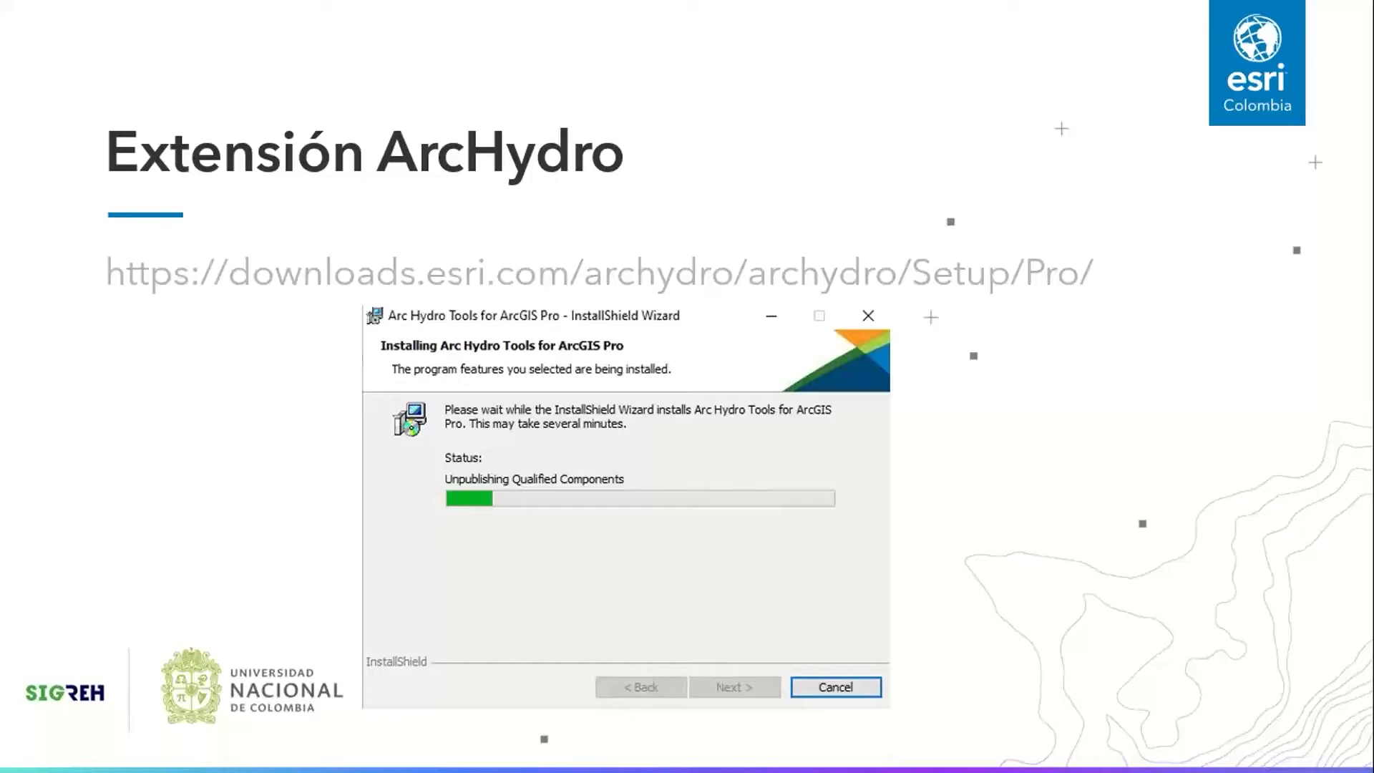
Switch to ArcGIS Pro and configure Project Raster for dem with Puntodescarga's MAGNA-SIRGAS_Origen-Nacional coordinate system, outputting to dem_ProjectRaster.
{"action": "key", "text": "Right"}
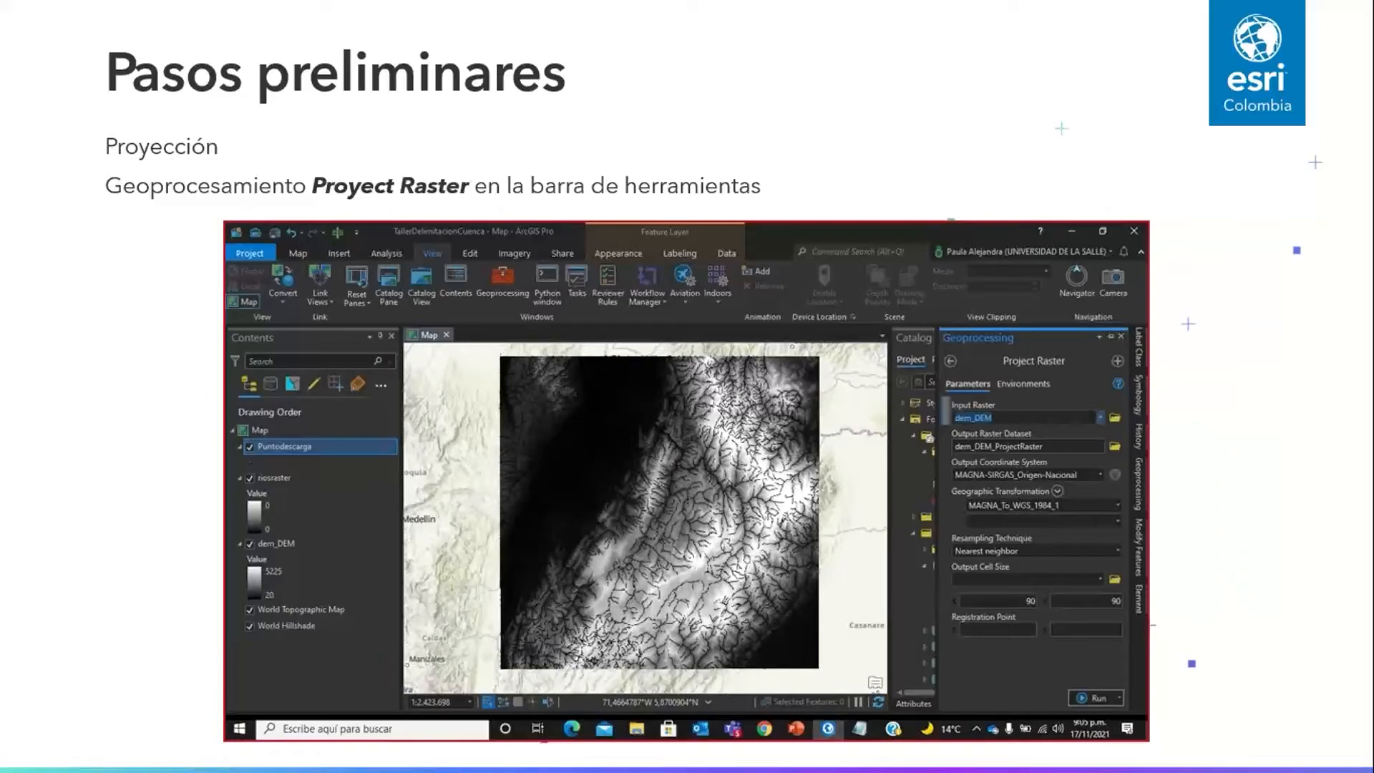
{"action": "key", "text": "alt+Tab"}
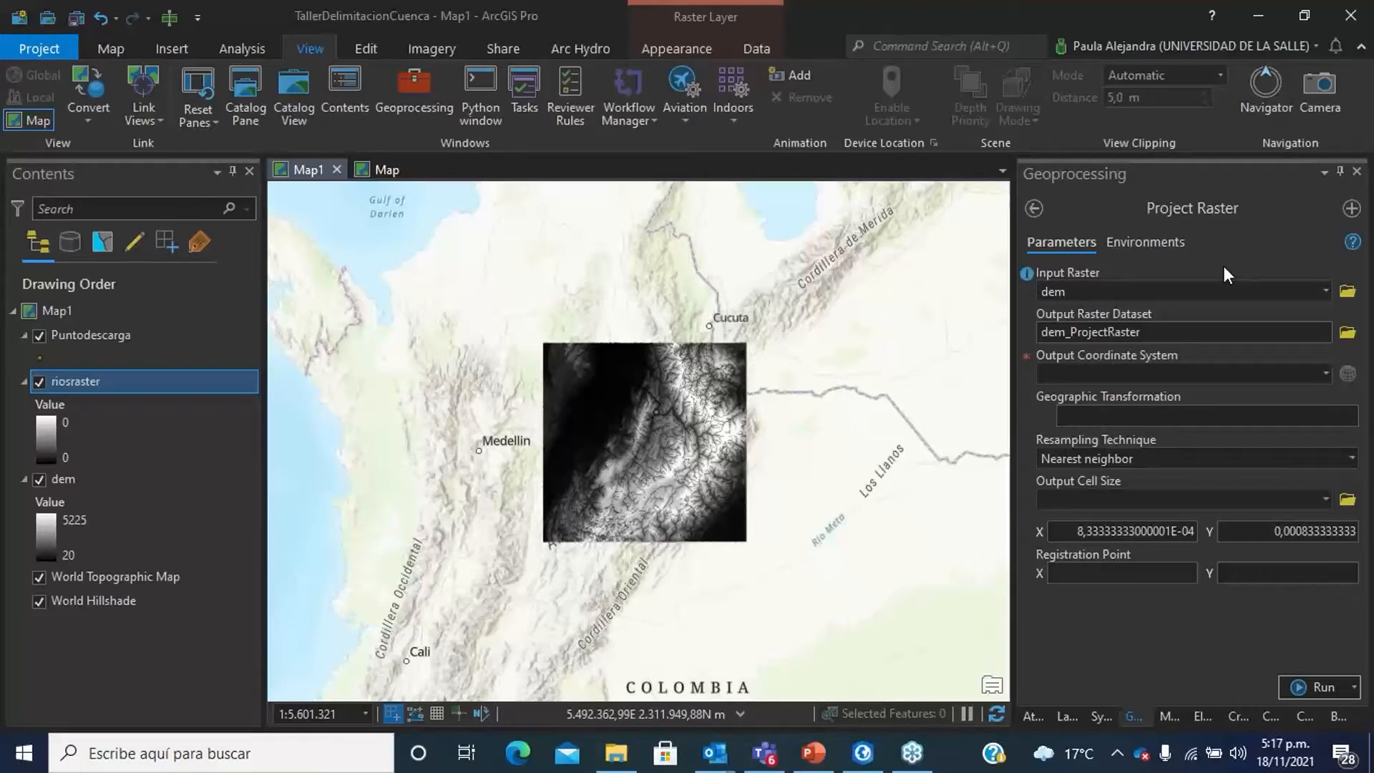
{"action": "left_click", "coordinate": [1326, 291]}
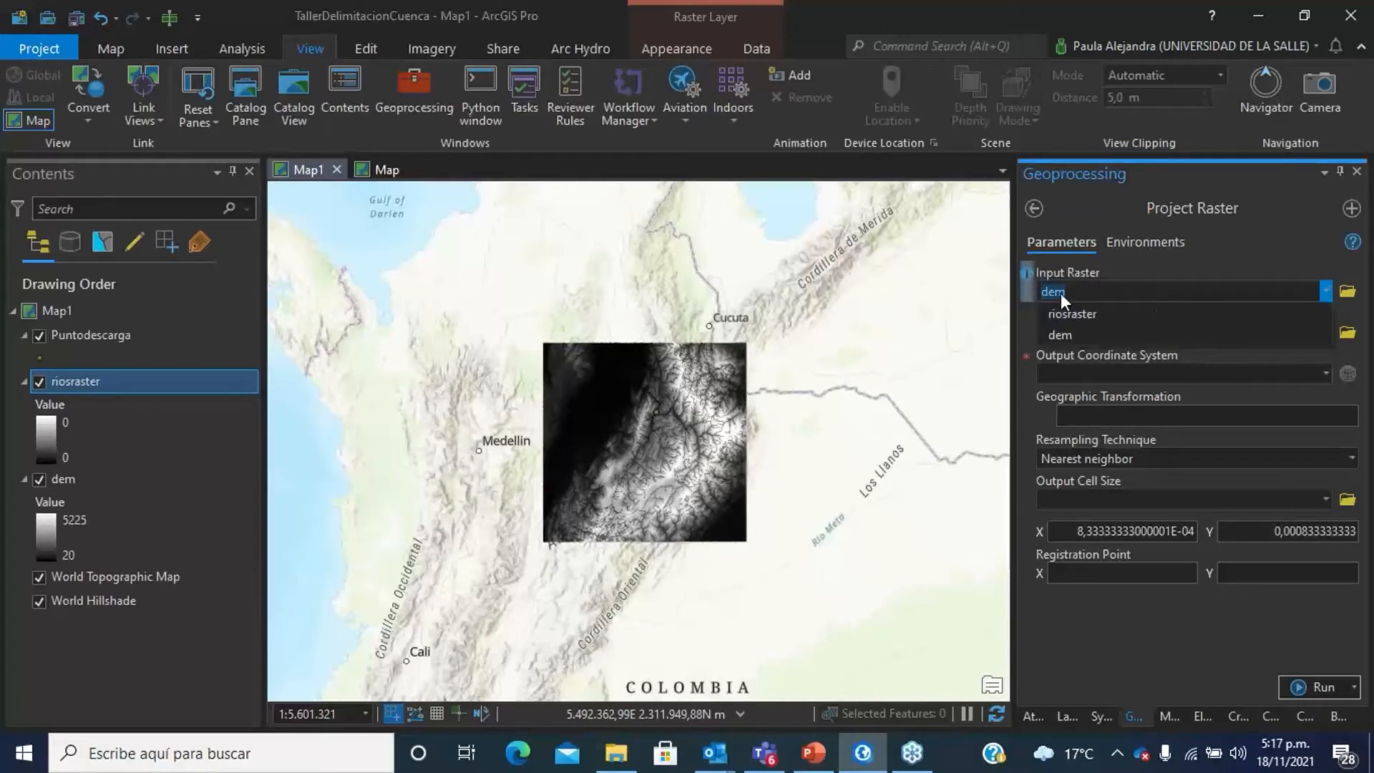
{"action": "left_click", "coordinate": [1075, 333]}
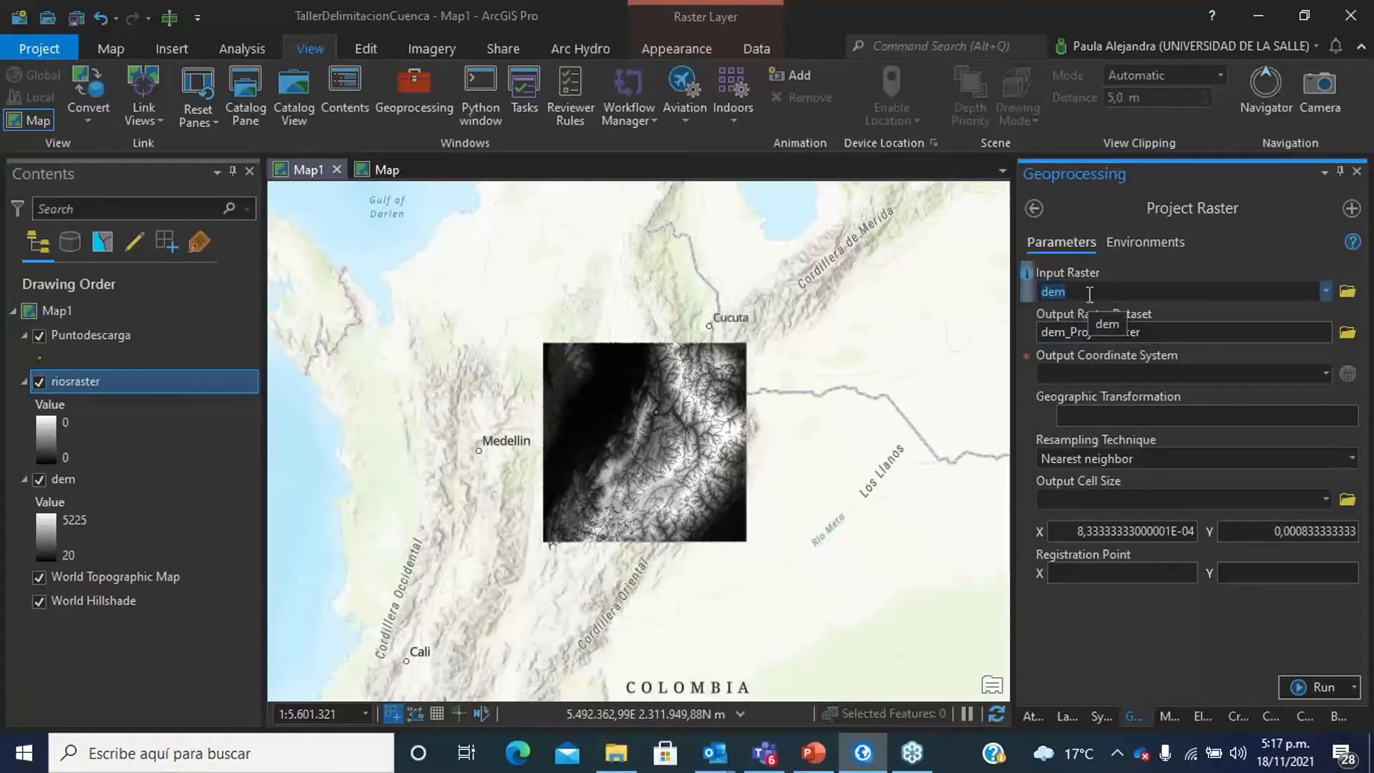
{"action": "left_click", "coordinate": [1168, 333]}
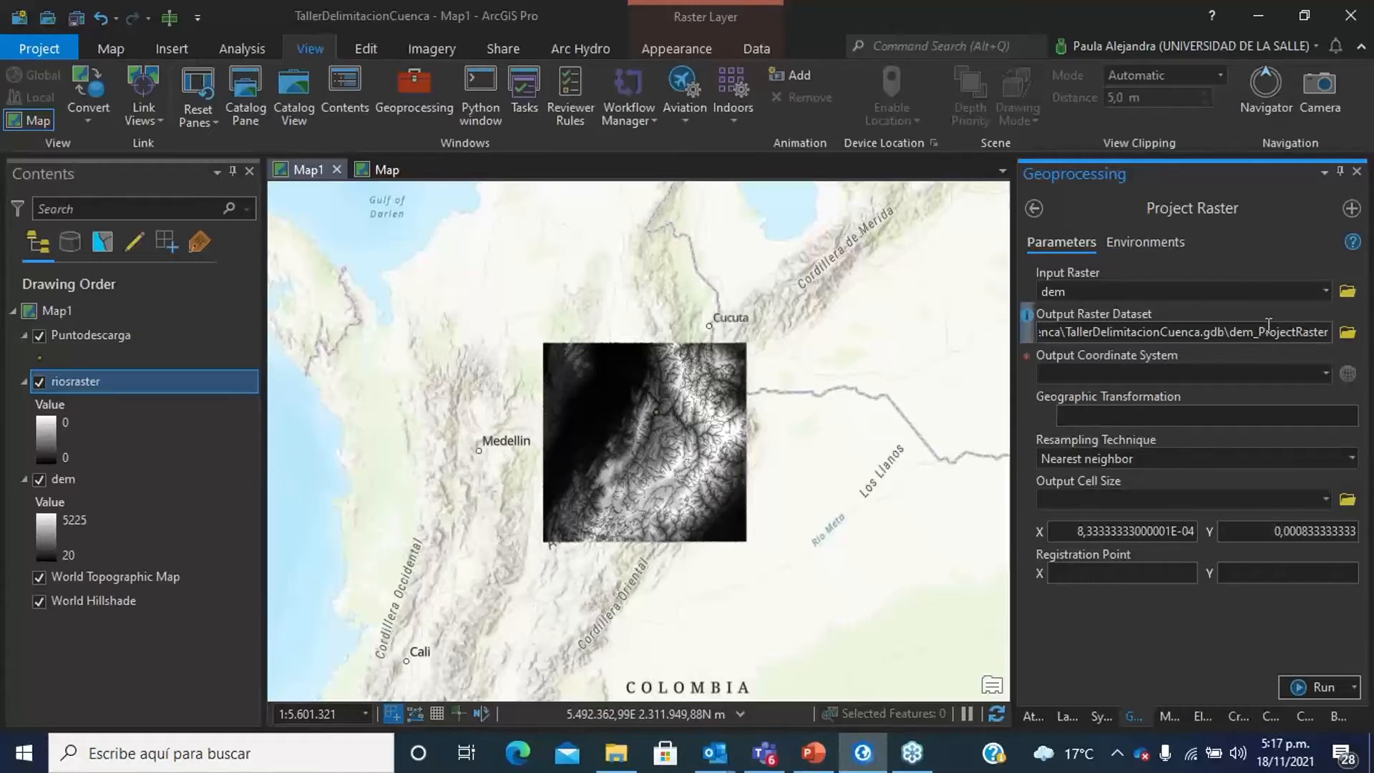
{"action": "left_click", "coordinate": [1326, 373]}
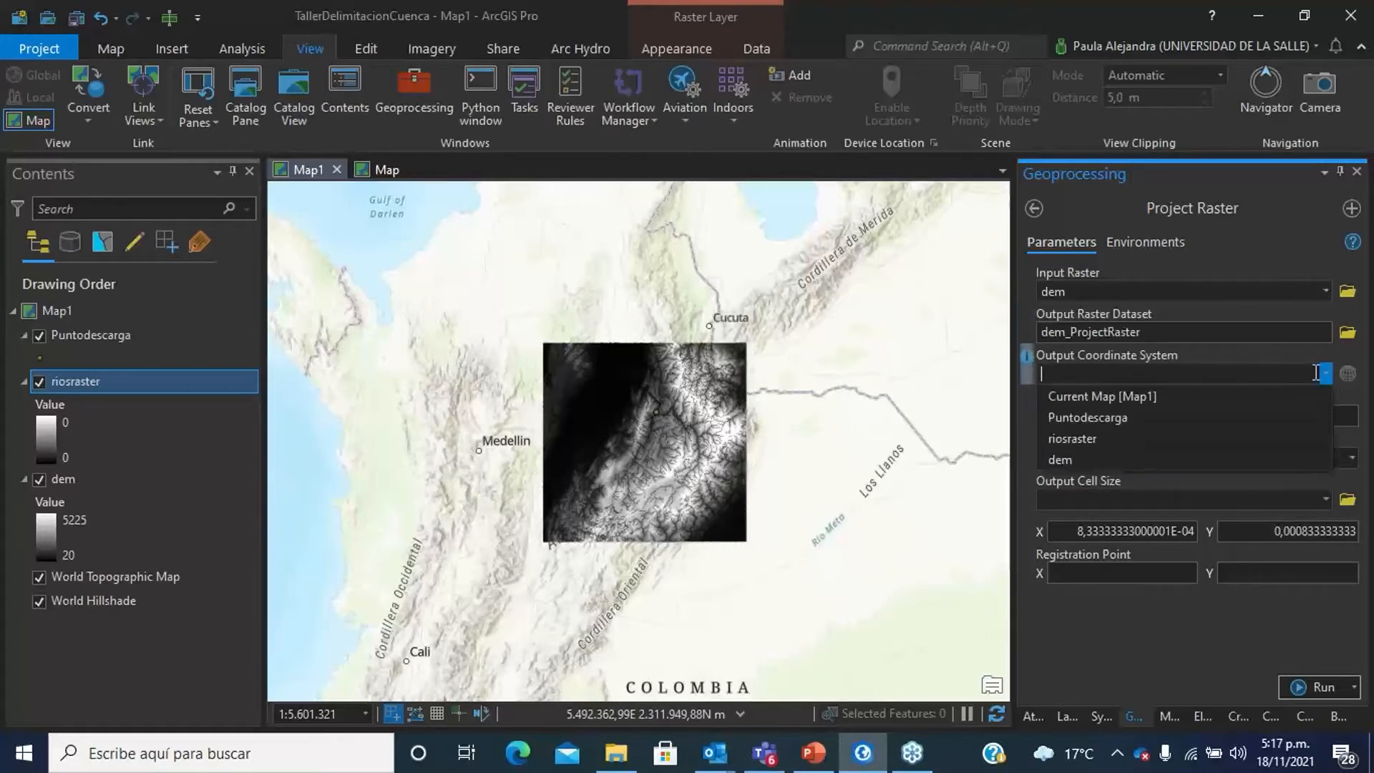
{"action": "left_click", "coordinate": [38, 334]}
{"action": "left_click", "coordinate": [1116, 417]}
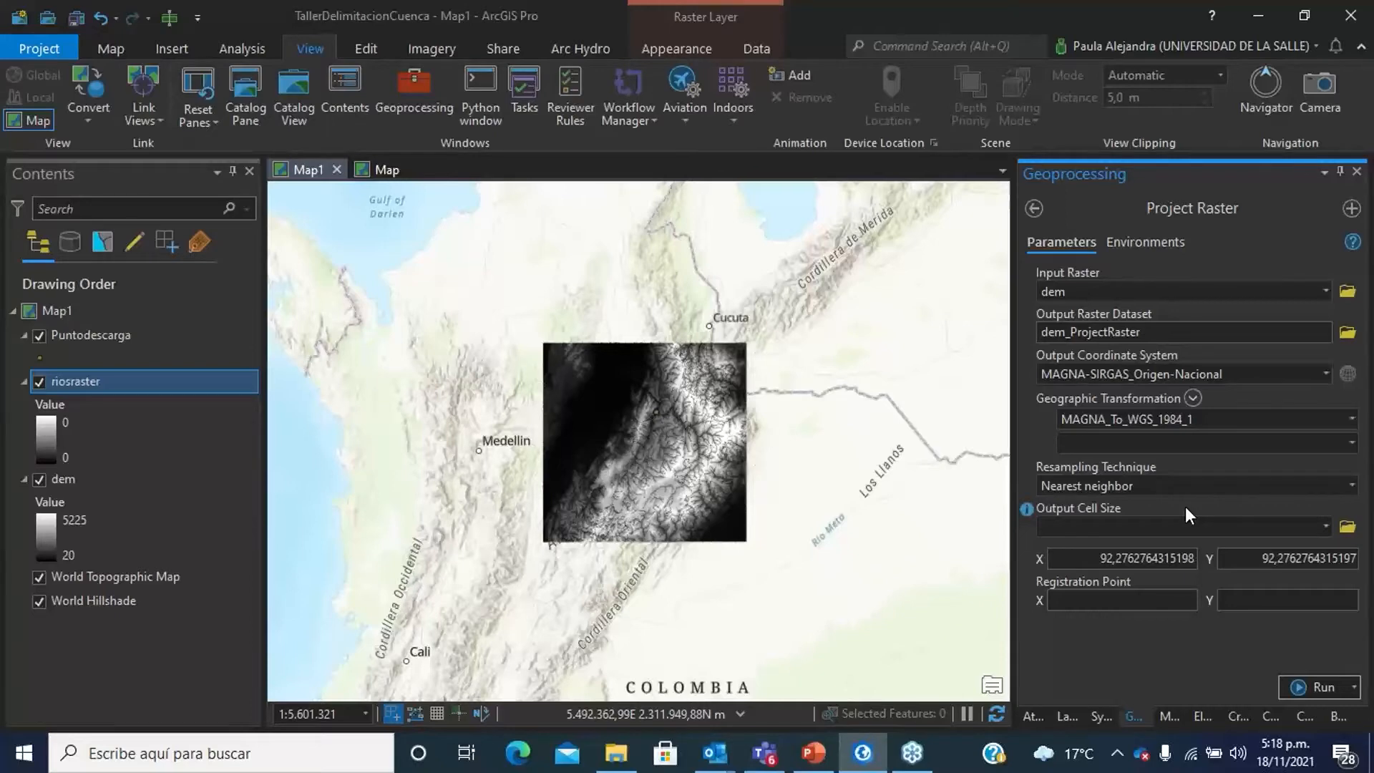
Set the Project Raster output cell size to 90 in both X and Y and run the projection.
{"action": "left_click_drag", "start_coordinate": [1095, 559], "coordinate": [1230, 574]}
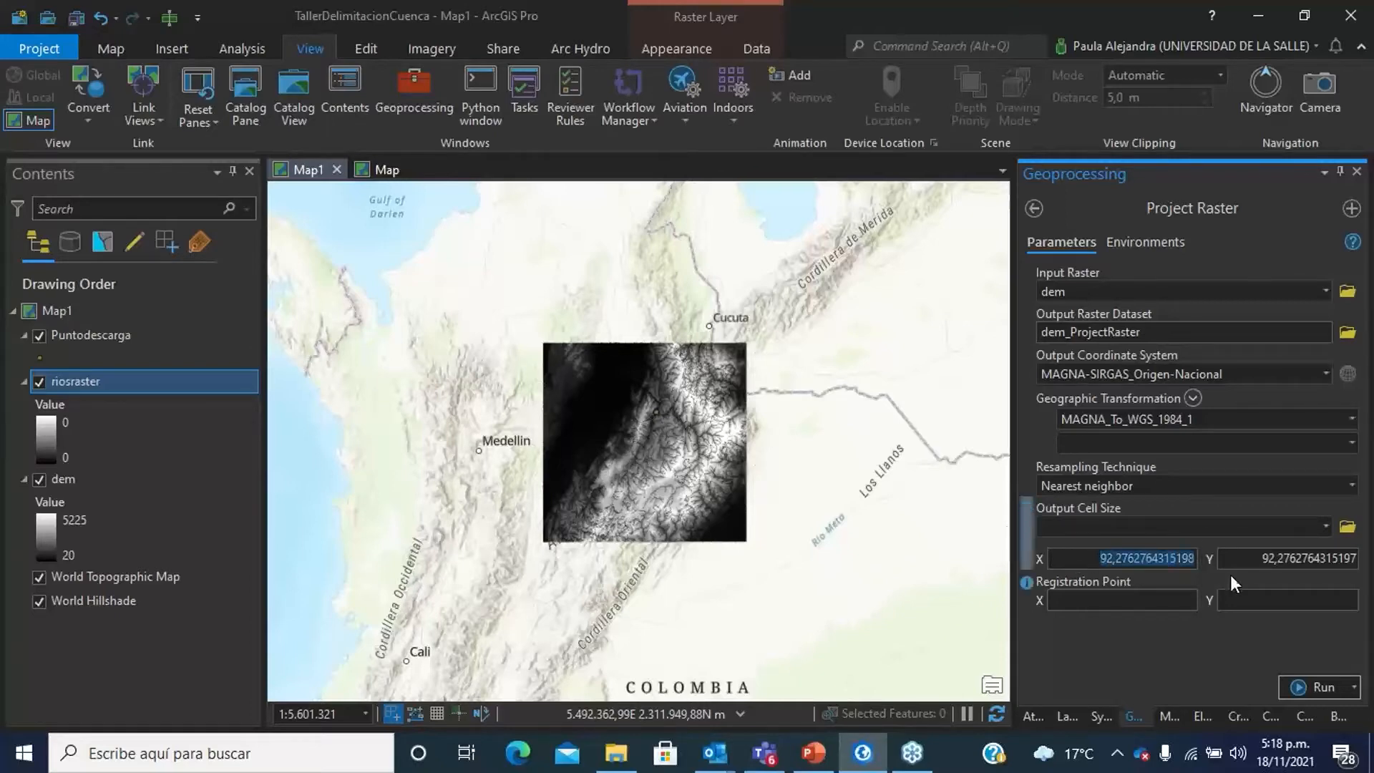
{"action": "type", "text": "90"}
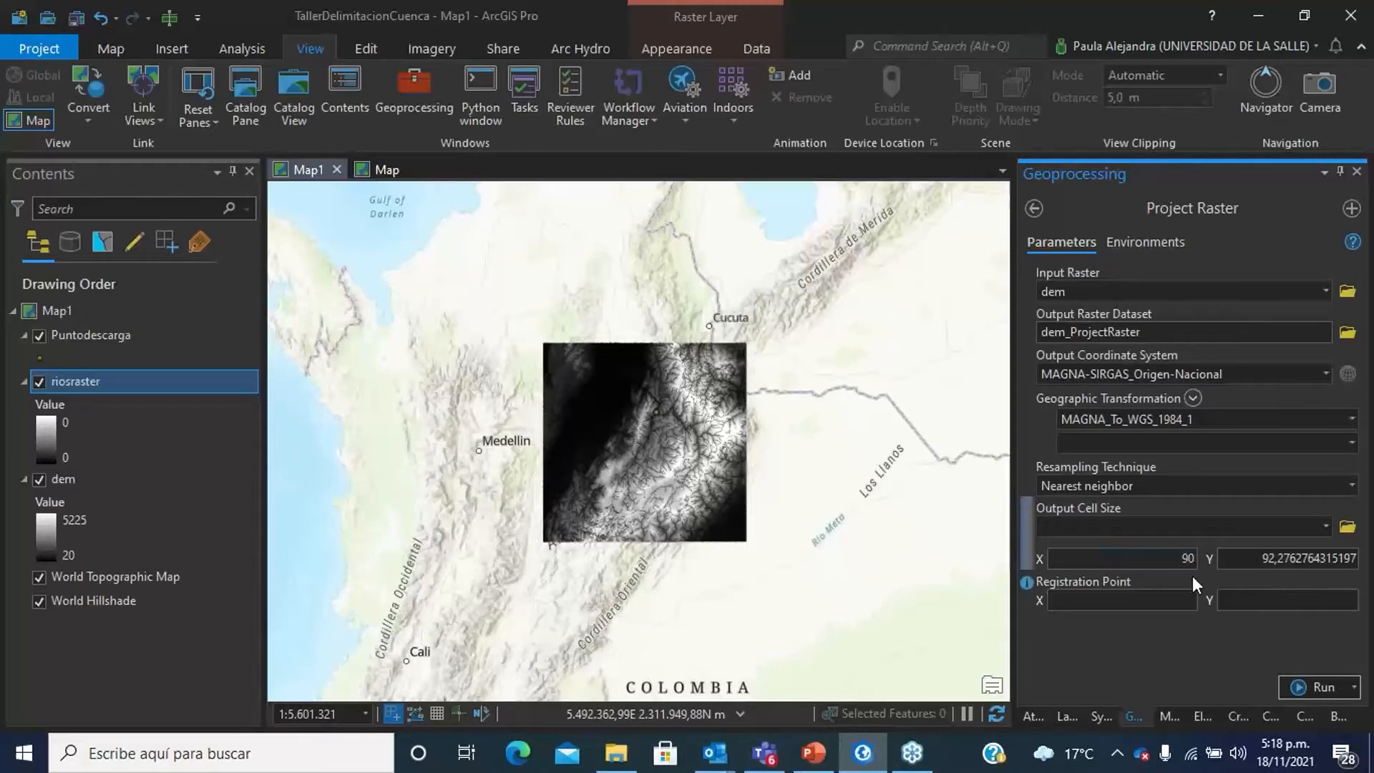
{"action": "left_click_drag", "start_coordinate": [1262, 562], "coordinate": [1356, 561]}
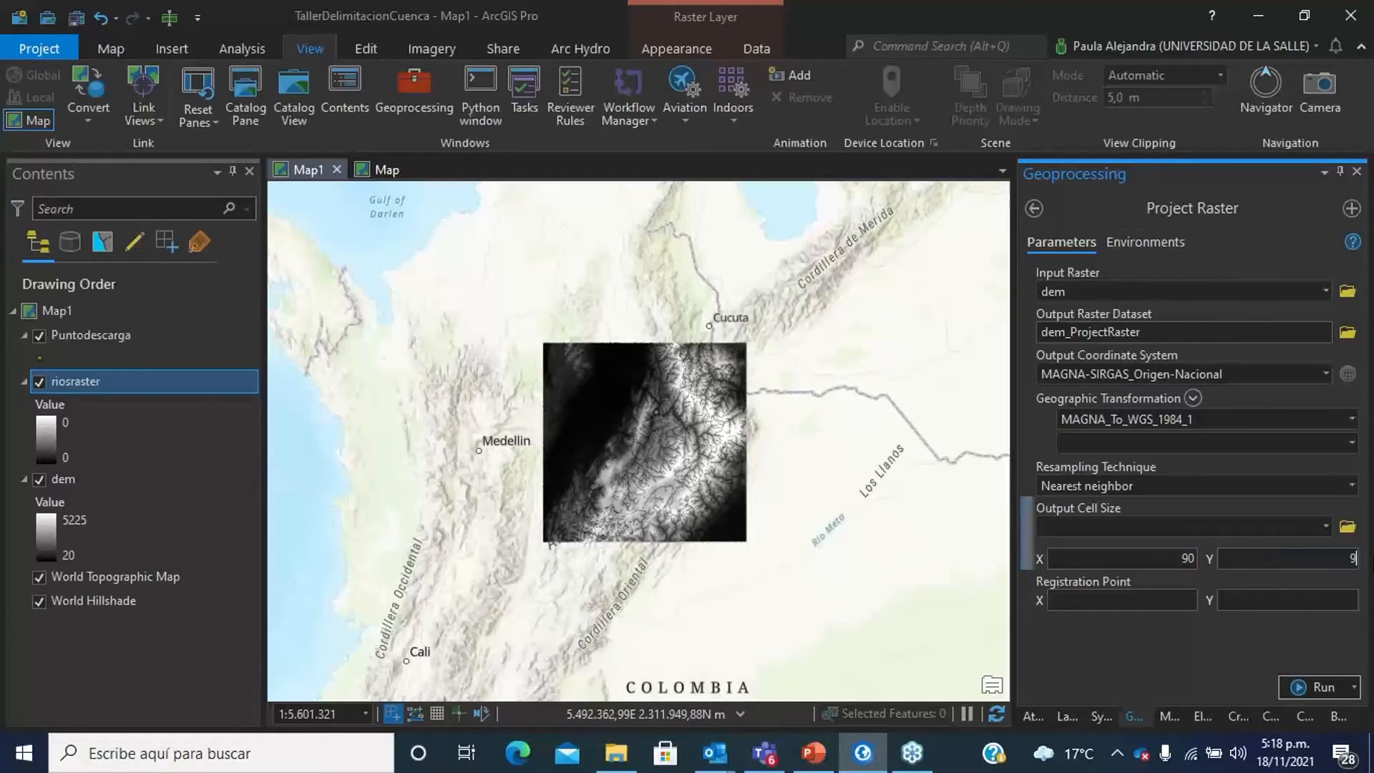
{"action": "type", "text": "90"}
{"action": "left_click", "coordinate": [1204, 633]}
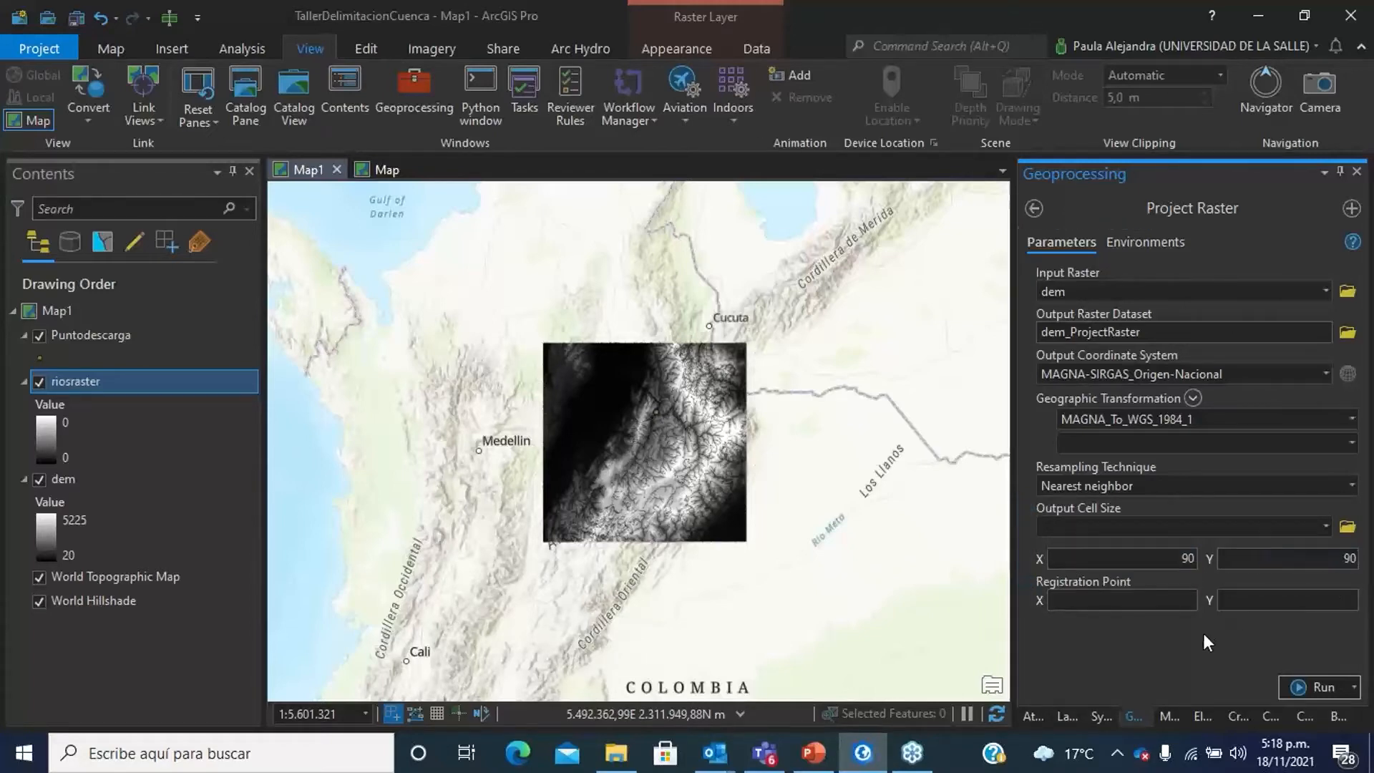
{"action": "left_click", "coordinate": [1286, 686]}
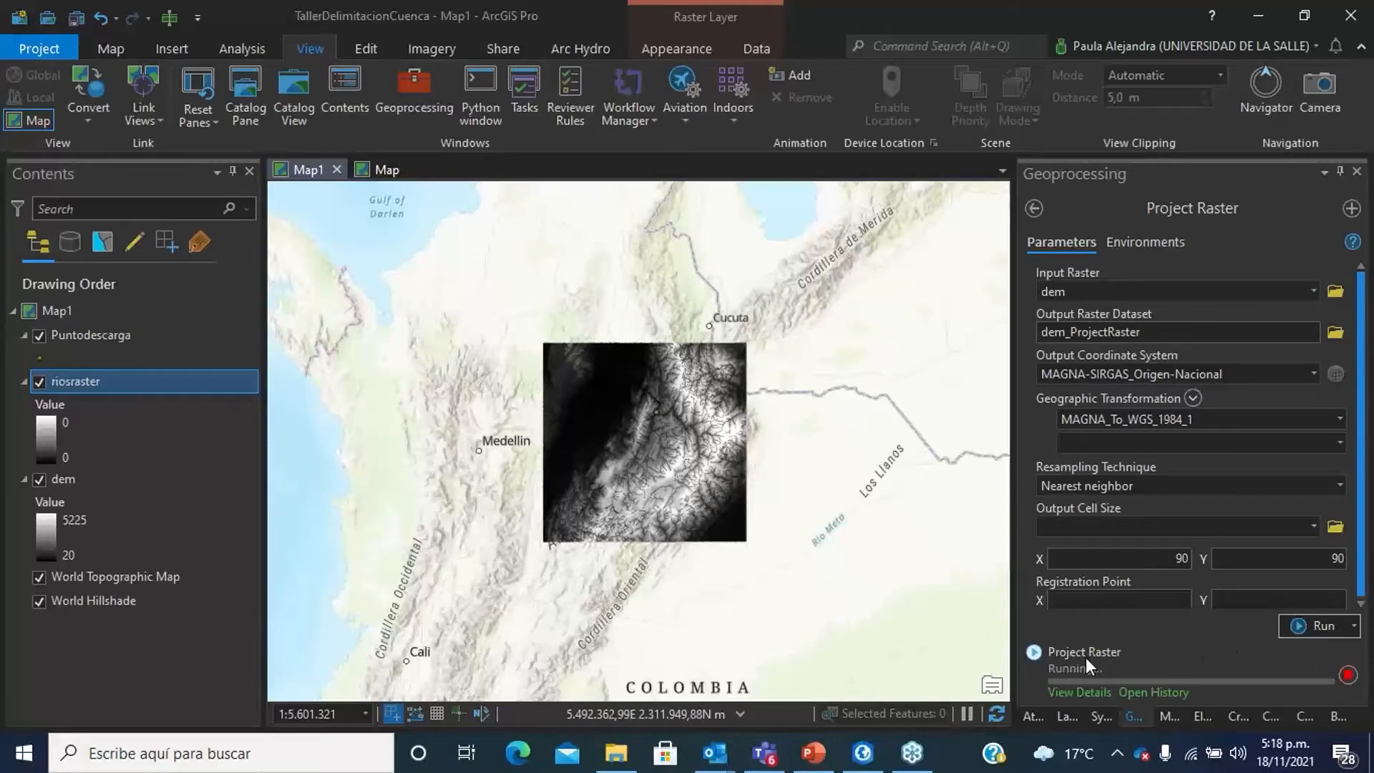
{"action": "mouse_move", "coordinate": [1081, 663]}
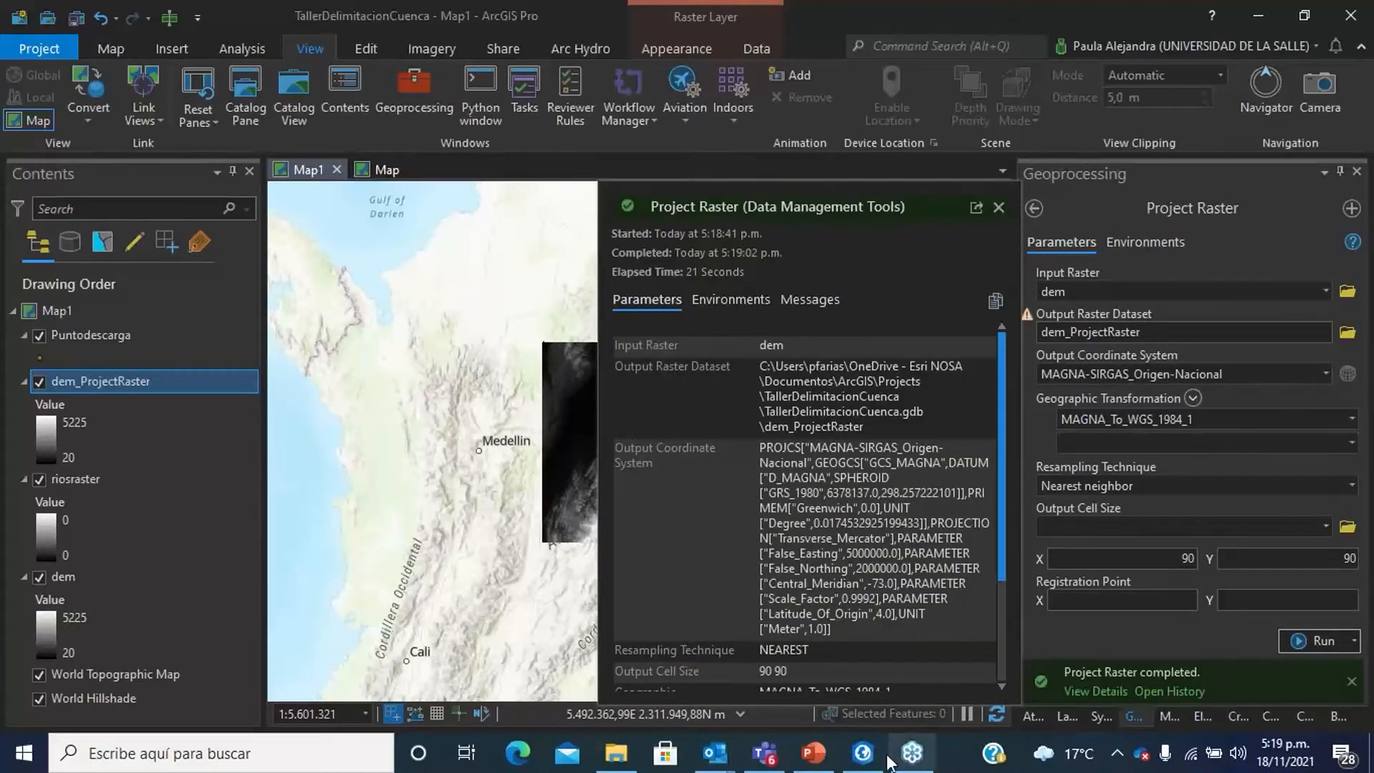
In DEM Reconditioning, use dem_ProjectRaster as the raw DEM and riosraster as the stream raster.
{"action": "left_click", "coordinate": [815, 758]}
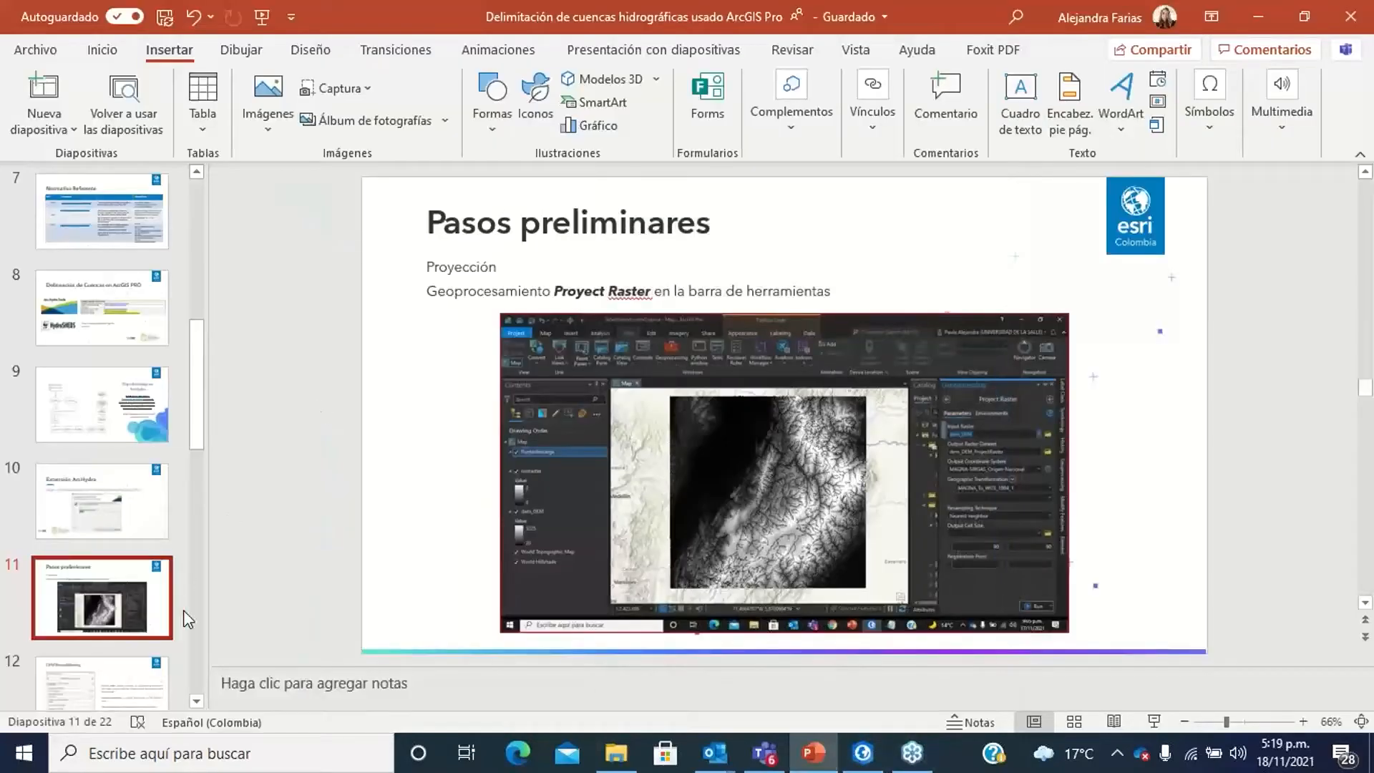
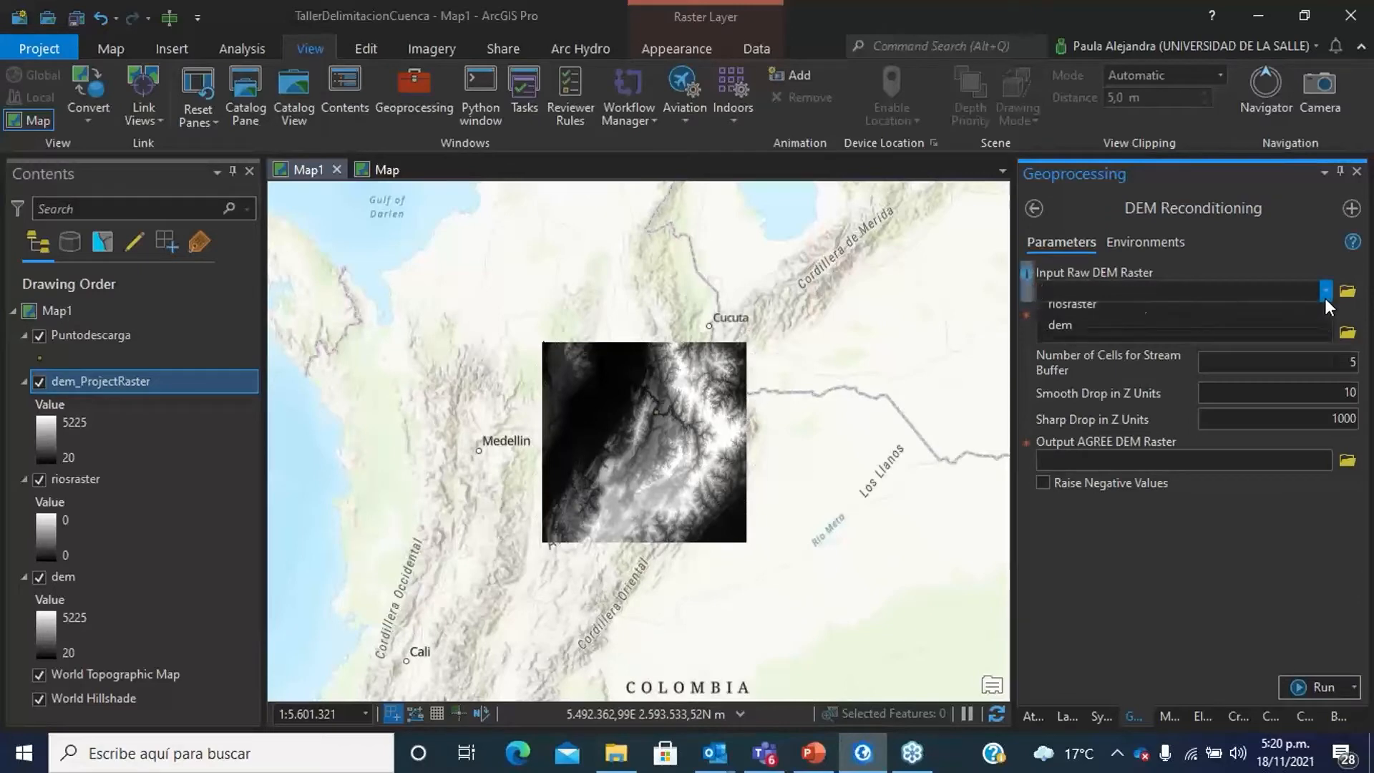
{"action": "left_click", "coordinate": [1277, 320]}
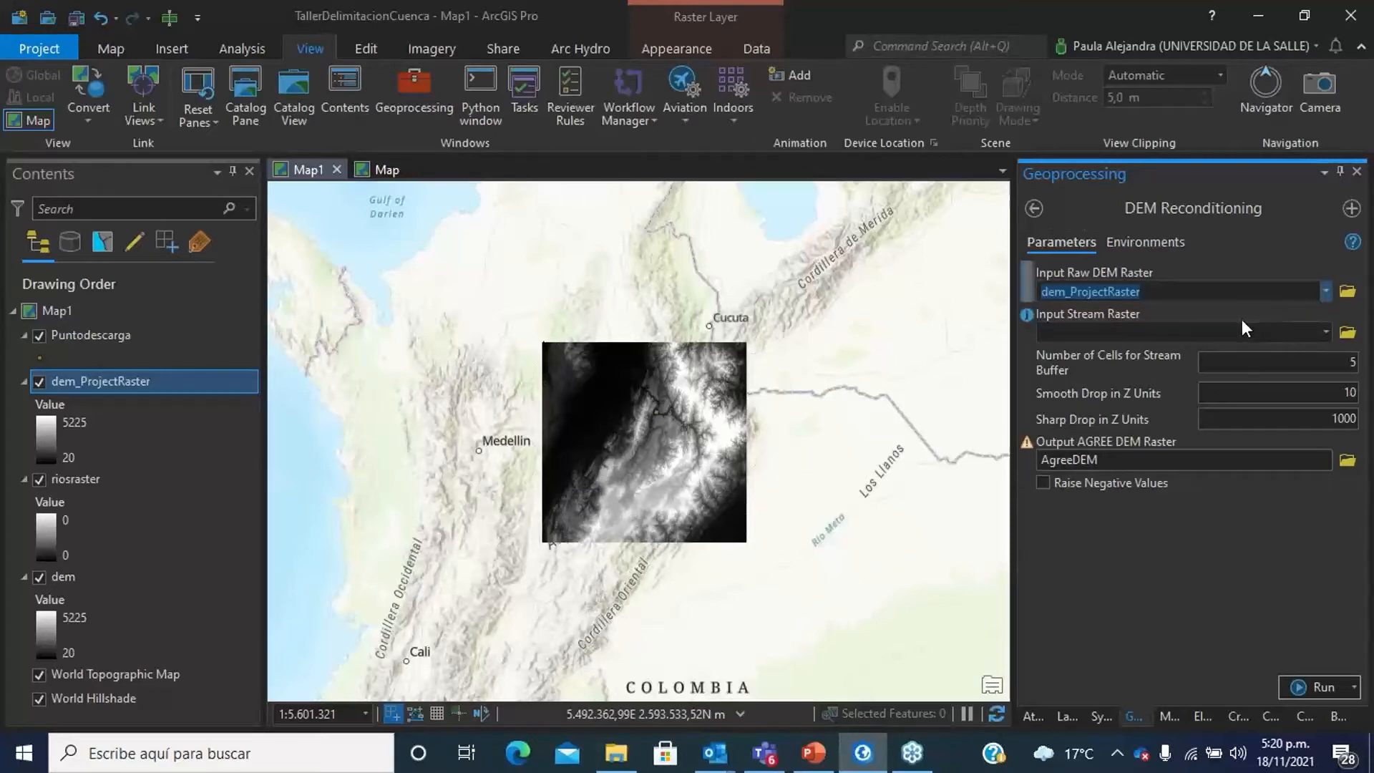
{"action": "left_click", "coordinate": [1324, 331]}
{"action": "left_click", "coordinate": [1246, 376]}
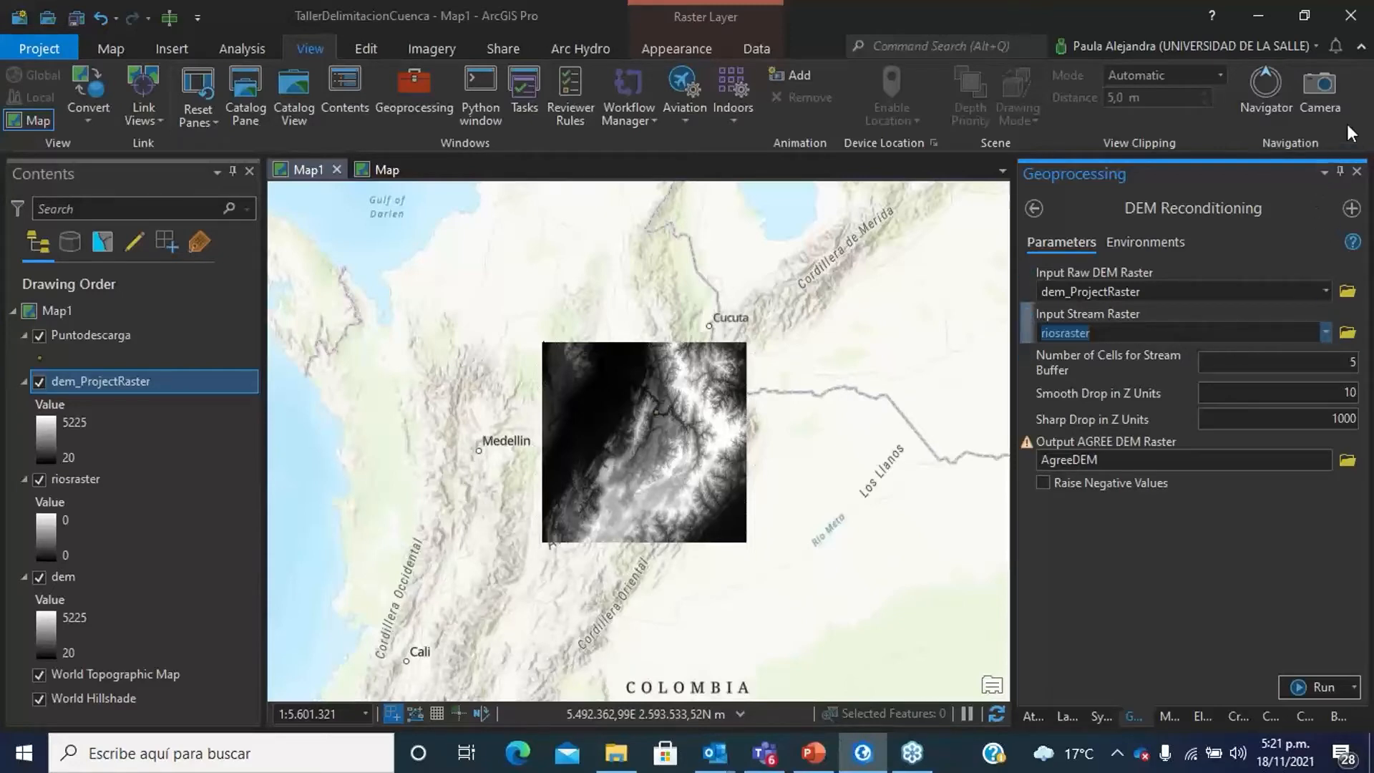
{"action": "left_click", "coordinate": [1355, 87]}
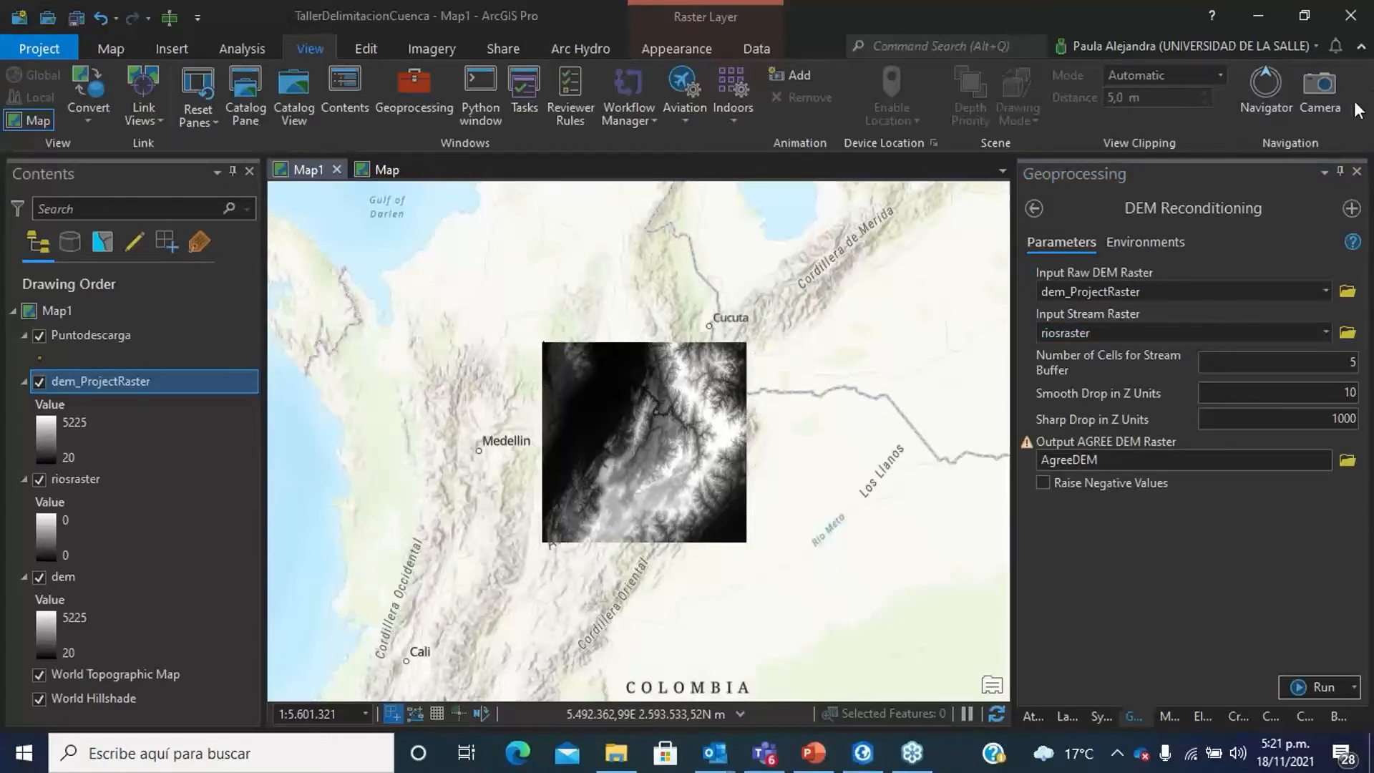
{"action": "left_click", "coordinate": [1278, 100]}
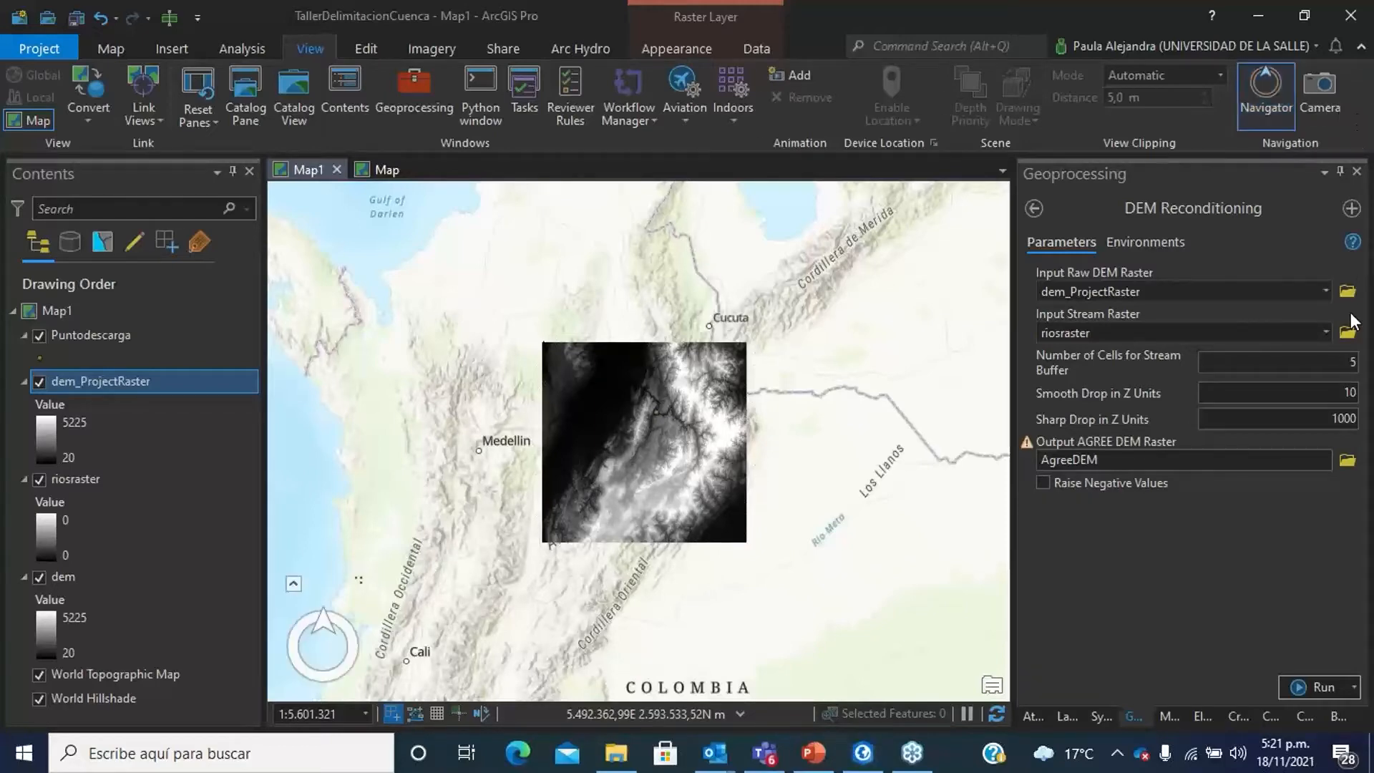
Run DEM Reconditioning with a sharp drop of 10 Z units and the output raster named AgreeDEMM.
{"action": "double_click", "coordinate": [1324, 421]}
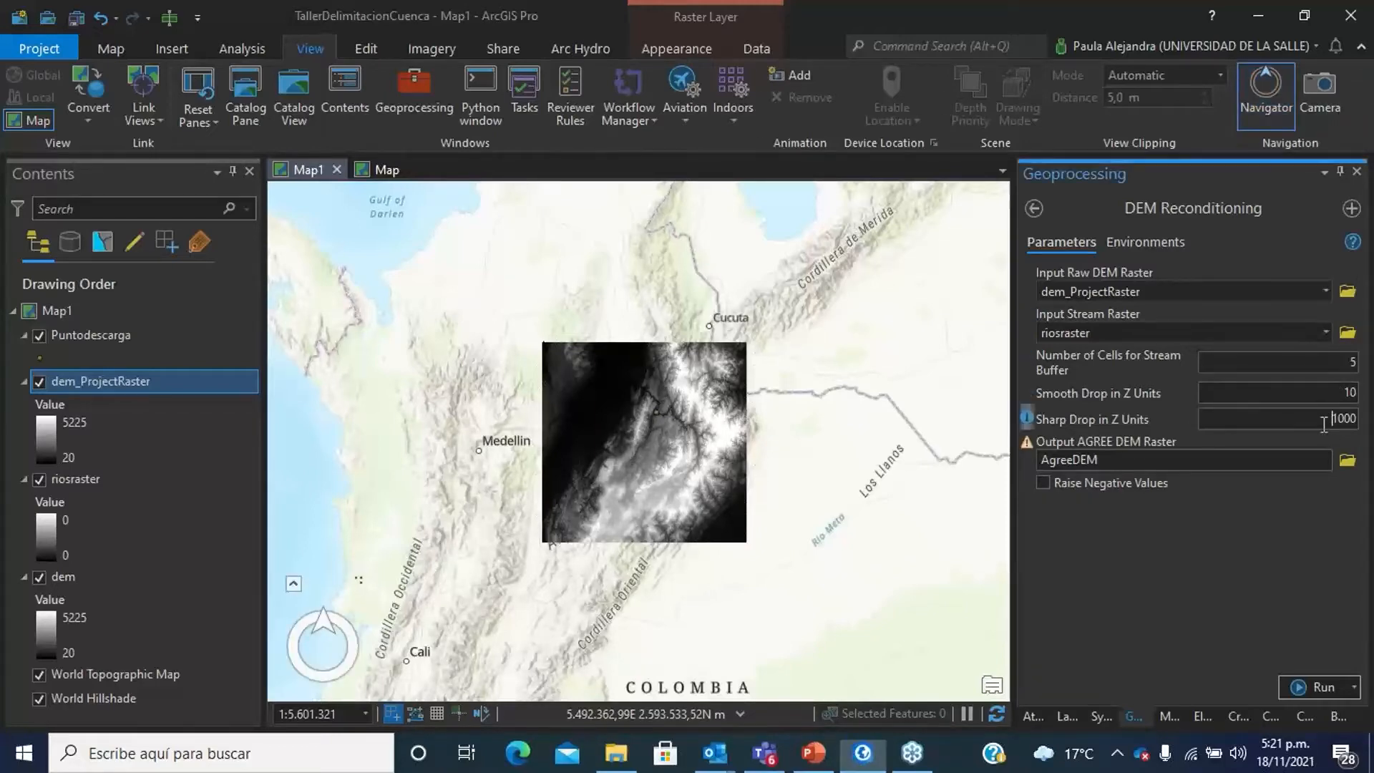
{"action": "type", "text": "10"}
{"action": "left_click", "coordinate": [1365, 436]}
{"action": "left_click", "coordinate": [1129, 458]}
{"action": "left_click", "coordinate": [1260, 538]}
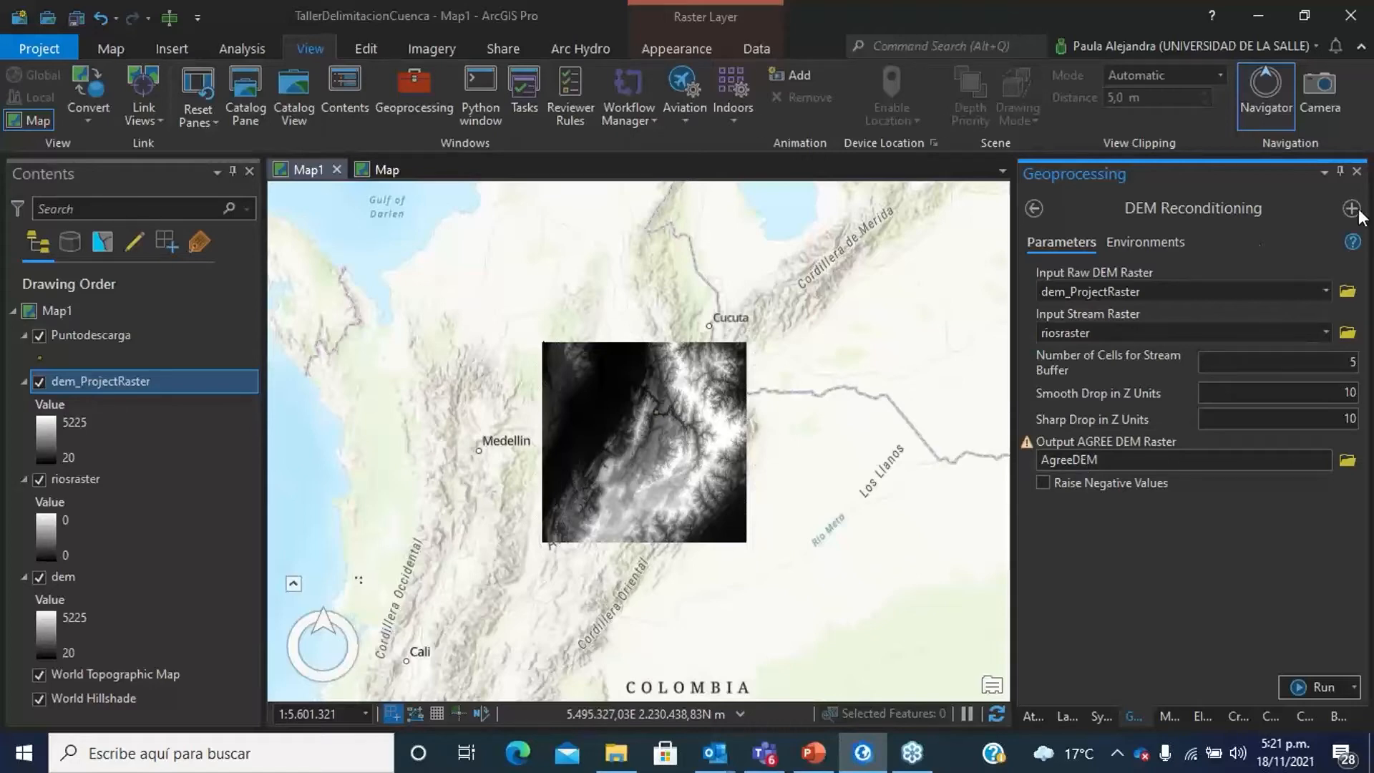
{"action": "left_click", "coordinate": [1321, 687]}
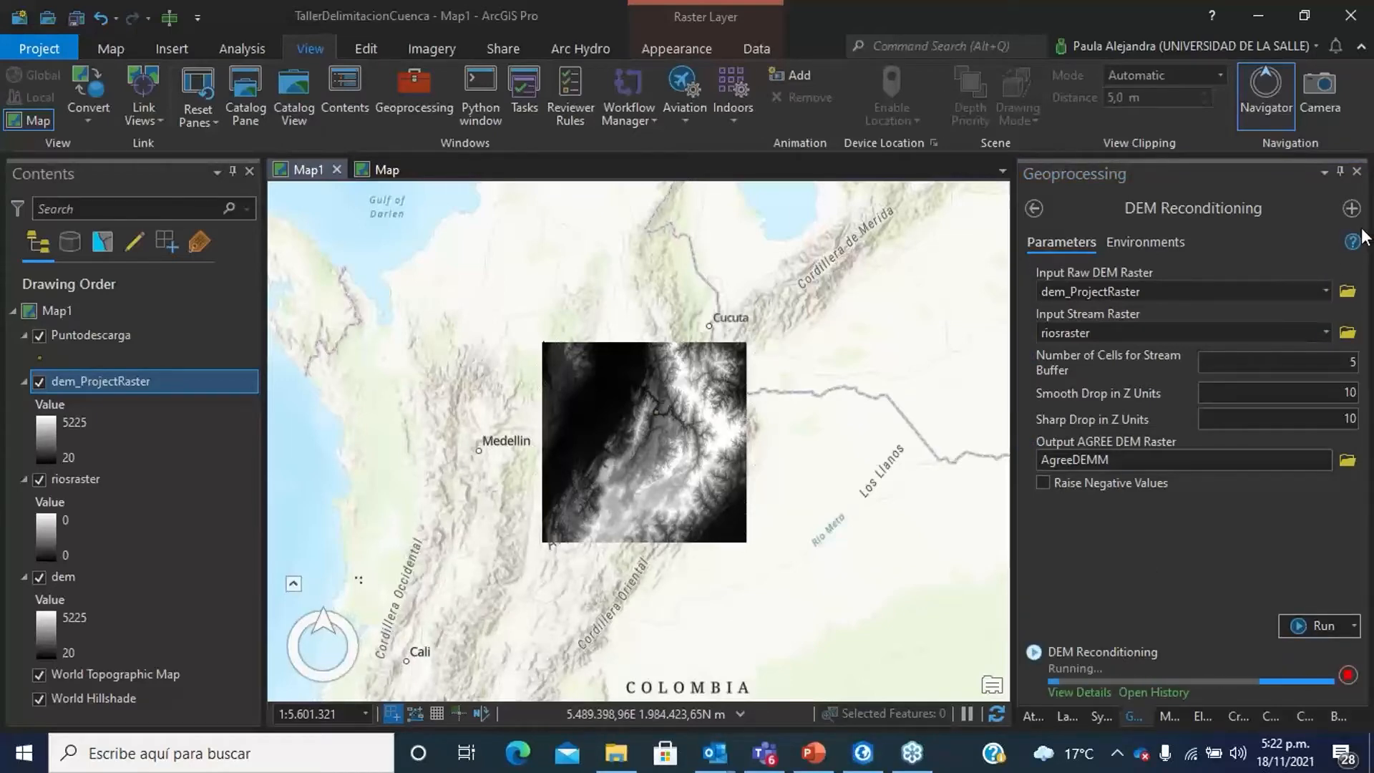
Show the Fill Sinks slide in PowerPoint, and find and open the Fill Sinks geoprocessing tool in ArcGIS Pro.
{"action": "left_click", "coordinate": [813, 753]}
{"action": "left_click", "coordinate": [129, 601]}
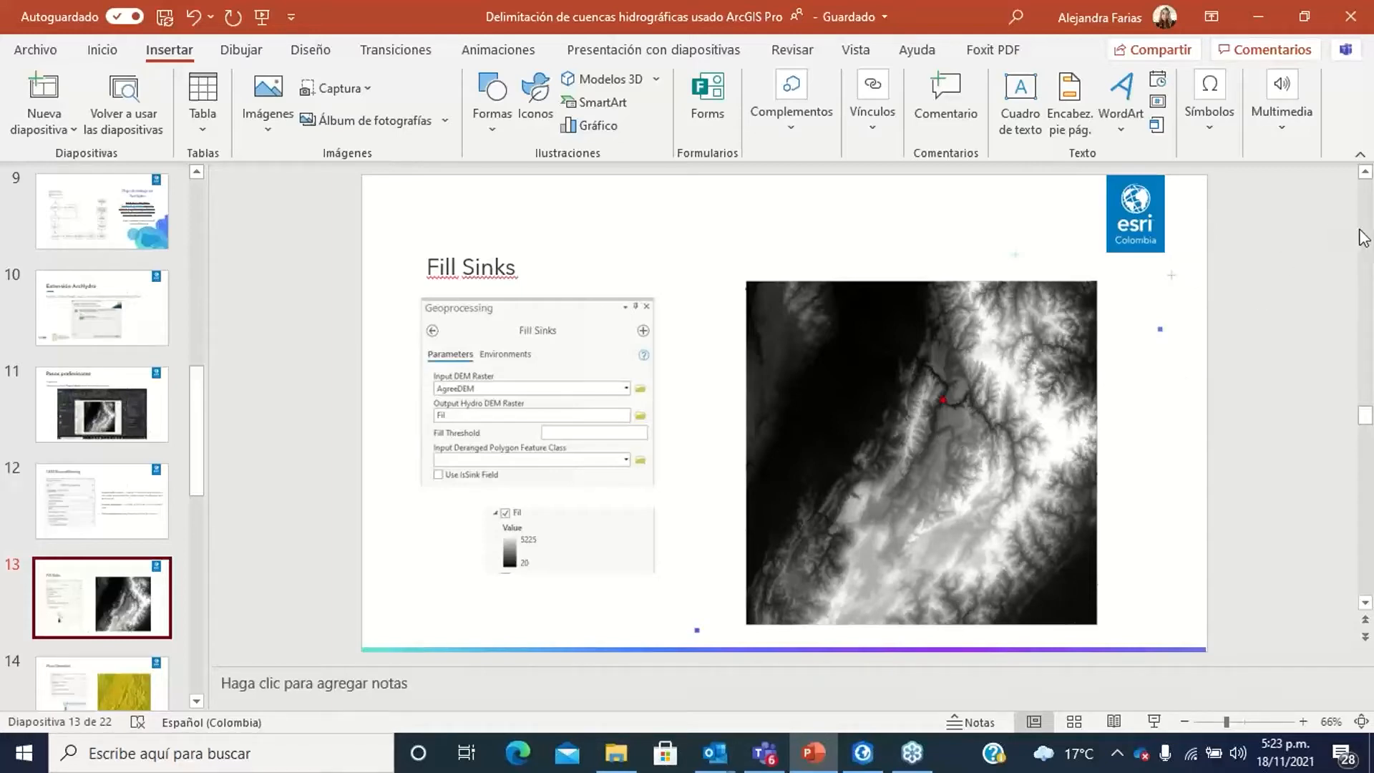
{"action": "left_click", "coordinate": [864, 753]}
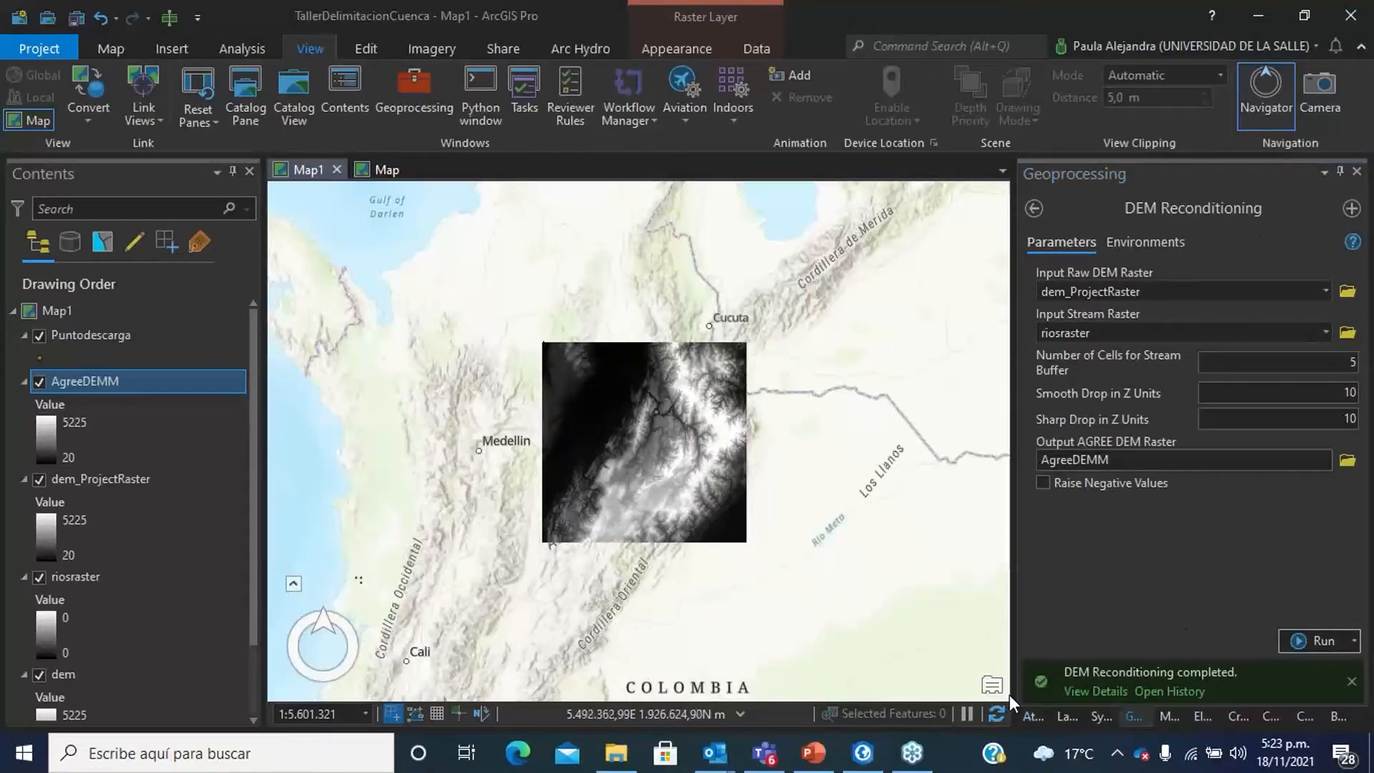
{"action": "left_click", "coordinate": [1034, 209]}
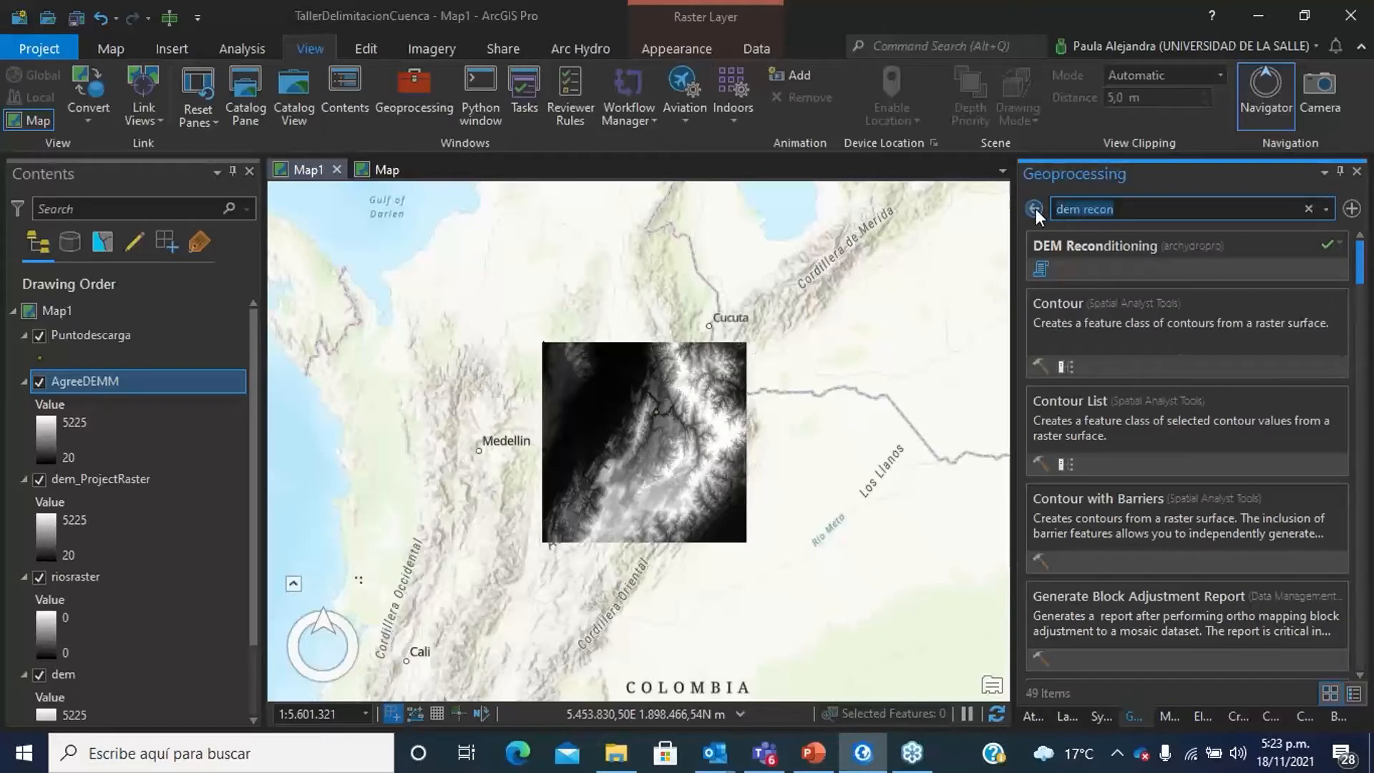
{"action": "key", "text": "BackSpace"}
{"action": "type", "text": "fill sk"}
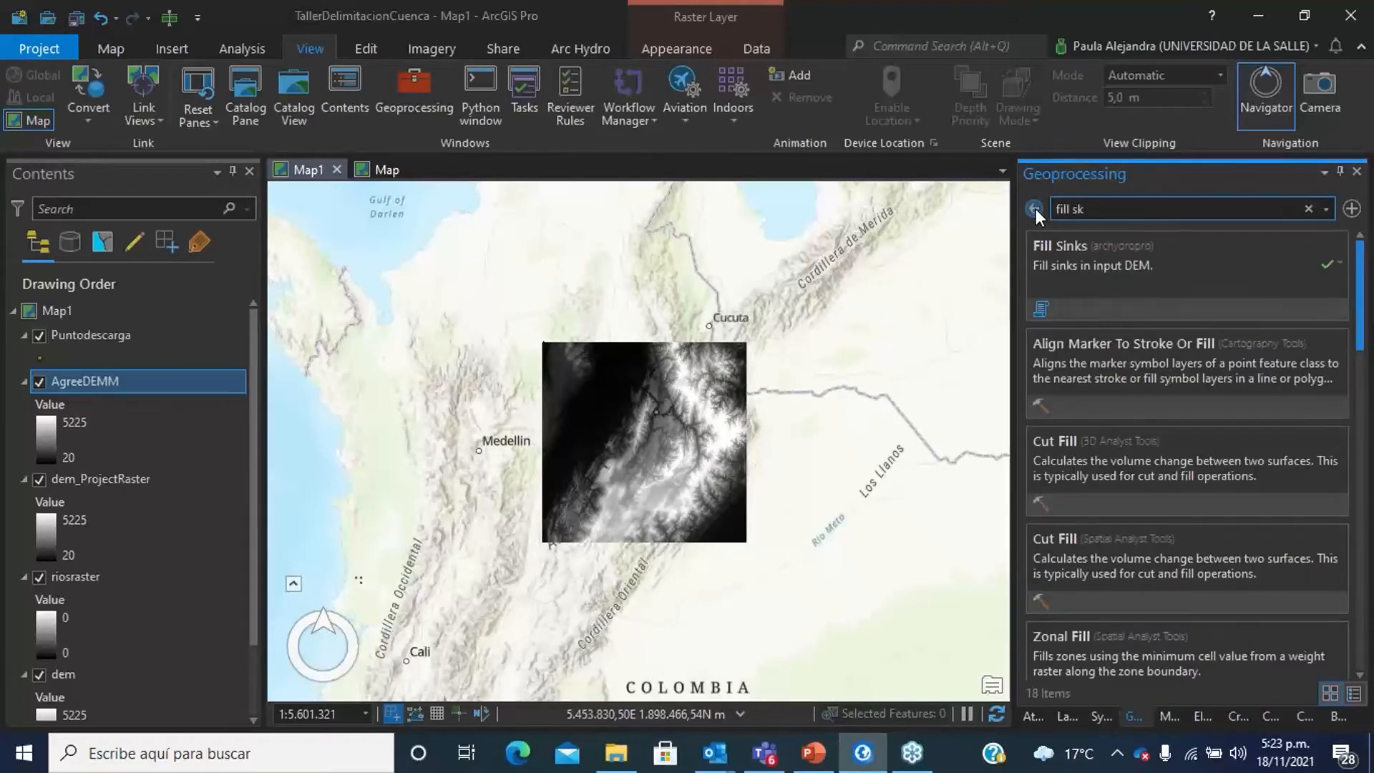
{"action": "left_click", "coordinate": [1098, 255]}
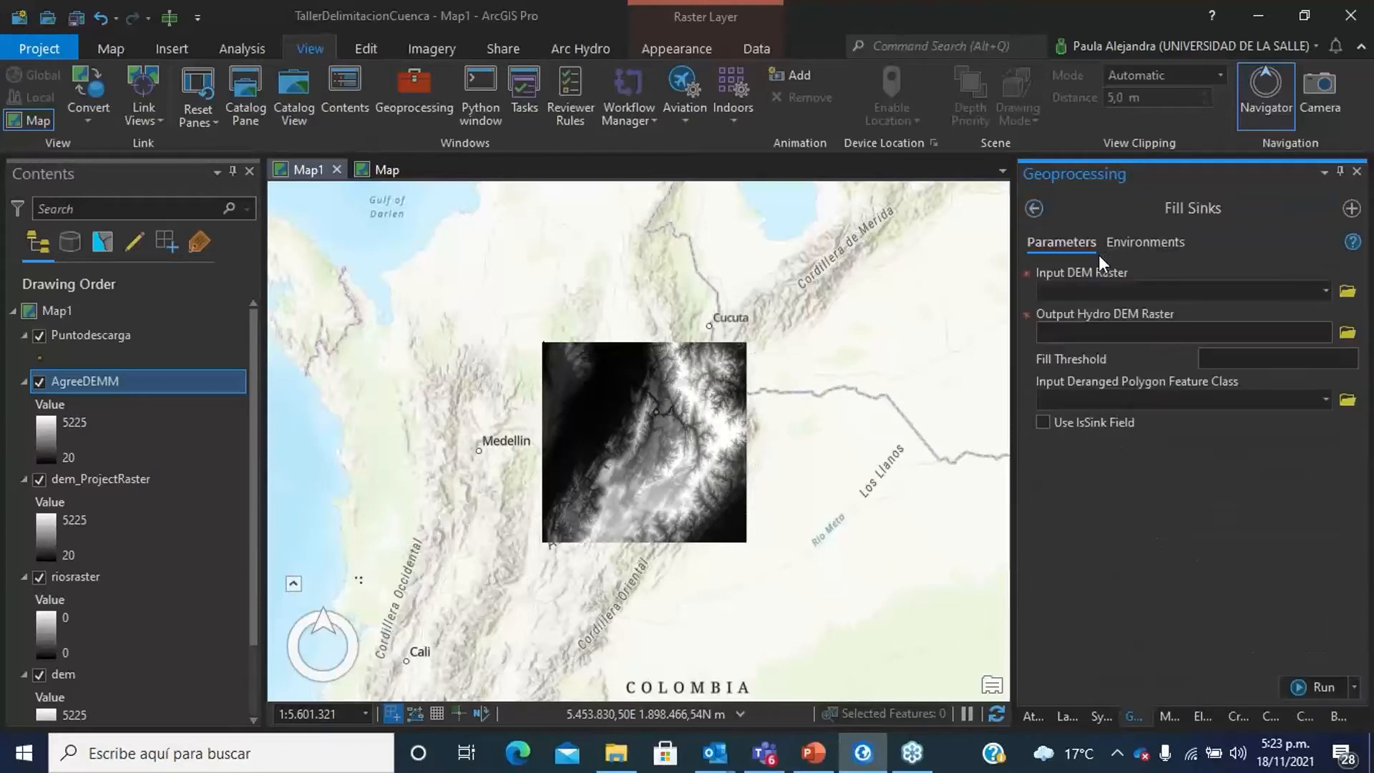
Run Fill Sinks on the AgreeDEMM raster with Fill as the output hydro DEM.
{"action": "left_click", "coordinate": [1327, 294]}
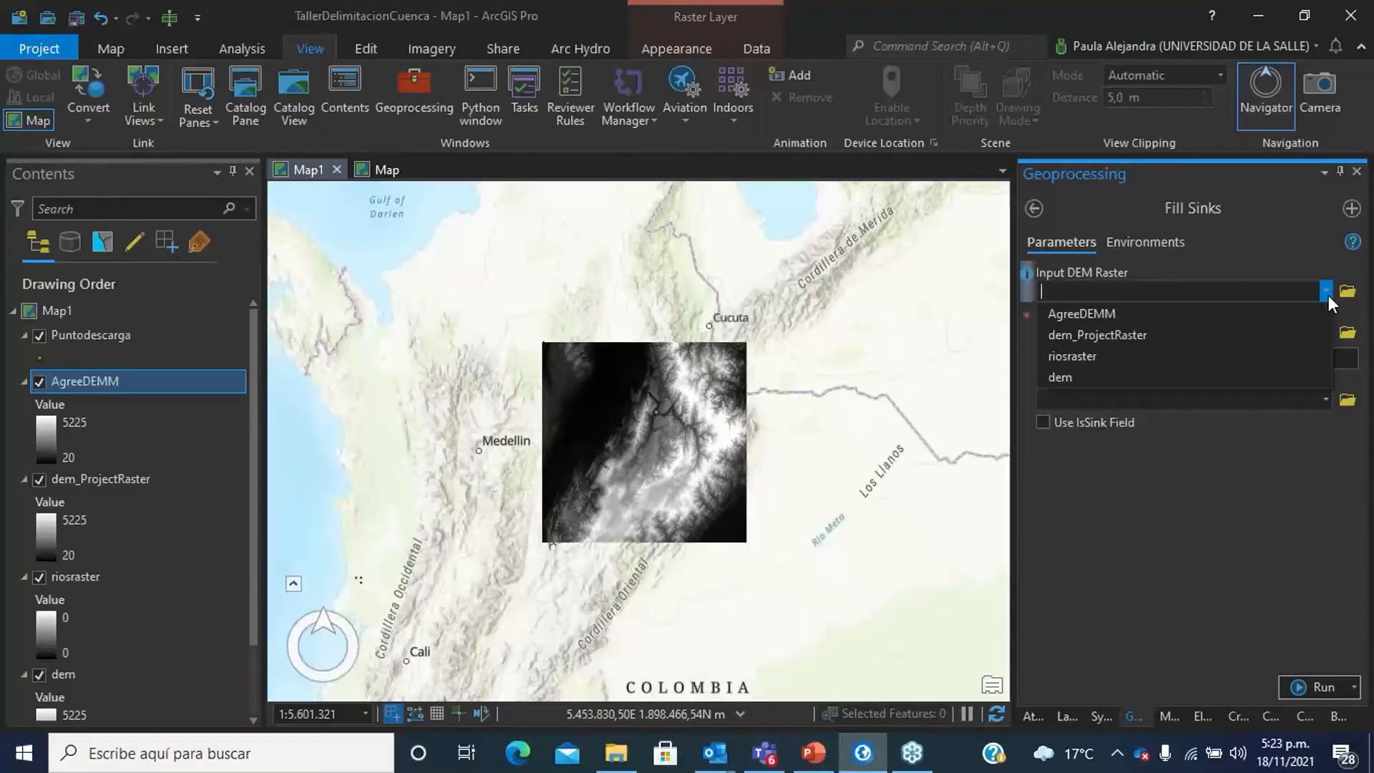
{"action": "left_click", "coordinate": [1228, 319]}
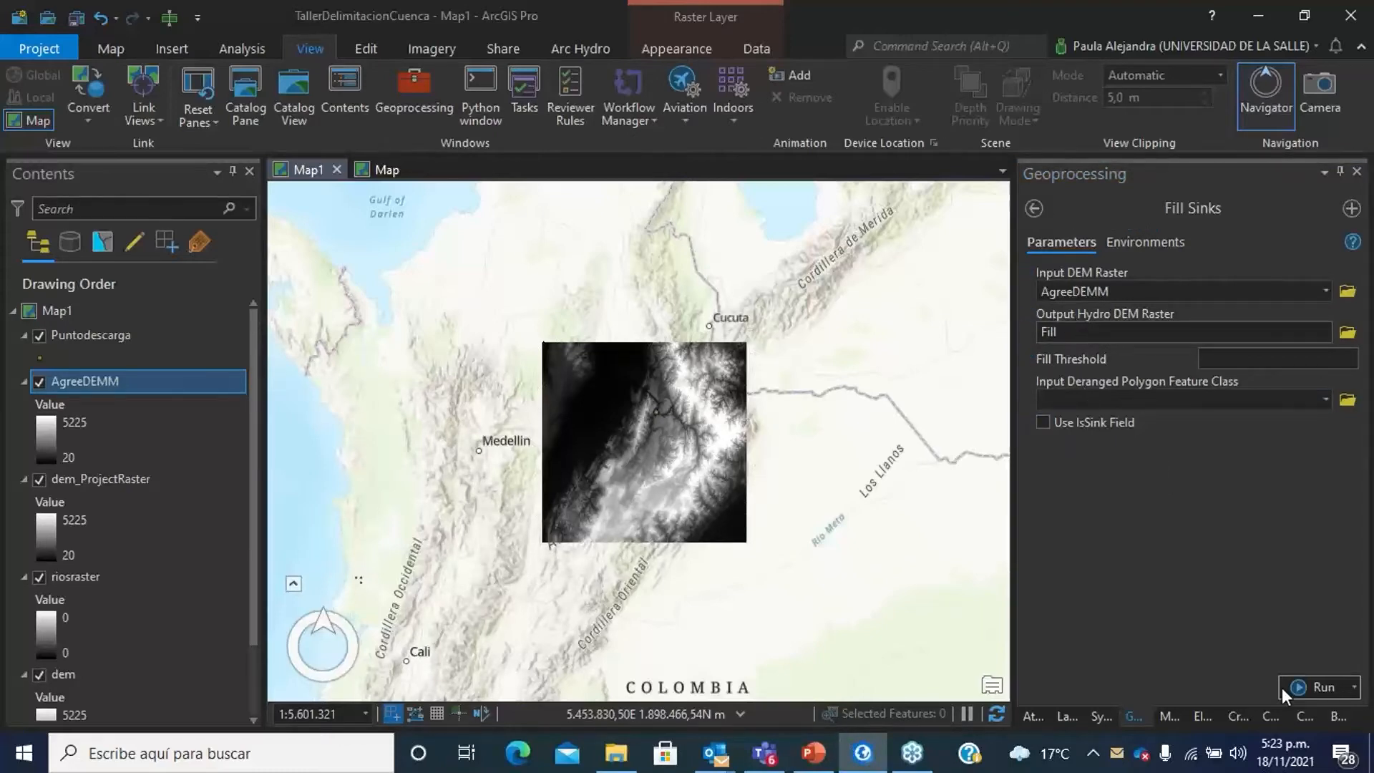
{"action": "key", "text": "alt+Tab"}
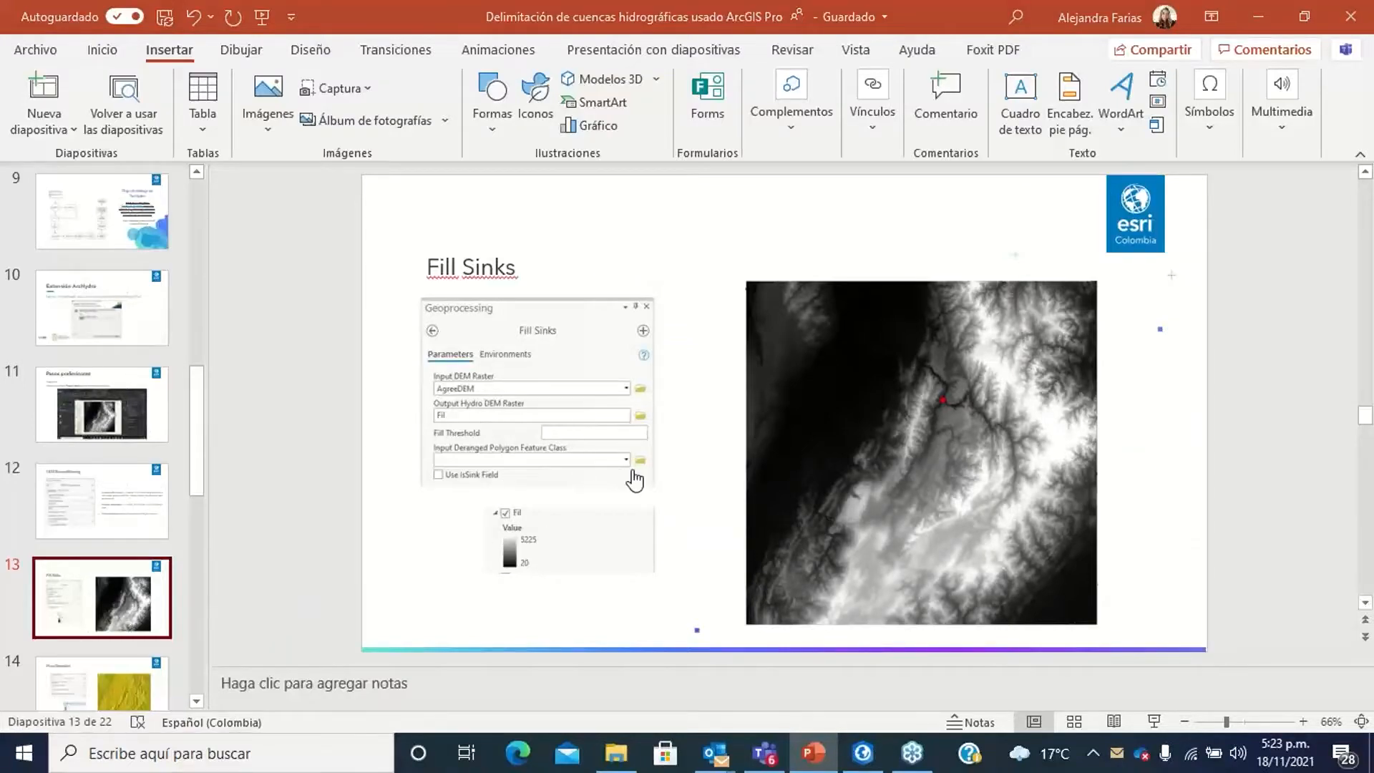
{"action": "key", "text": "alt+Tab"}
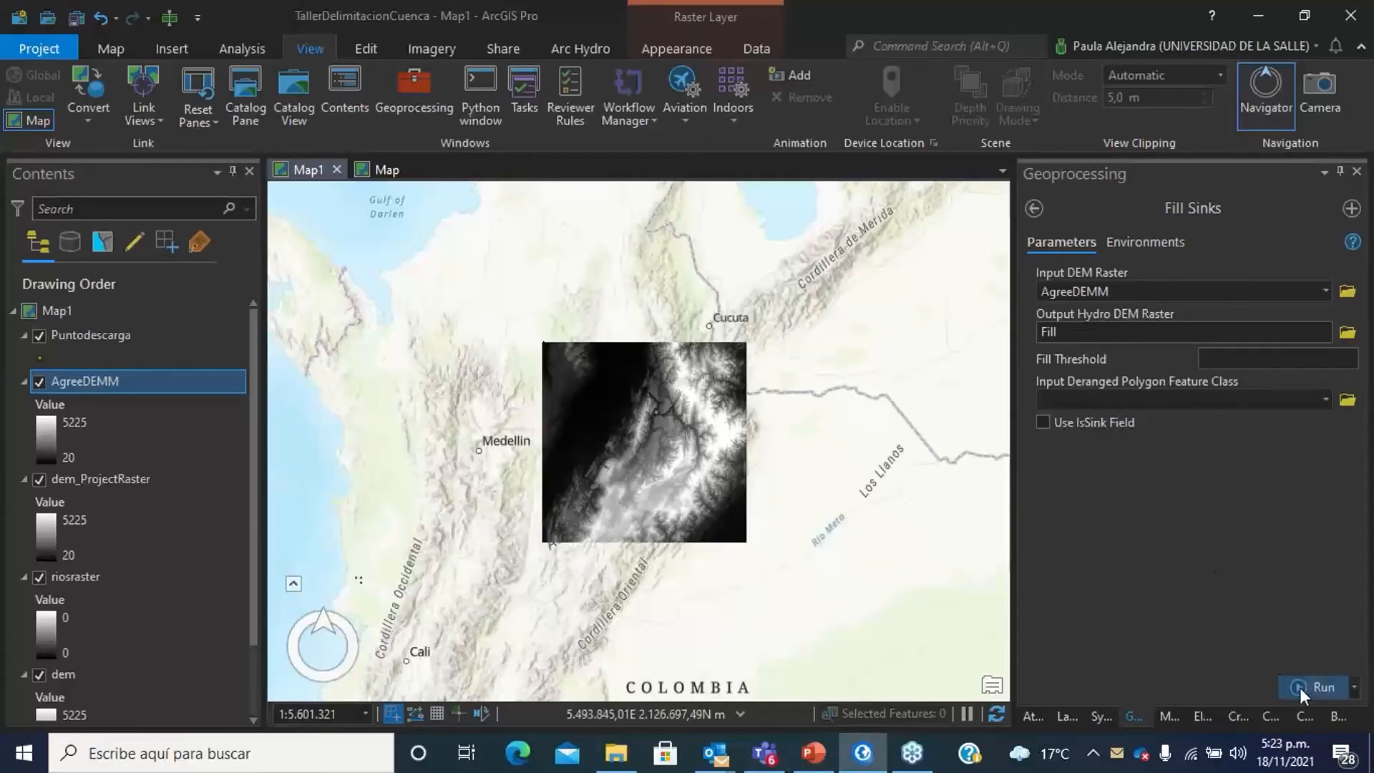
{"action": "left_click", "coordinate": [1299, 687]}
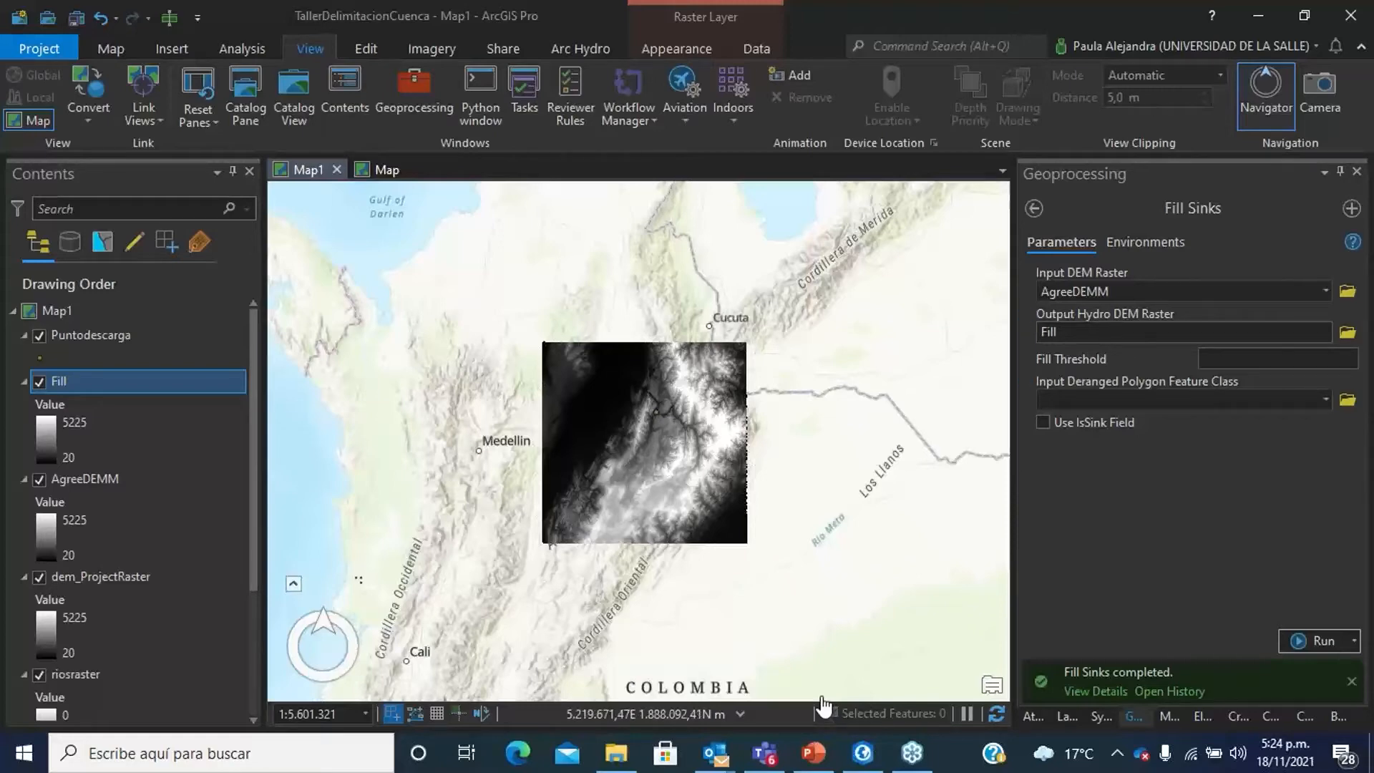
Show the Flow Direction slide in PowerPoint and return to ArcGIS Pro.
{"action": "left_click", "coordinate": [813, 753]}
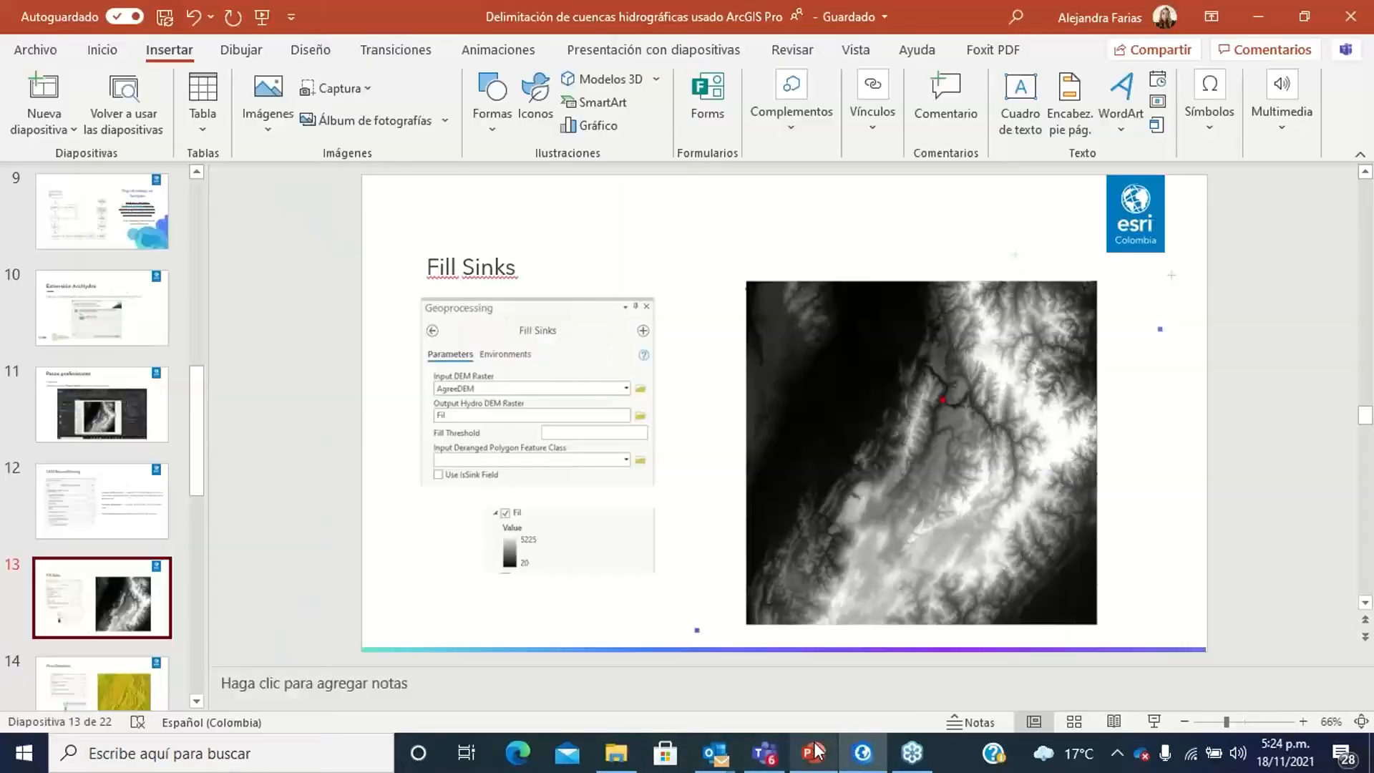
{"action": "left_click", "coordinate": [116, 679]}
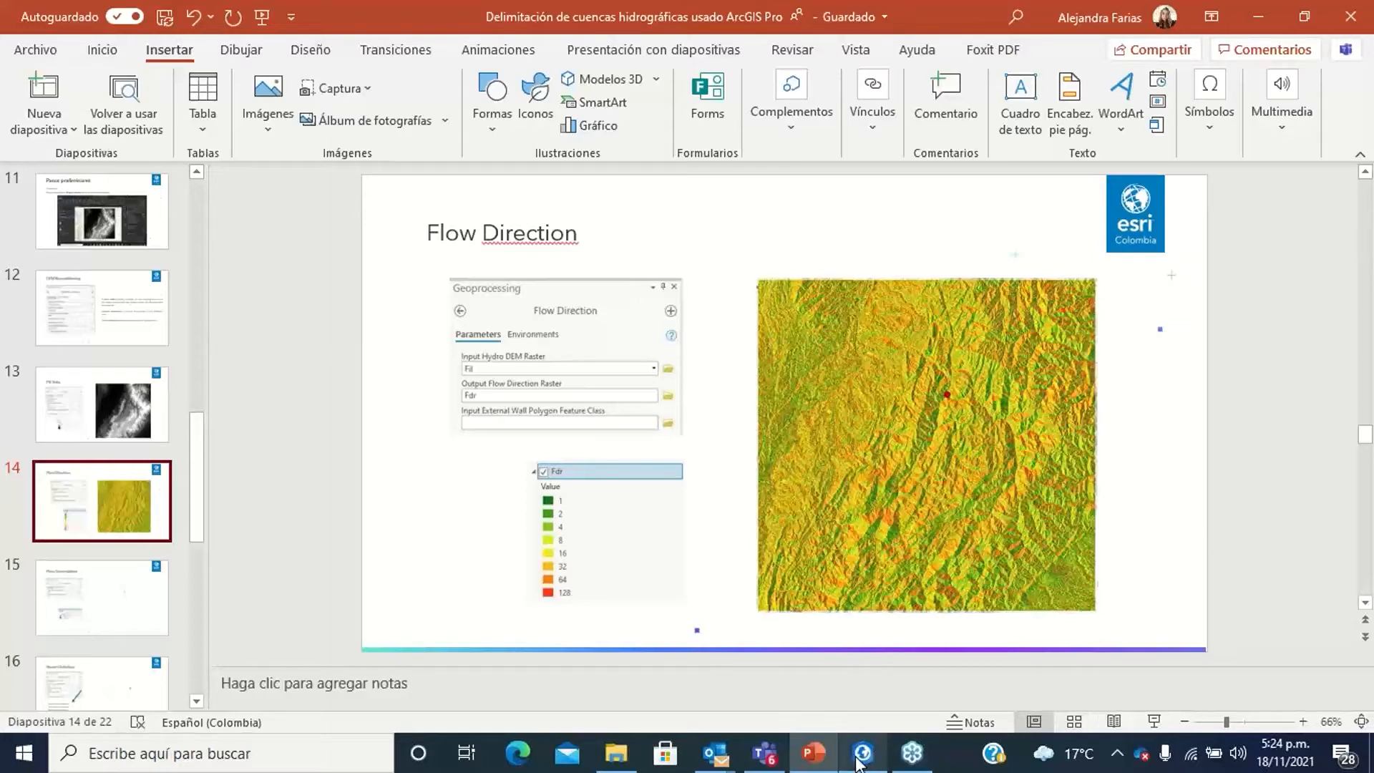
{"action": "key", "text": "alt+Tab"}
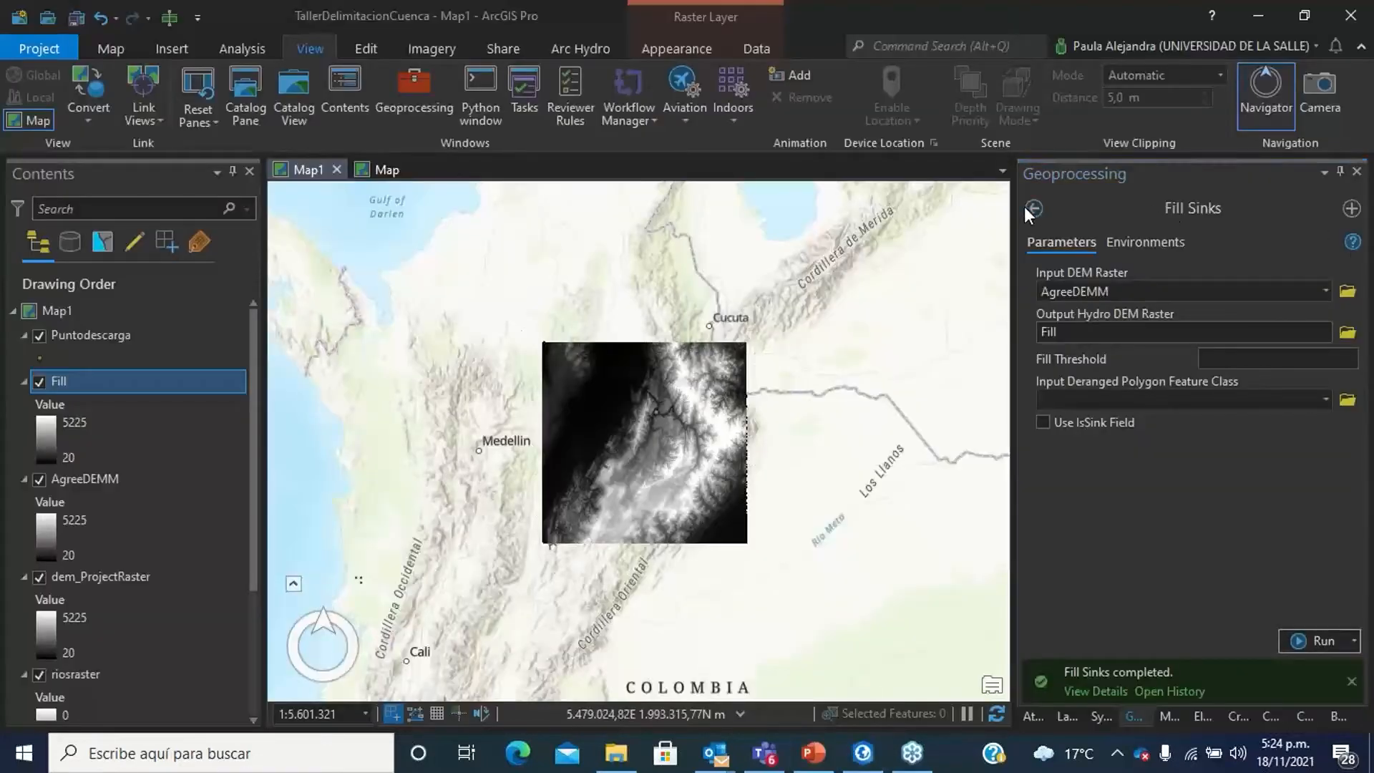
Find and open the Arc Hydro Flow Direction geoprocessing tool.
{"action": "left_click", "coordinate": [1033, 208]}
{"action": "key", "text": "BackSpace"}
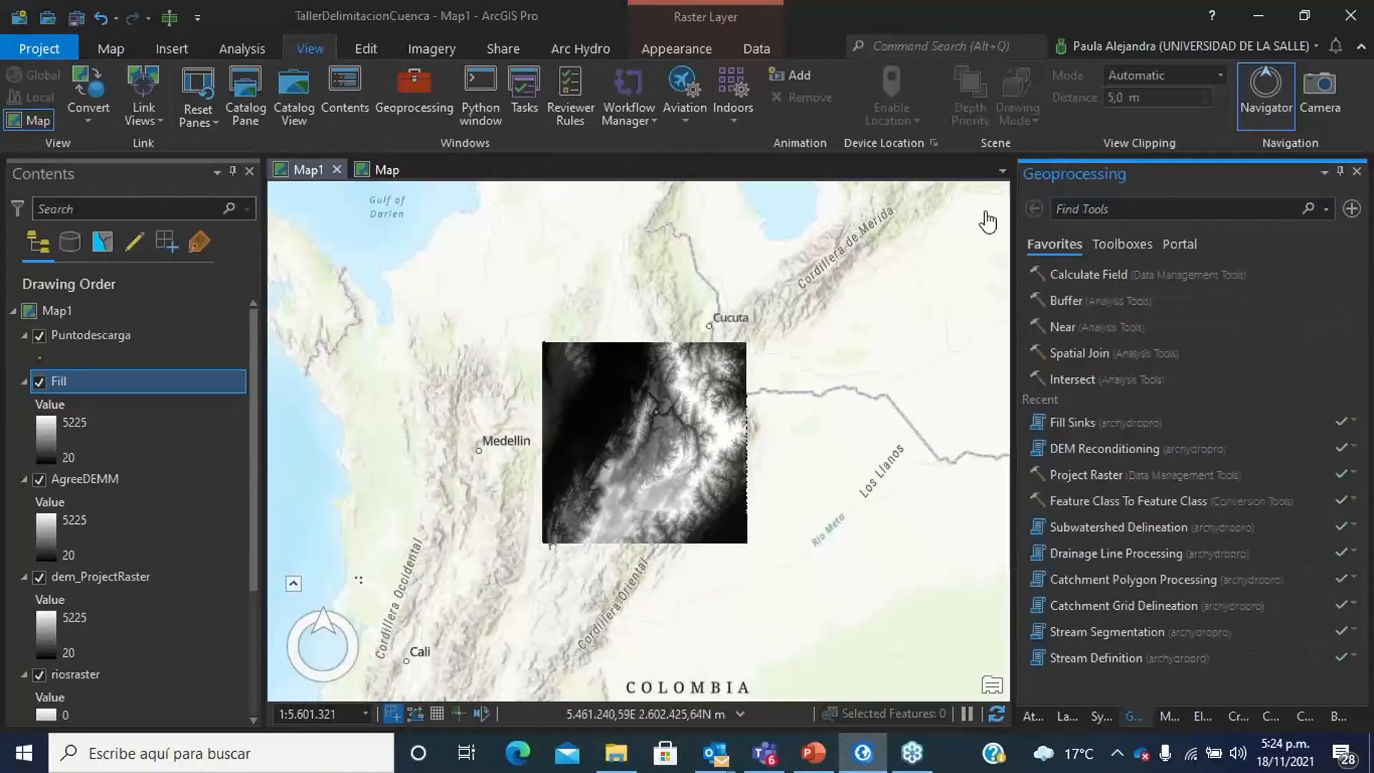
{"action": "type", "text": "flow dire"}
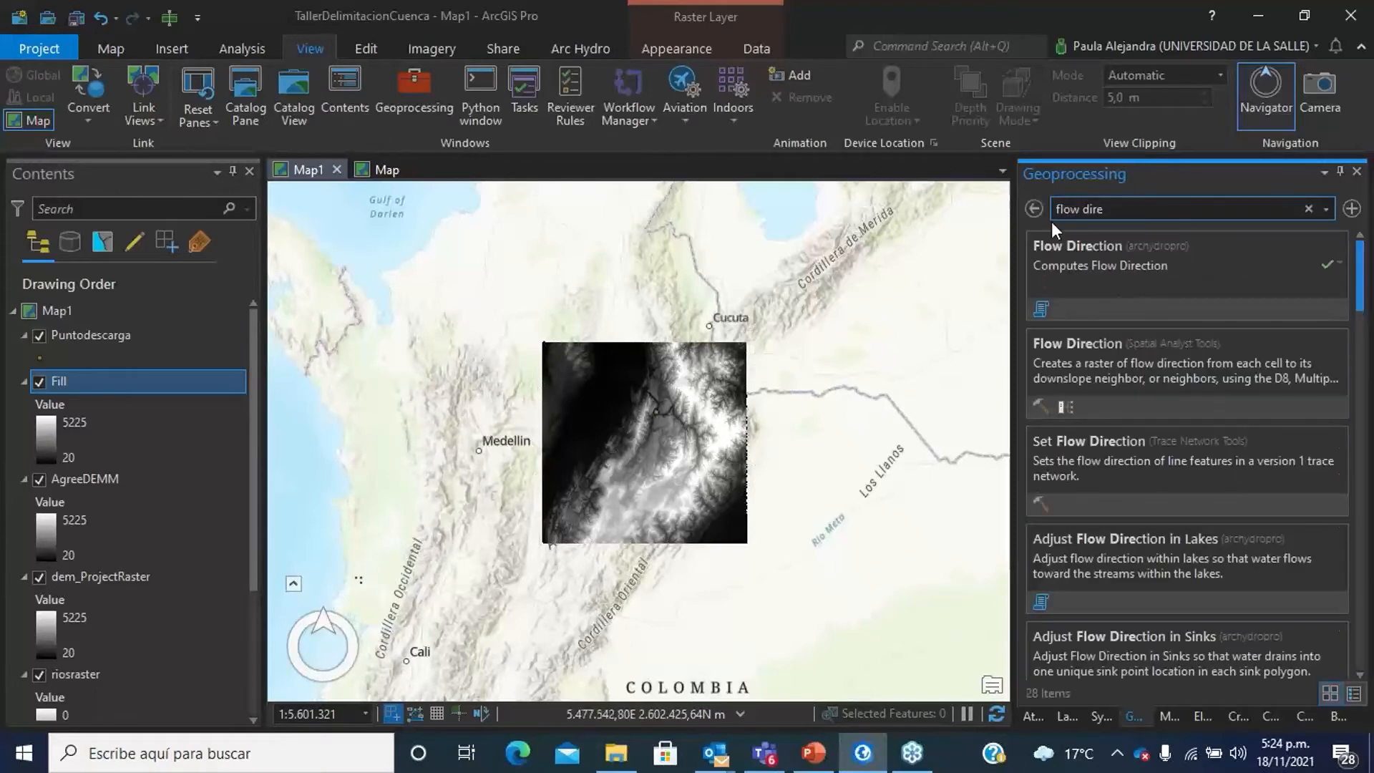
{"action": "left_click", "coordinate": [1098, 247]}
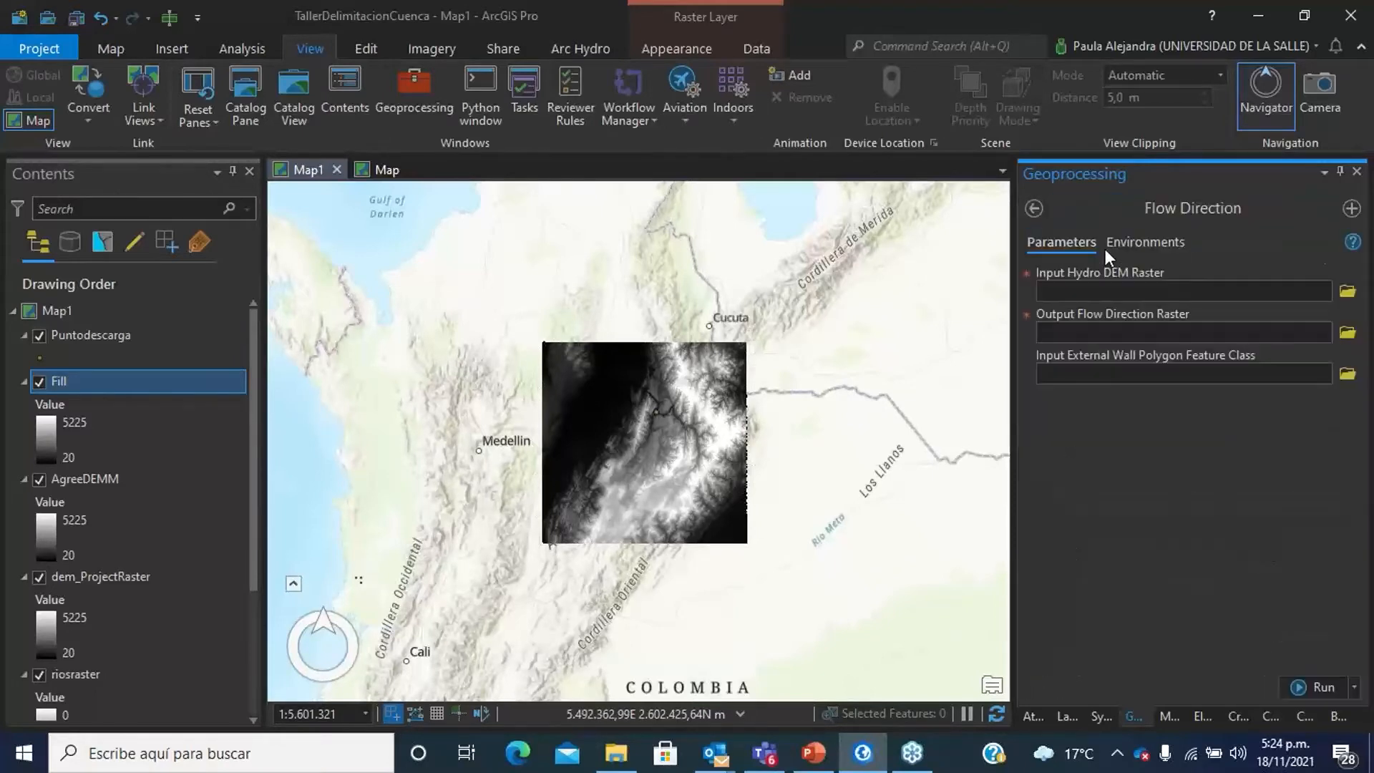
Run Flow Direction on the Fill raster with the output flow direction raster named Fdrr.
{"action": "left_click", "coordinate": [1323, 291]}
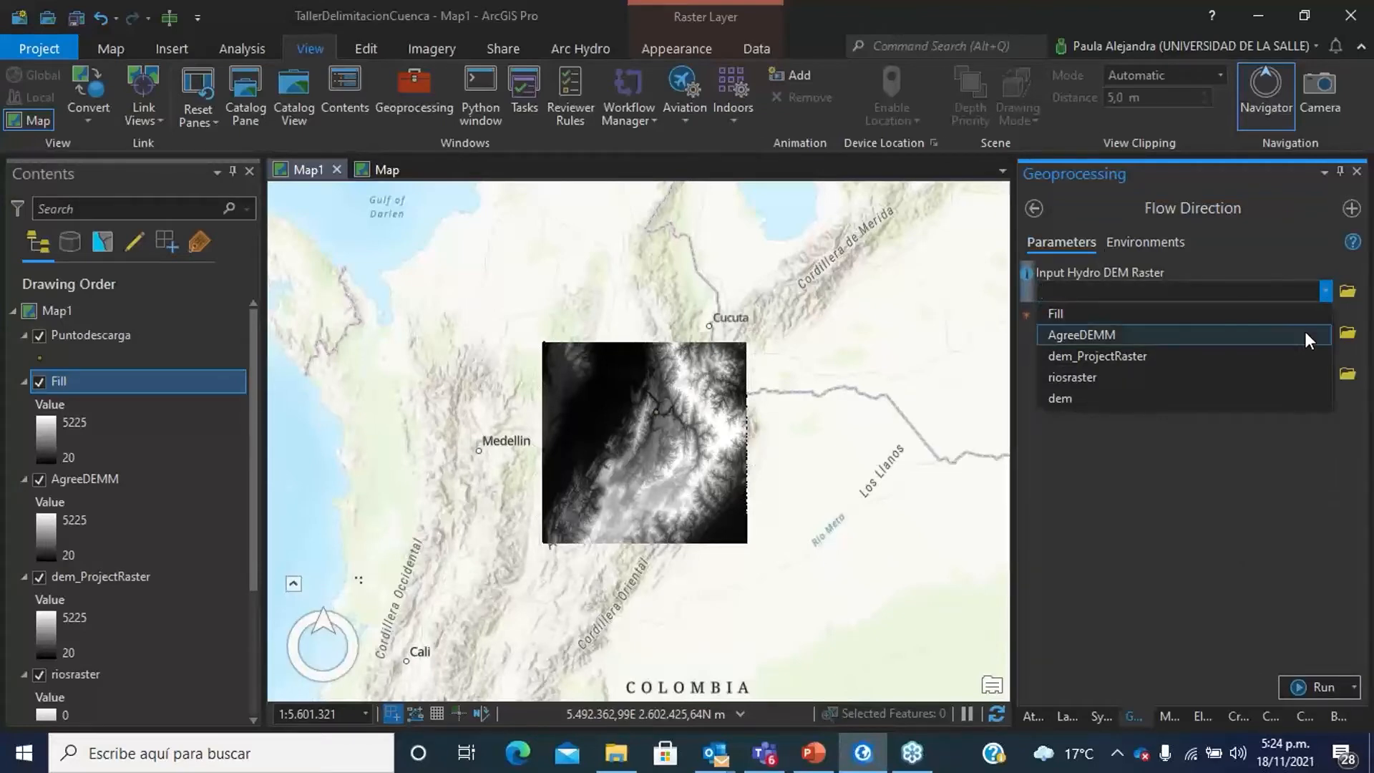
{"action": "left_click", "coordinate": [1300, 315]}
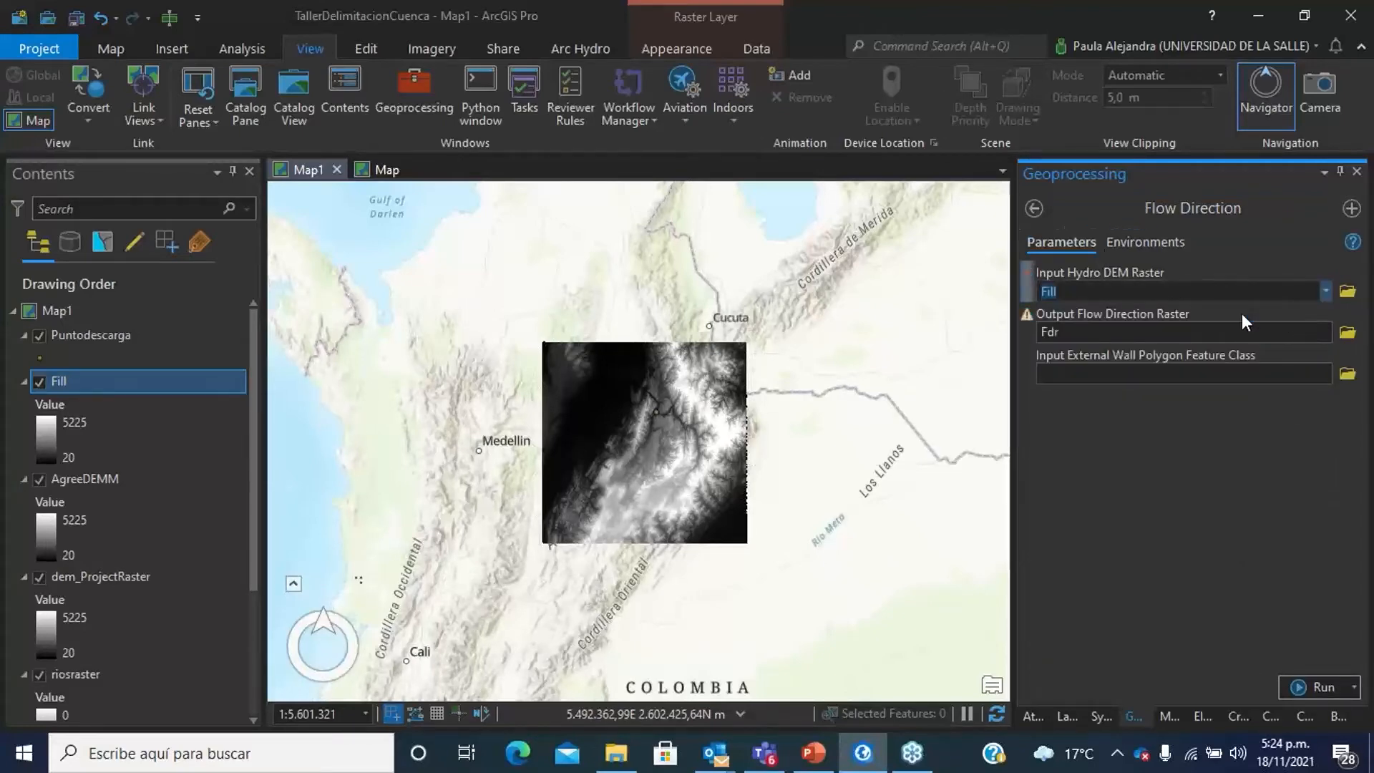
{"action": "left_click", "coordinate": [1301, 334]}
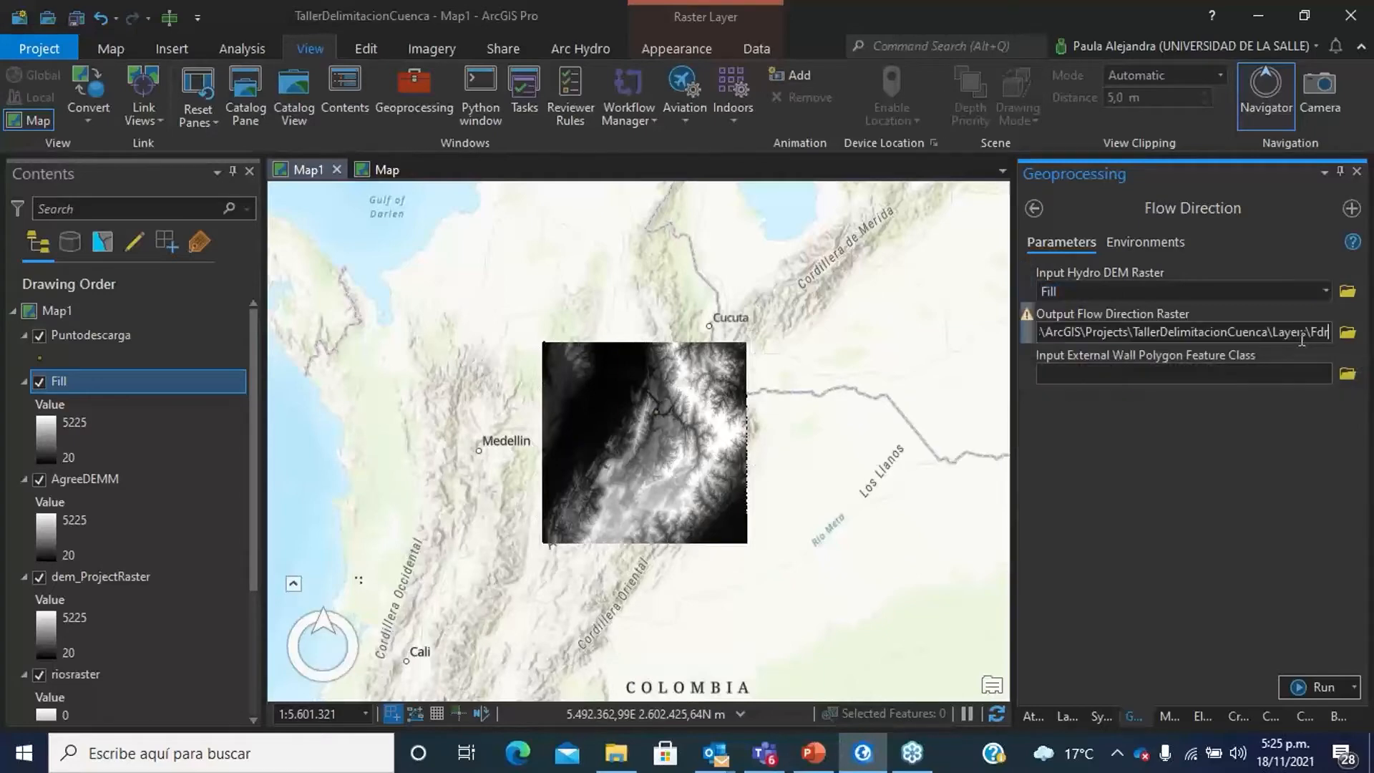
{"action": "type", "text": "r"}
{"action": "left_click", "coordinate": [1300, 428]}
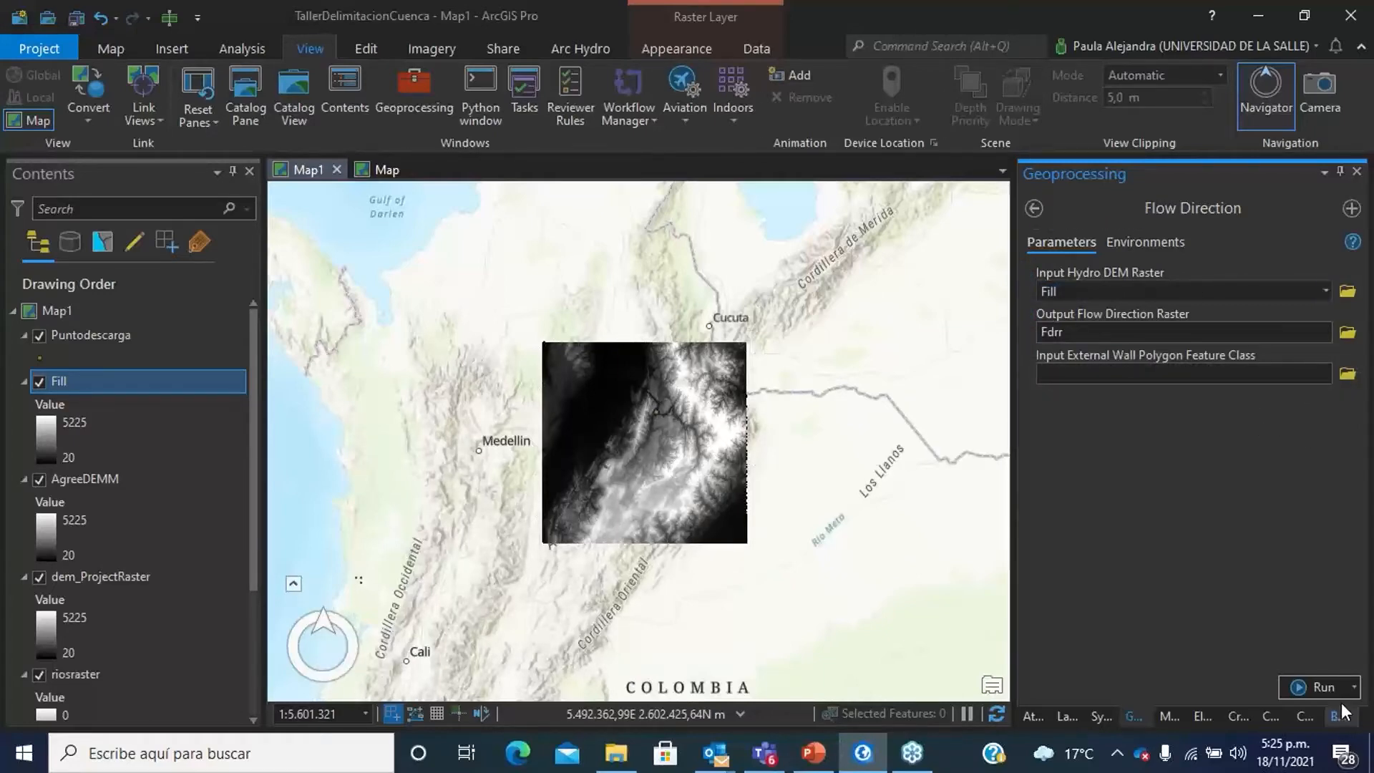
{"action": "left_click", "coordinate": [1323, 687]}
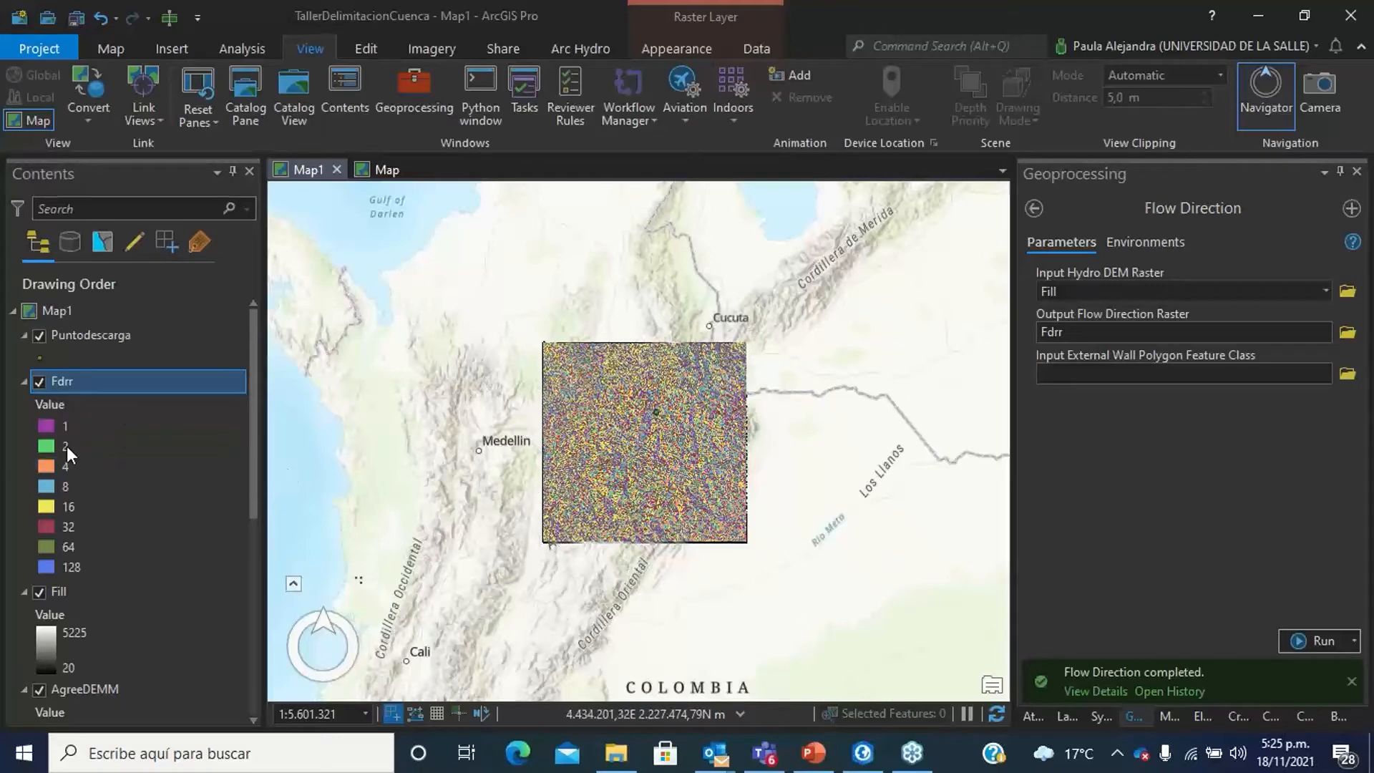
{"action": "left_click", "coordinate": [86, 445]}
{"action": "left_click", "coordinate": [1363, 234]}
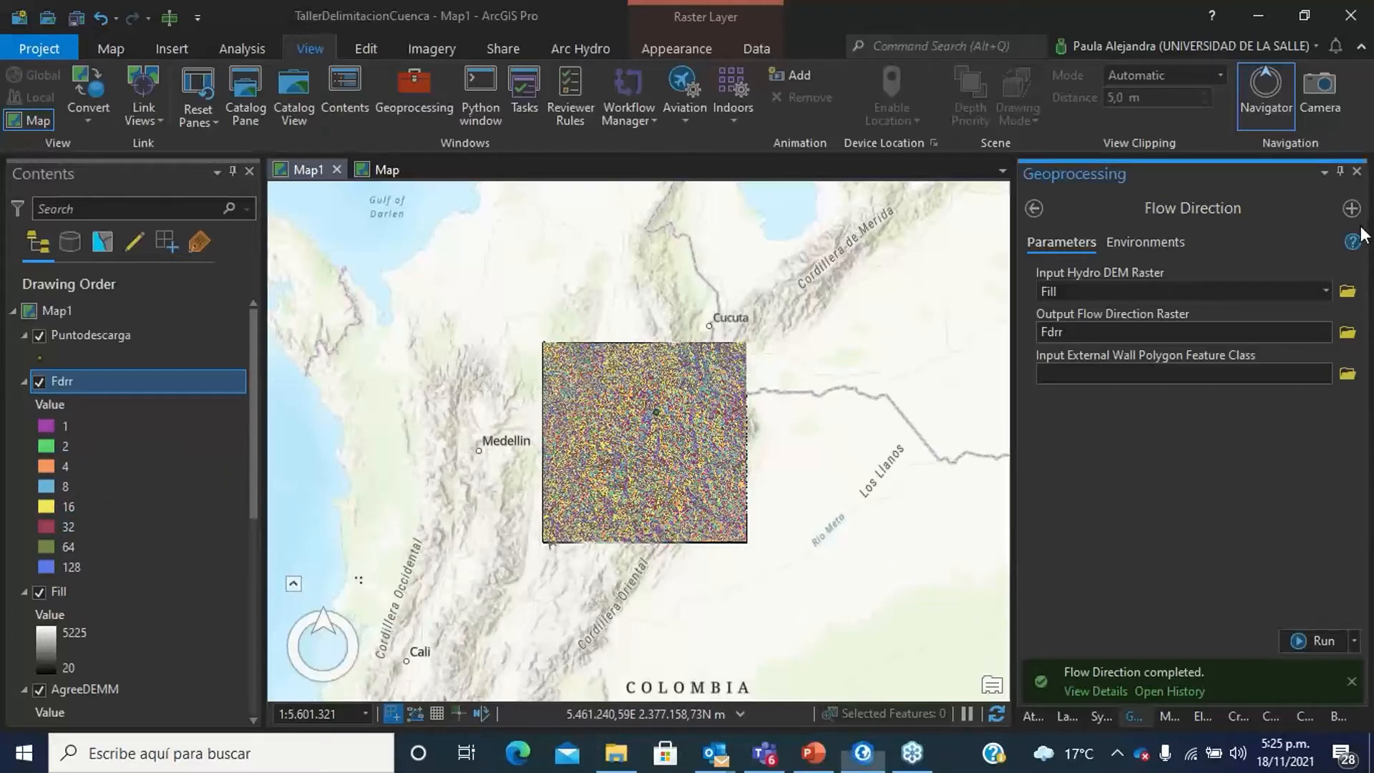
Show the Flow Accumulation slide in PowerPoint, and find and open the Arc Hydro Flow Accumulation tool in ArcGIS Pro.
{"action": "left_click", "coordinate": [826, 763]}
{"action": "left_click", "coordinate": [146, 592]}
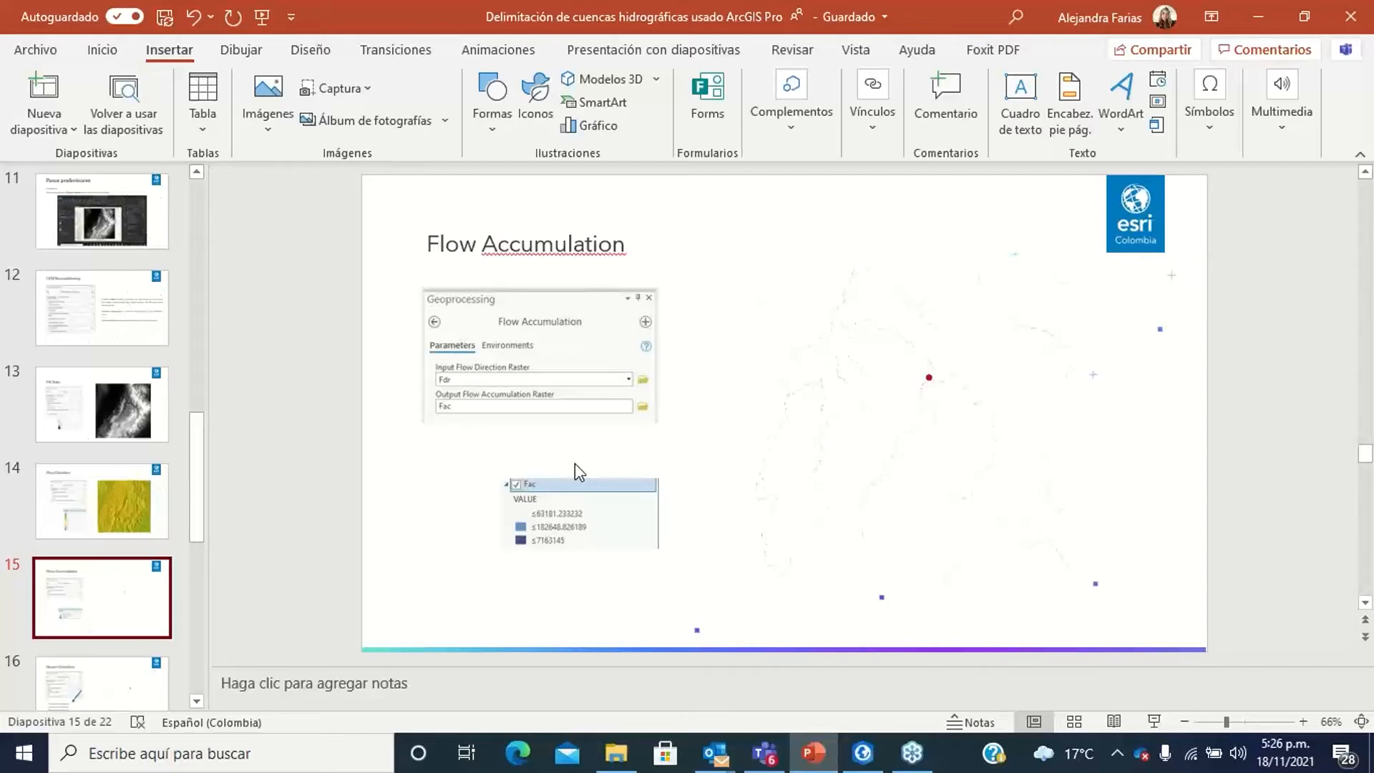
{"action": "key", "text": "alt+Tab"}
{"action": "left_click_drag", "start_coordinate": [1135, 207], "coordinate": [1036, 211]}
{"action": "left_click", "coordinate": [1116, 209]}
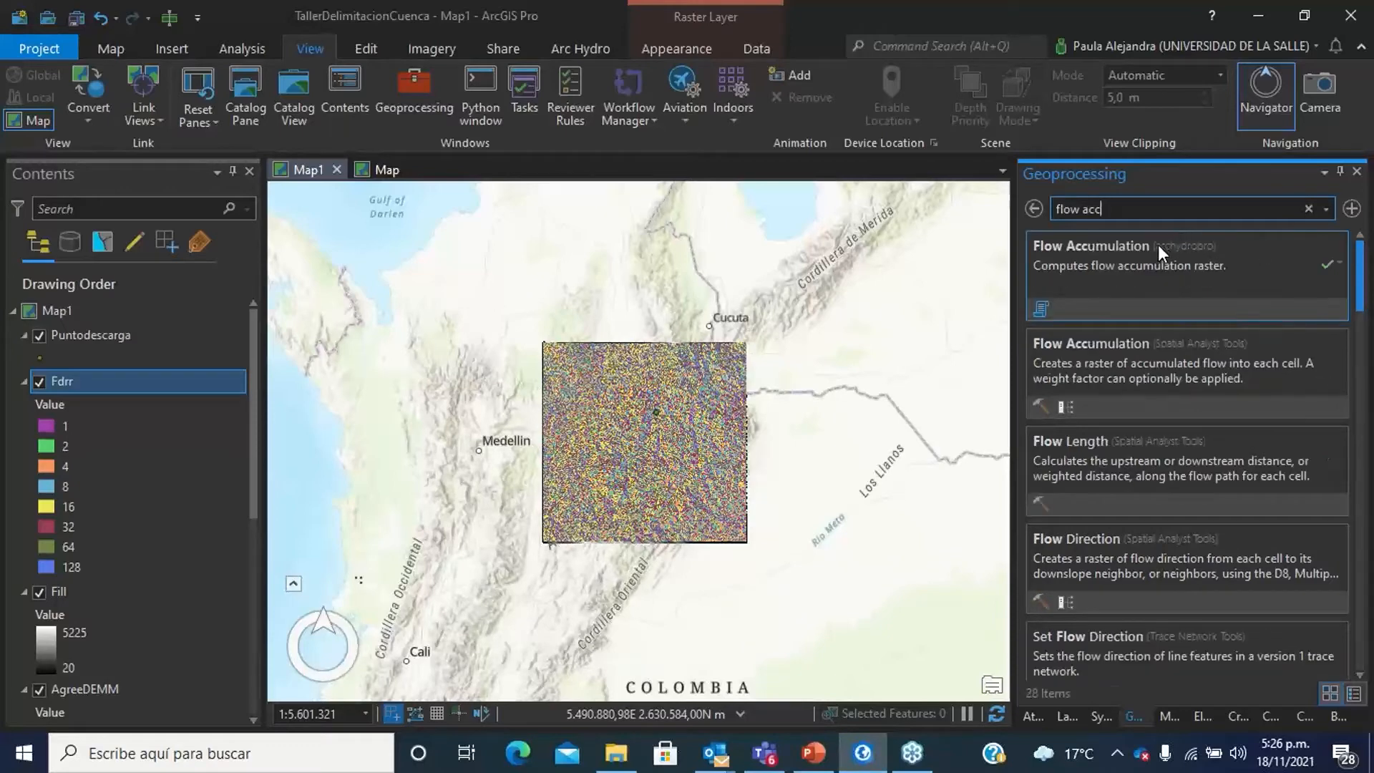
{"action": "left_click", "coordinate": [1158, 245]}
Run Flow Accumulation on the Fdrr raster with the output flow accumulation raster named Facc.
{"action": "left_click", "coordinate": [1325, 290]}
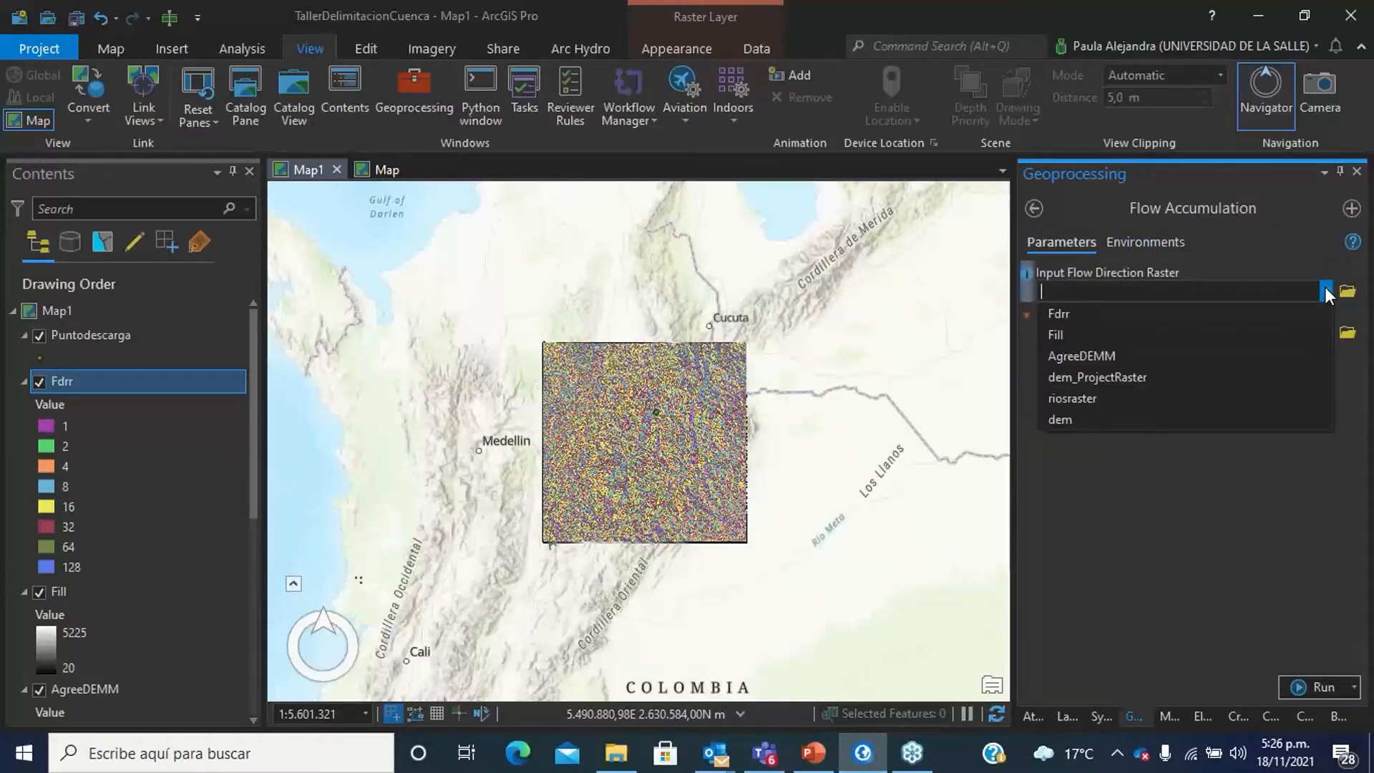
{"action": "left_click", "coordinate": [1248, 312]}
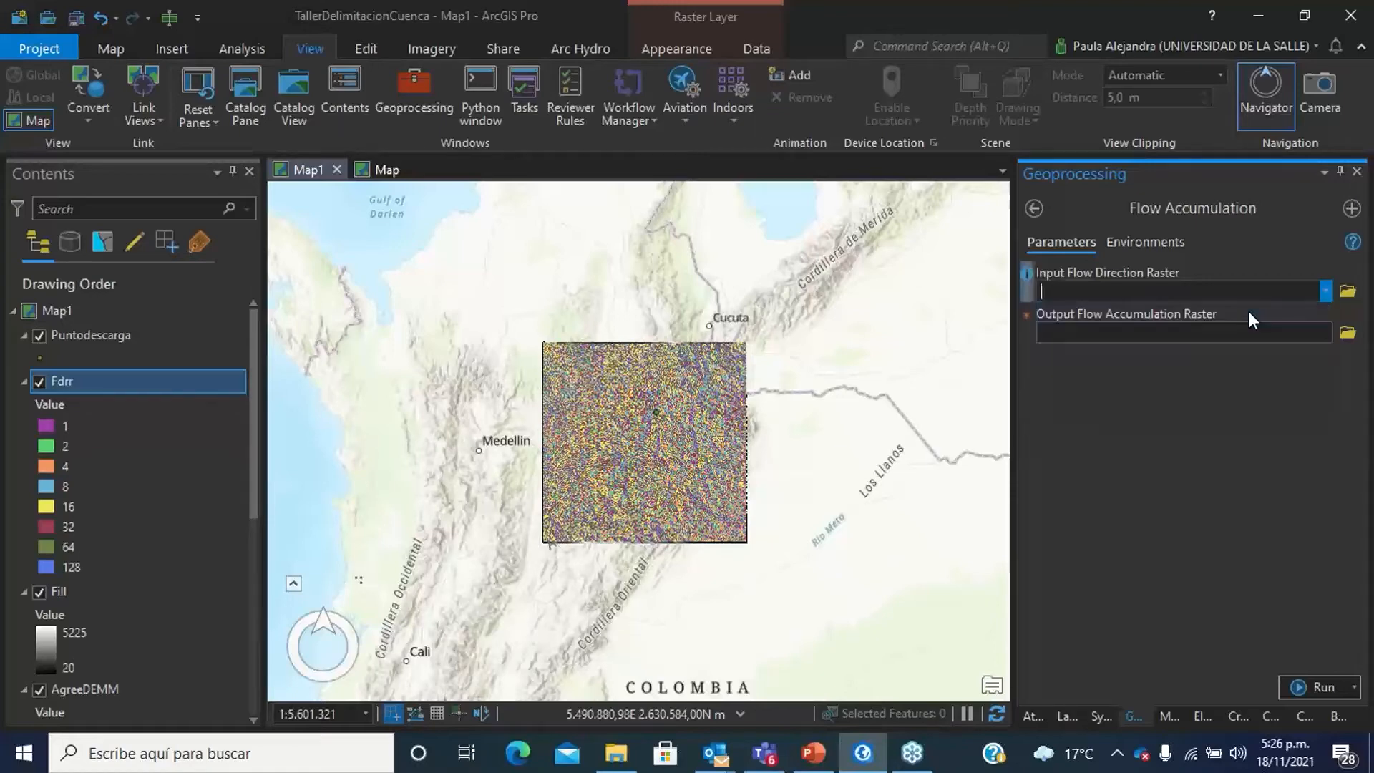
{"action": "left_click", "coordinate": [1235, 333]}
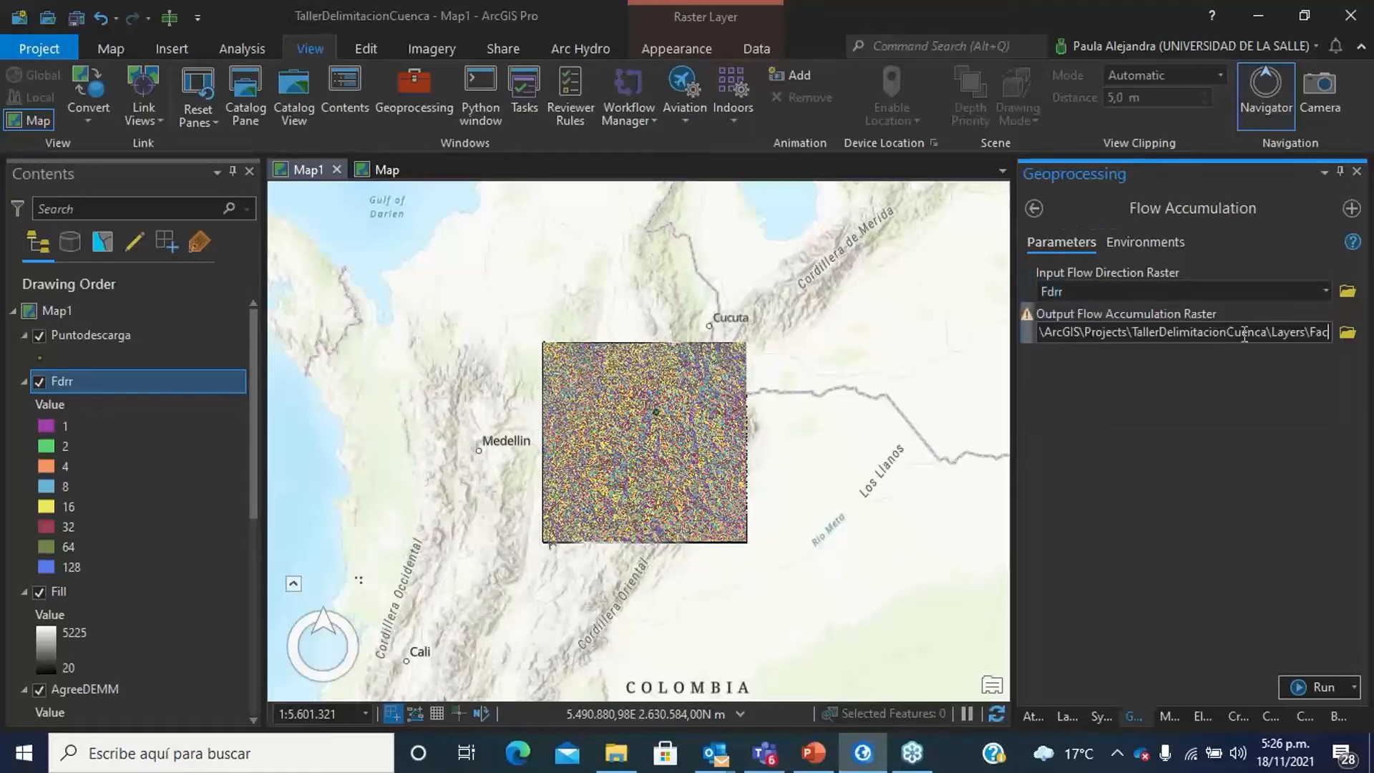
{"action": "type", "text": "c"}
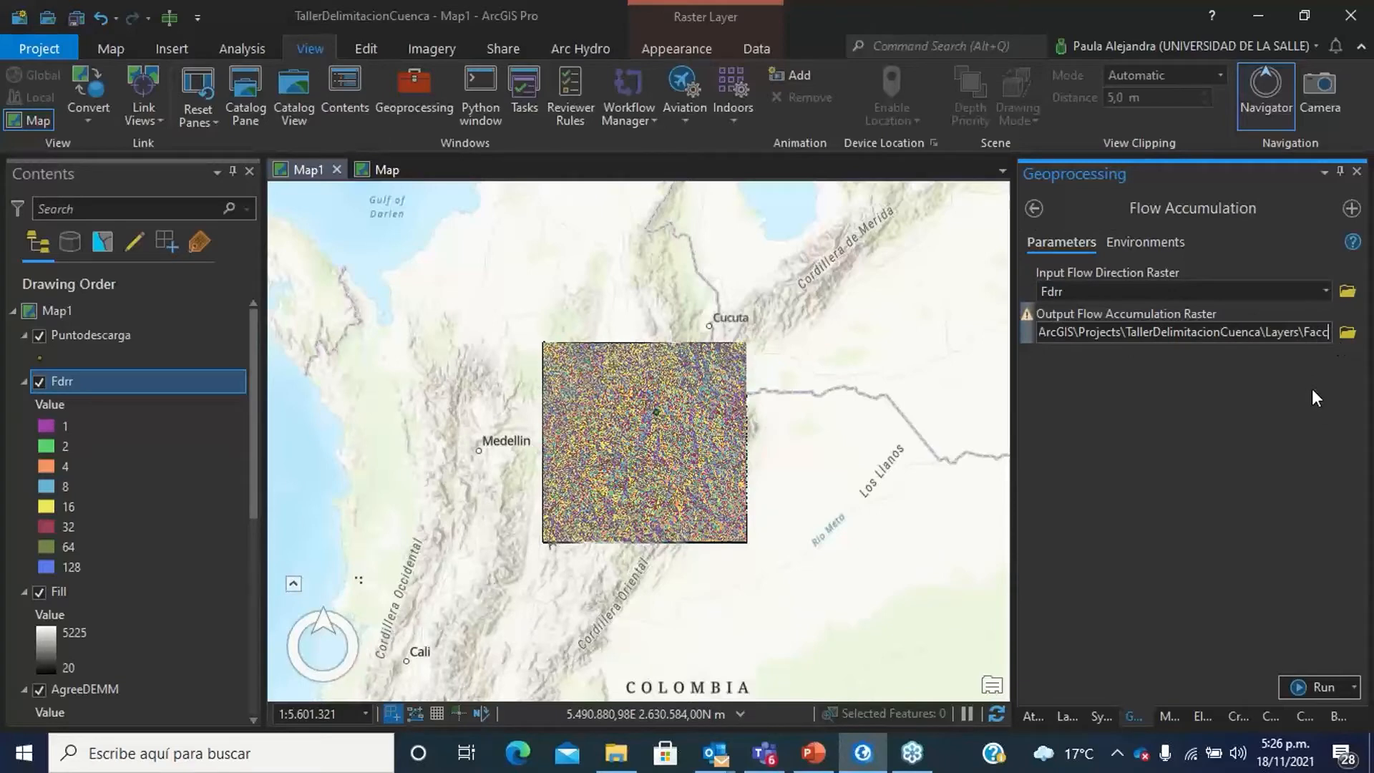
{"action": "left_click", "coordinate": [1312, 389]}
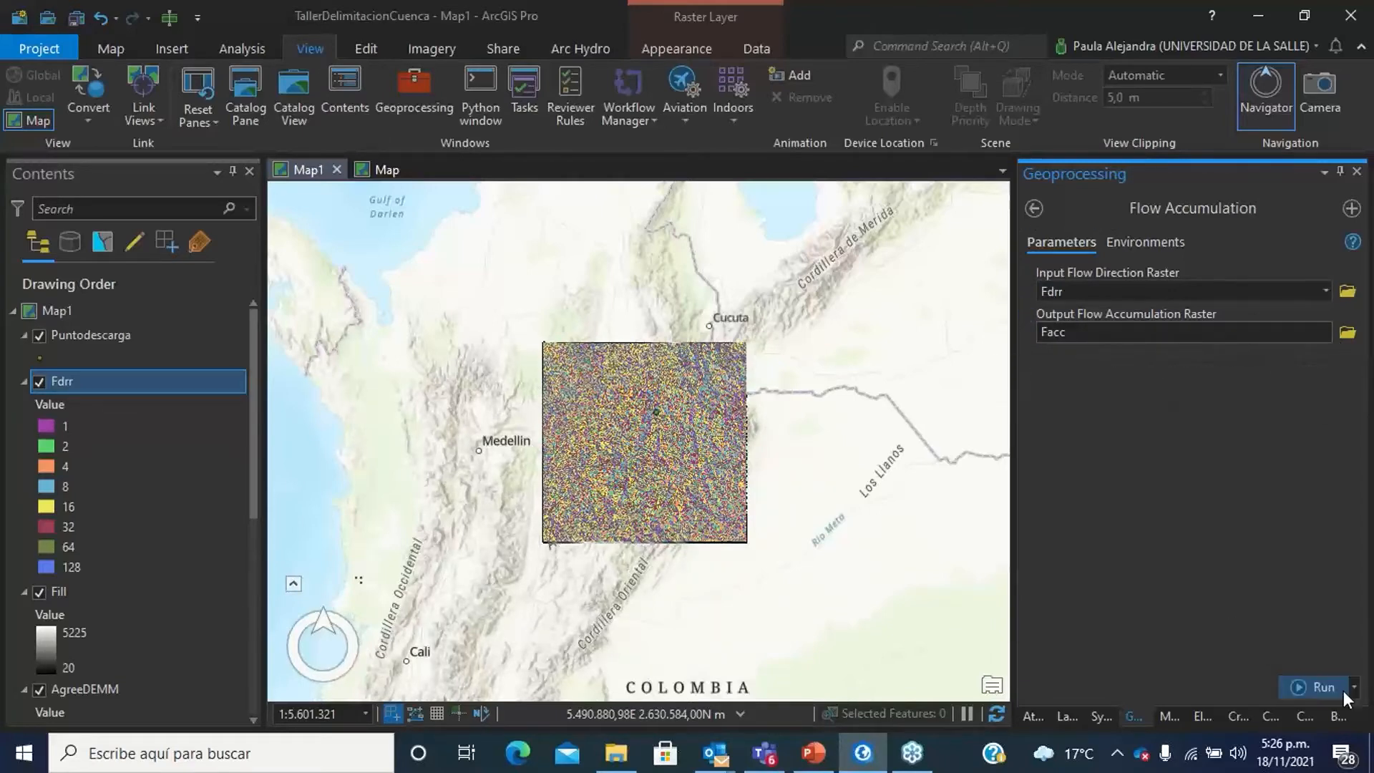
{"action": "left_click", "coordinate": [1320, 687]}
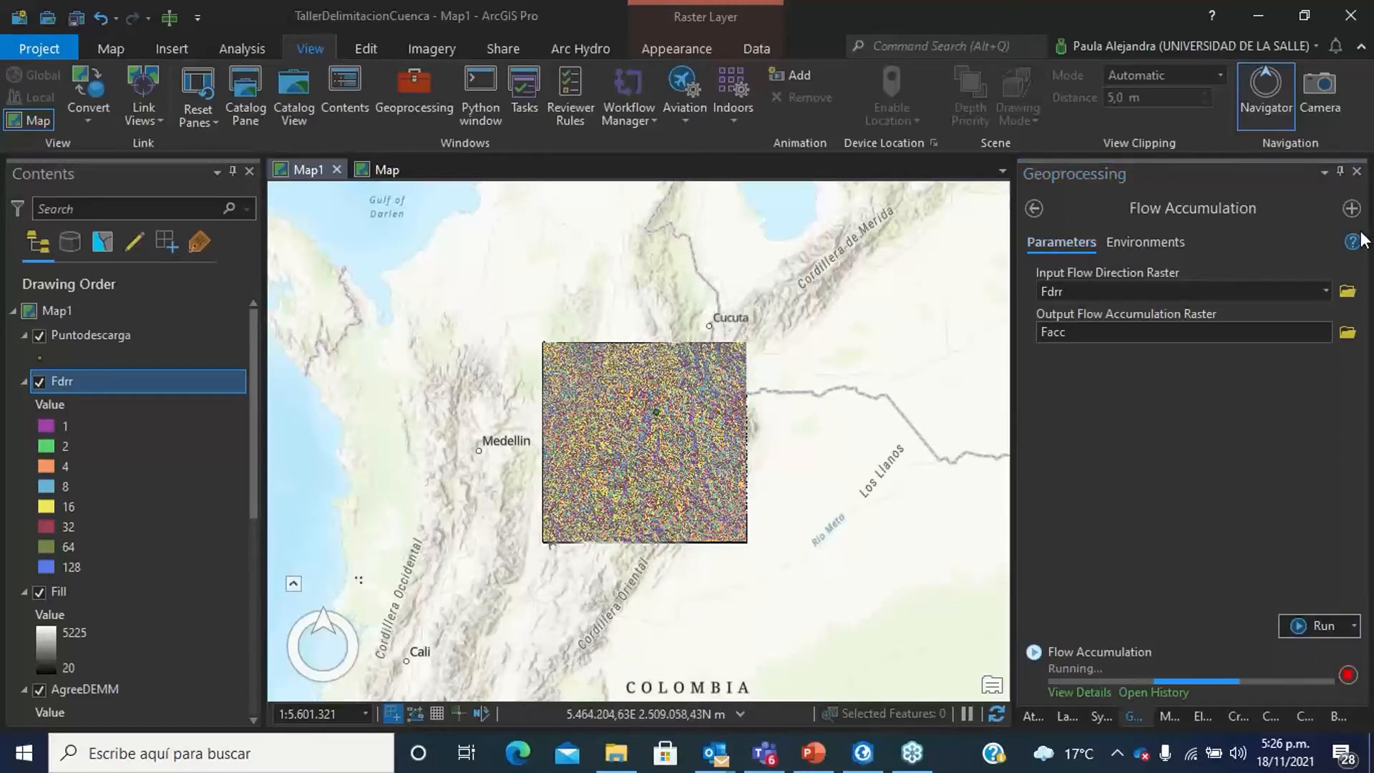
Hide the Fdrr, Fill, AgreeDEMM, dem_ProjectRaster, riosraster and dem layers on Map1.
{"action": "left_click", "coordinate": [40, 382]}
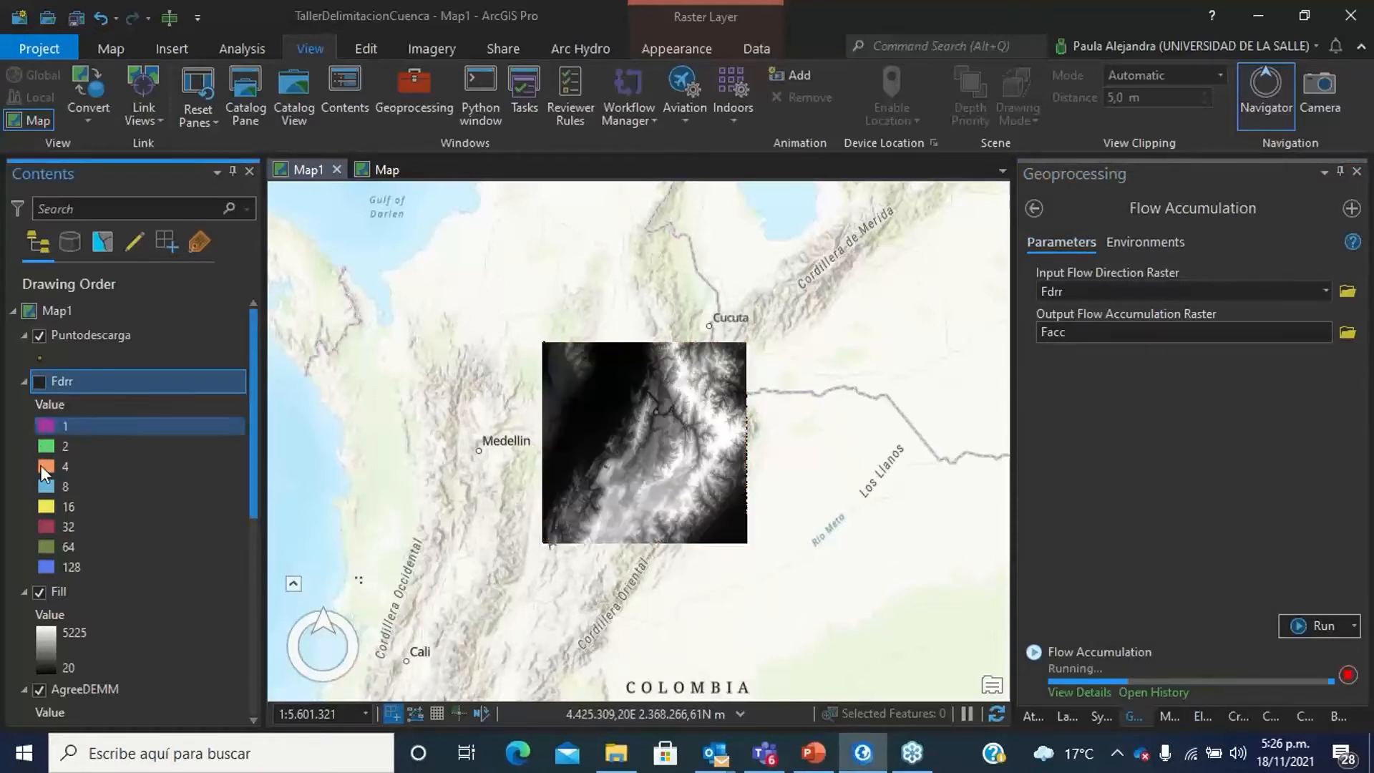
{"action": "left_click", "coordinate": [36, 592]}
{"action": "scroll", "coordinate": [35, 592], "scroll_direction": "down", "scroll_amount": 2}
{"action": "left_click", "coordinate": [34, 595]}
{"action": "scroll", "coordinate": [42, 609], "scroll_direction": "down", "scroll_amount": 2}
{"action": "left_click", "coordinate": [40, 593]}
{"action": "left_click", "coordinate": [41, 687]}
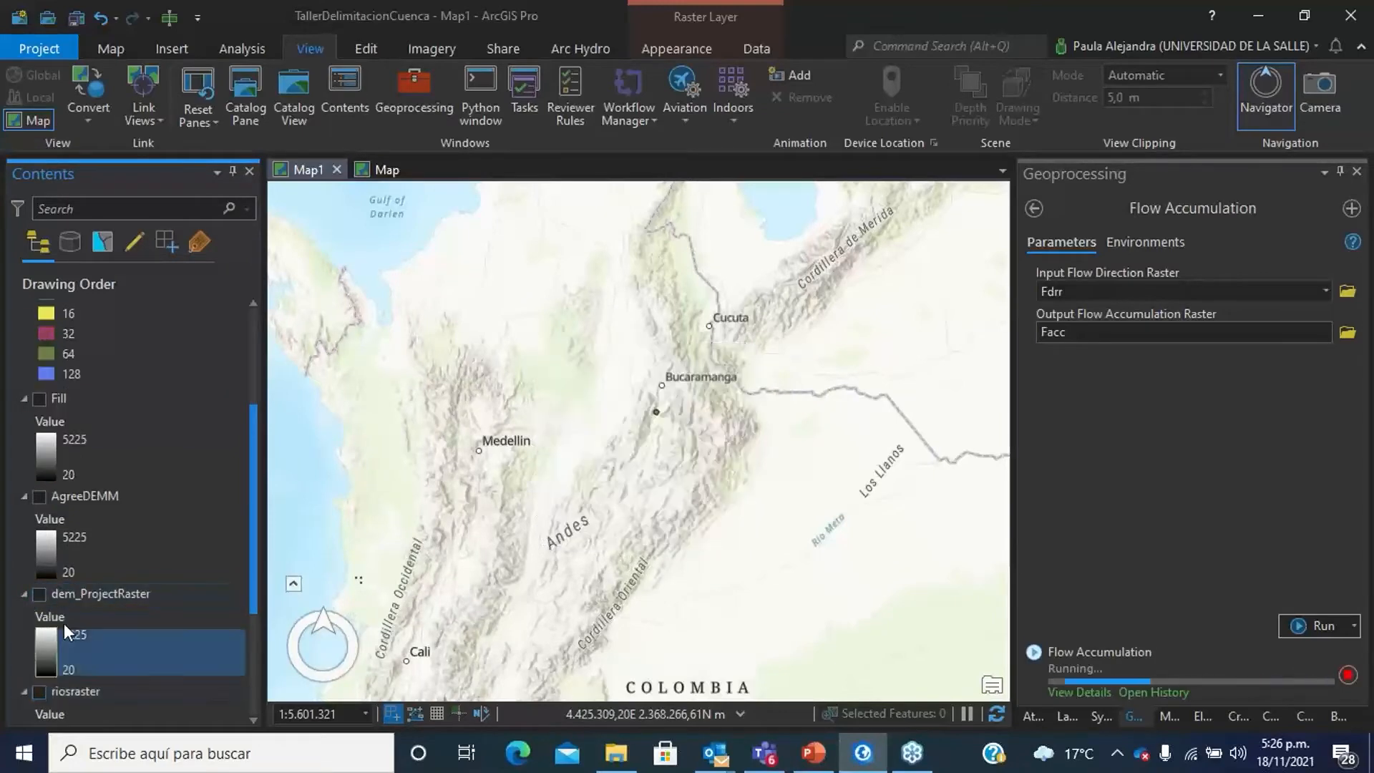
{"action": "scroll", "coordinate": [62, 623], "scroll_direction": "down", "scroll_amount": 2}
{"action": "left_click", "coordinate": [40, 646]}
{"action": "scroll", "coordinate": [79, 631], "scroll_direction": "up", "scroll_amount": 10}
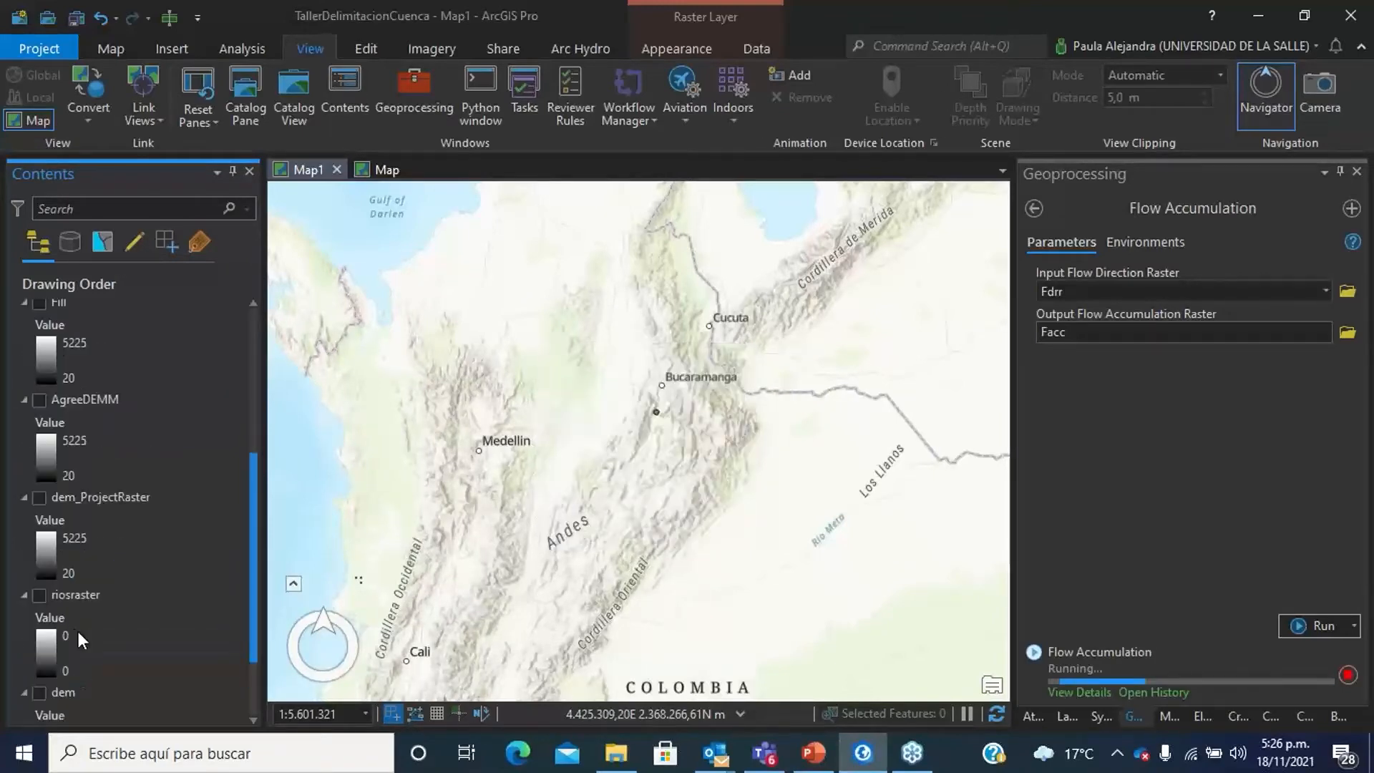
{"action": "left_click", "coordinate": [223, 381]}
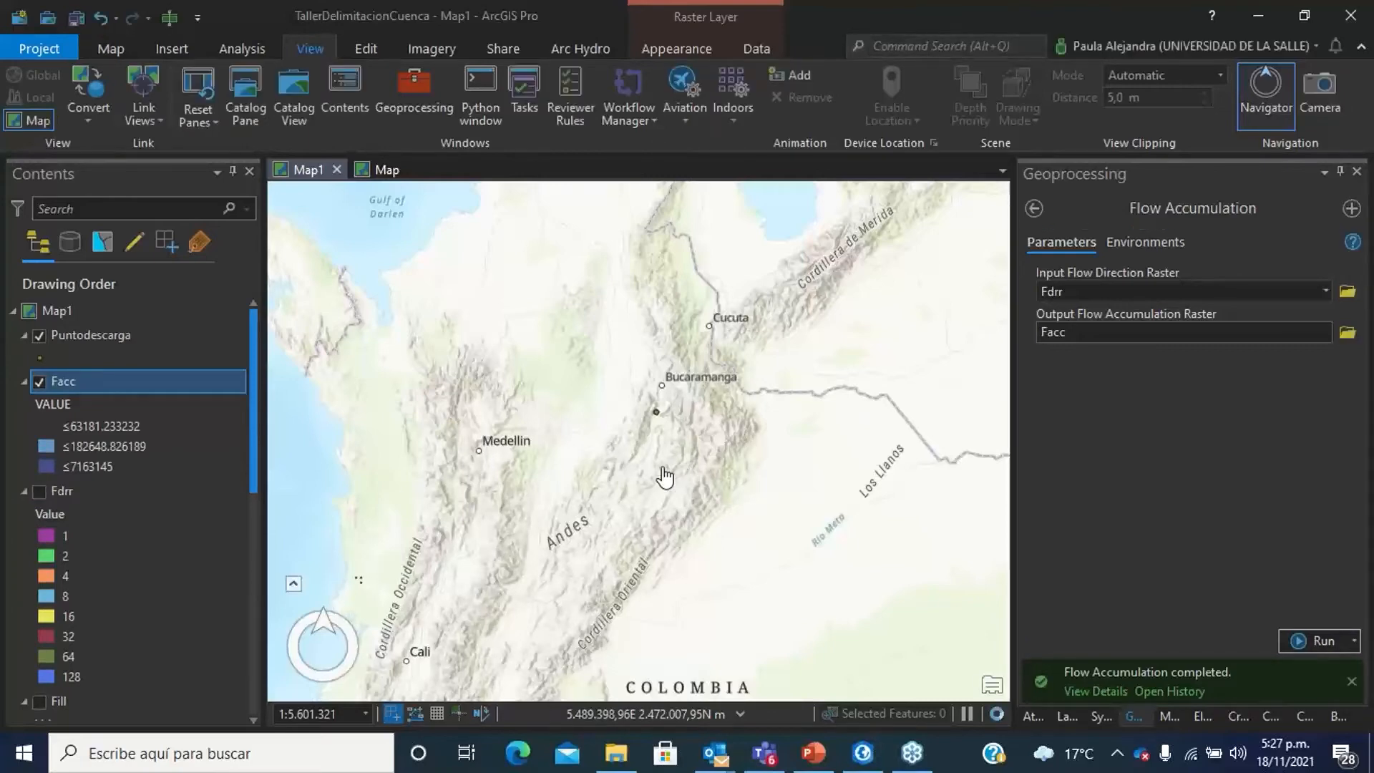
Examine how the Facc flow accumulation lines follow the Río Magdalena and its tributaries on the basemap.
{"action": "scroll", "coordinate": [654, 481], "scroll_direction": "up", "scroll_amount": 2}
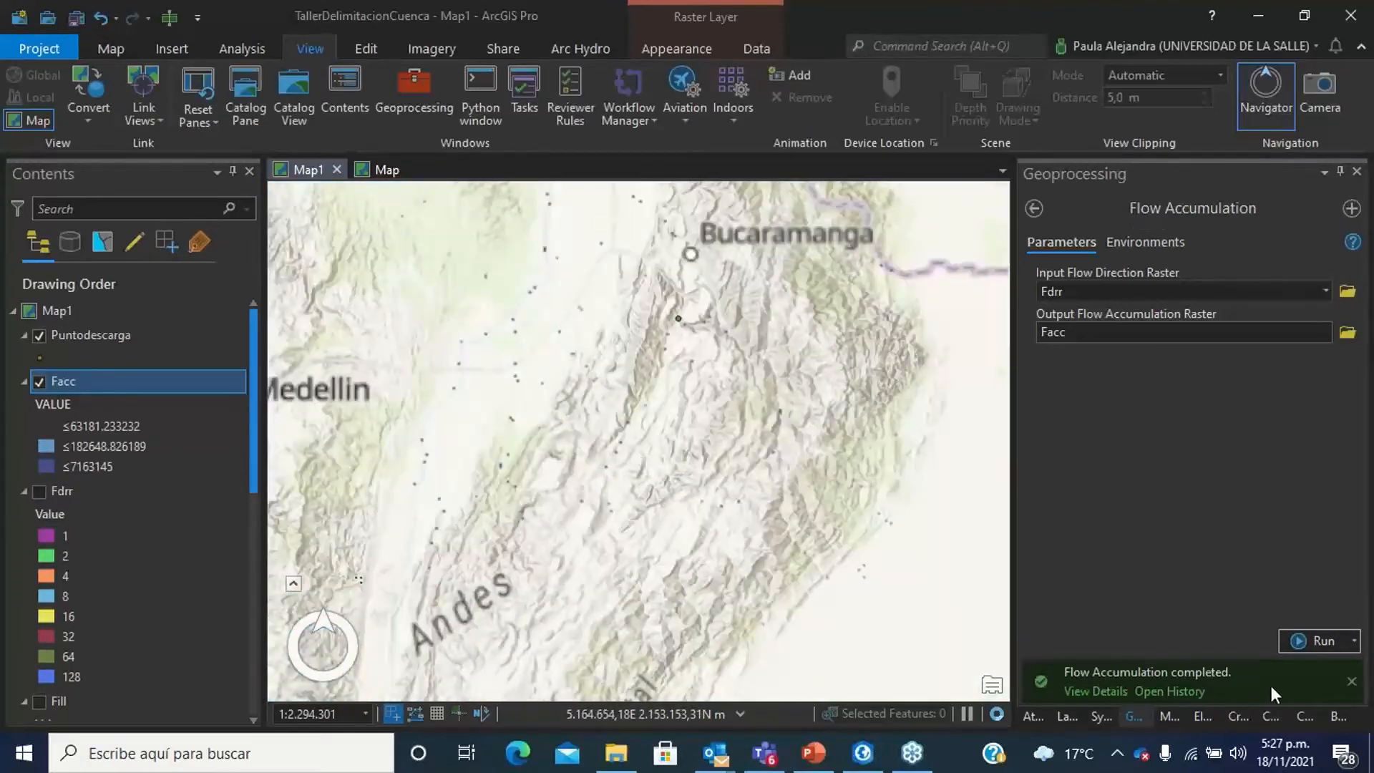
{"action": "scroll", "coordinate": [540, 509], "scroll_direction": "up", "scroll_amount": 2}
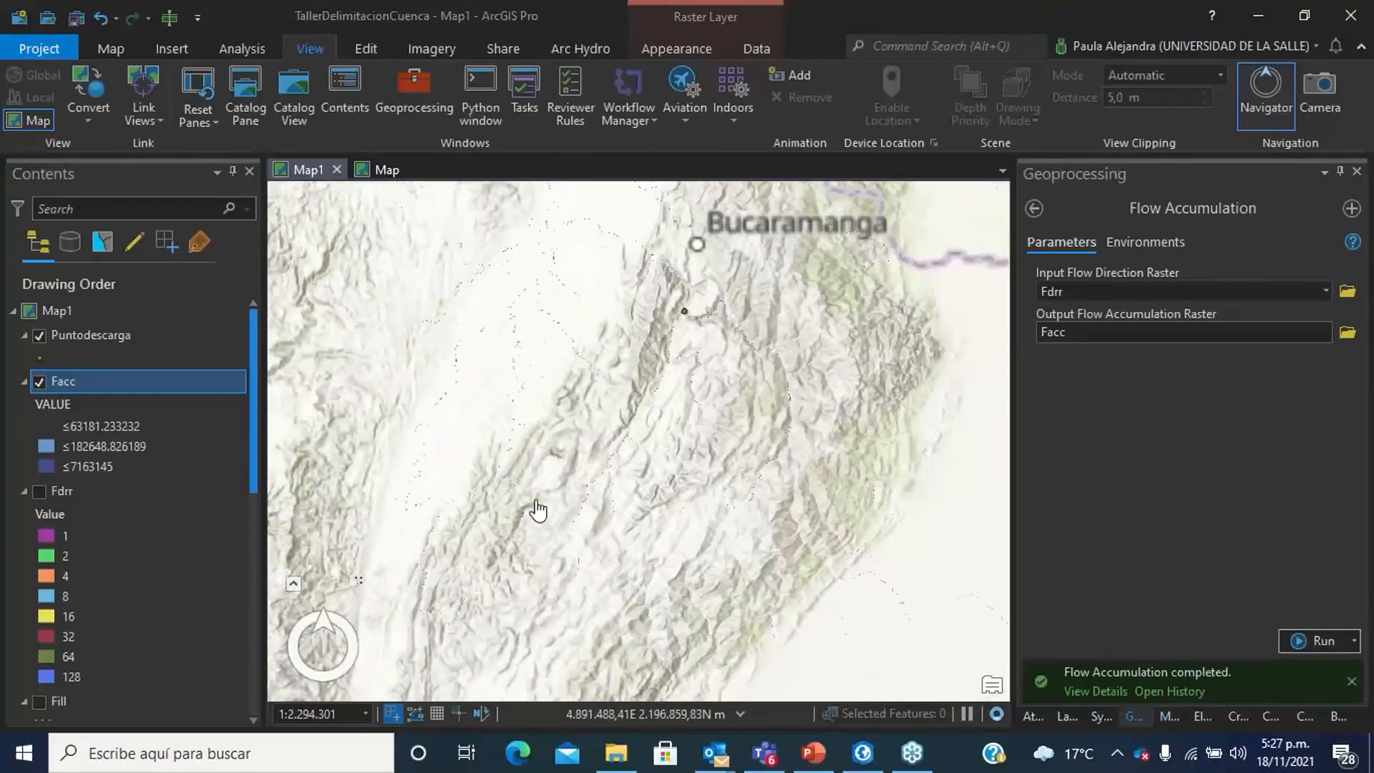
{"action": "scroll", "coordinate": [524, 423], "scroll_direction": "up", "scroll_amount": 2}
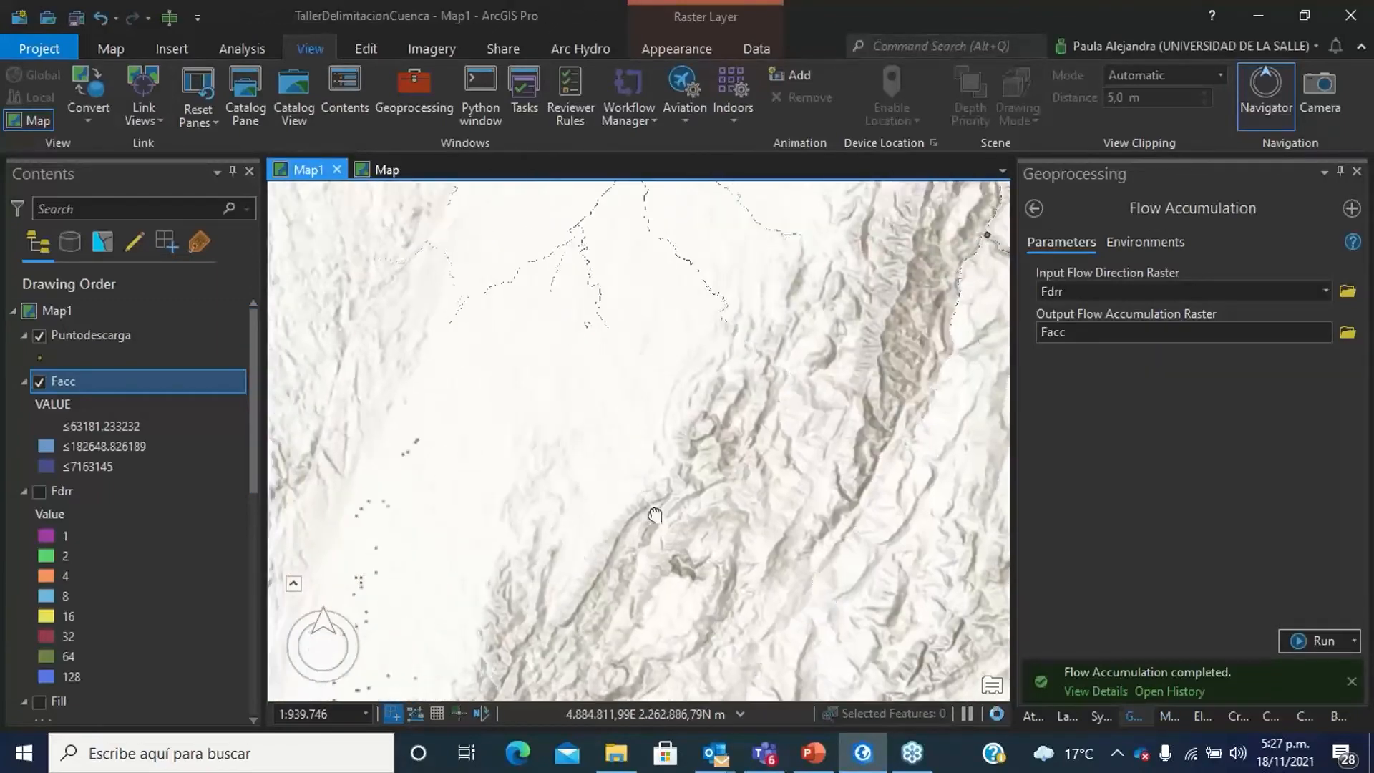
{"action": "scroll", "coordinate": [605, 456], "scroll_direction": "up", "scroll_amount": 3}
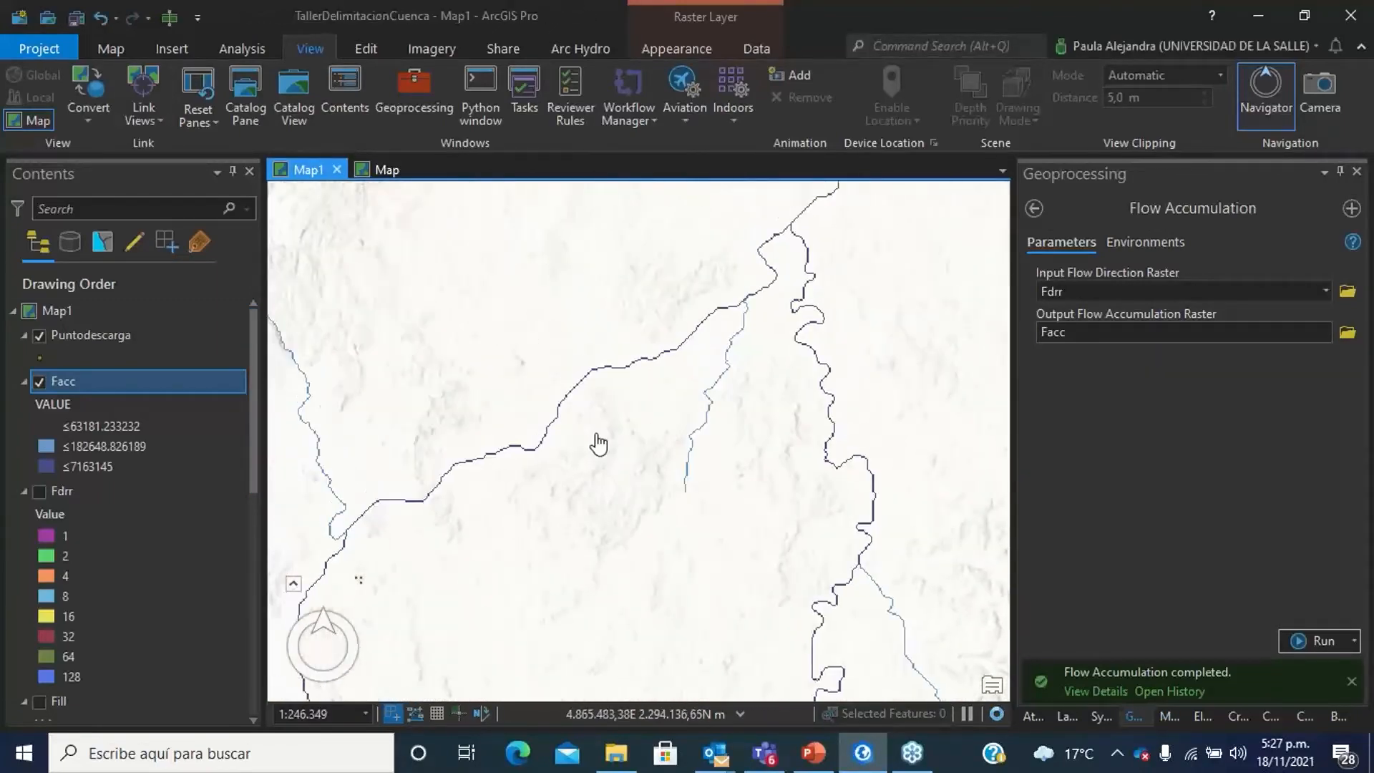
{"action": "scroll", "coordinate": [572, 429], "scroll_direction": "up", "scroll_amount": 2}
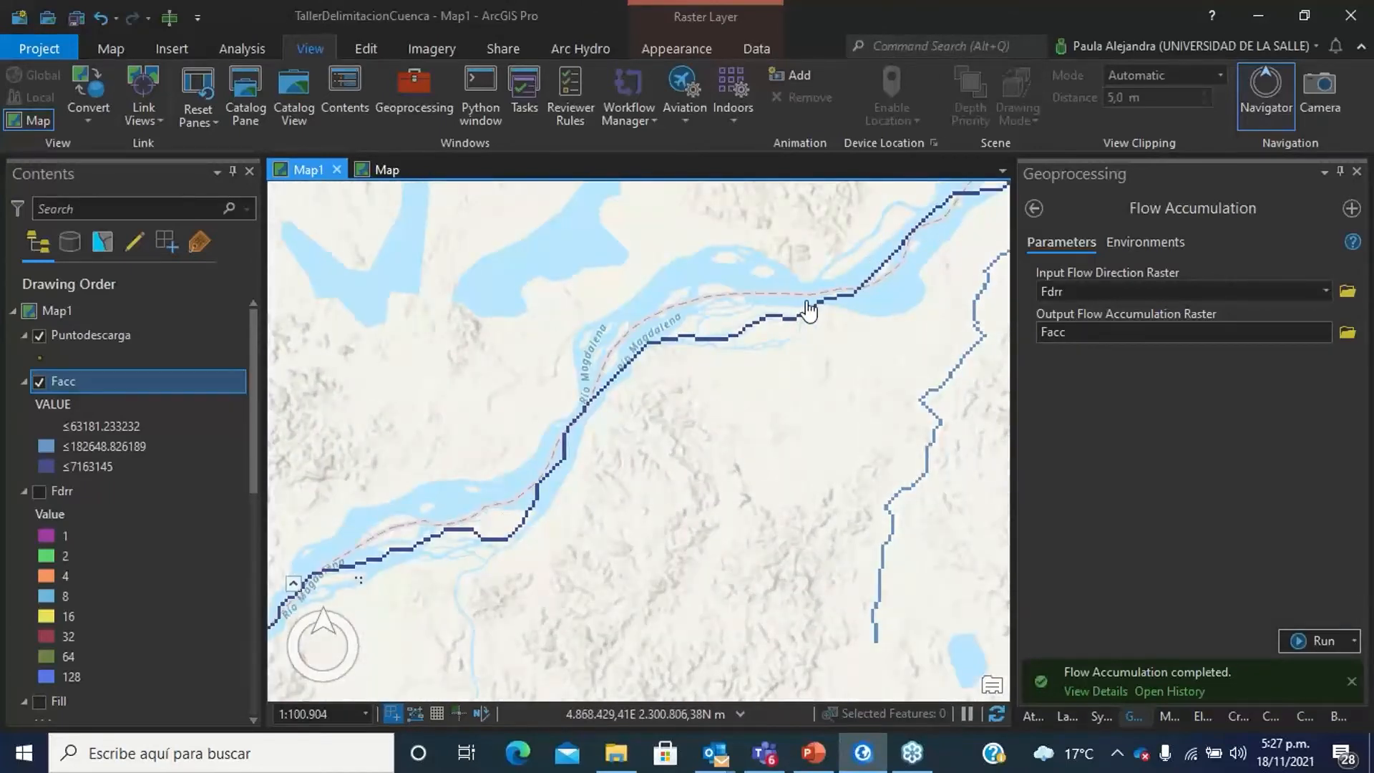
{"action": "left_click_drag", "start_coordinate": [526, 516], "coordinate": [677, 362]}
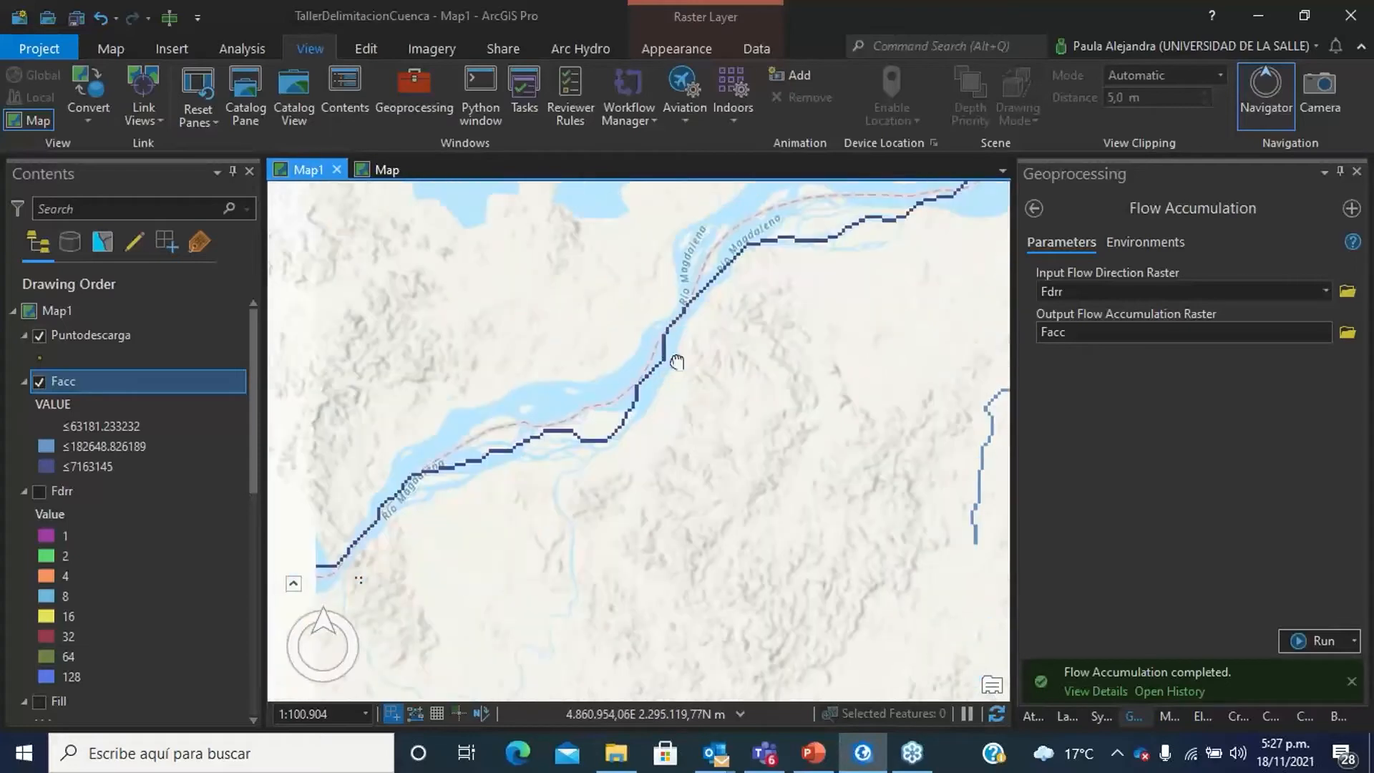
{"action": "left_click_drag", "start_coordinate": [449, 498], "coordinate": [595, 423]}
{"action": "scroll", "coordinate": [595, 422], "scroll_direction": "down", "scroll_amount": 1}
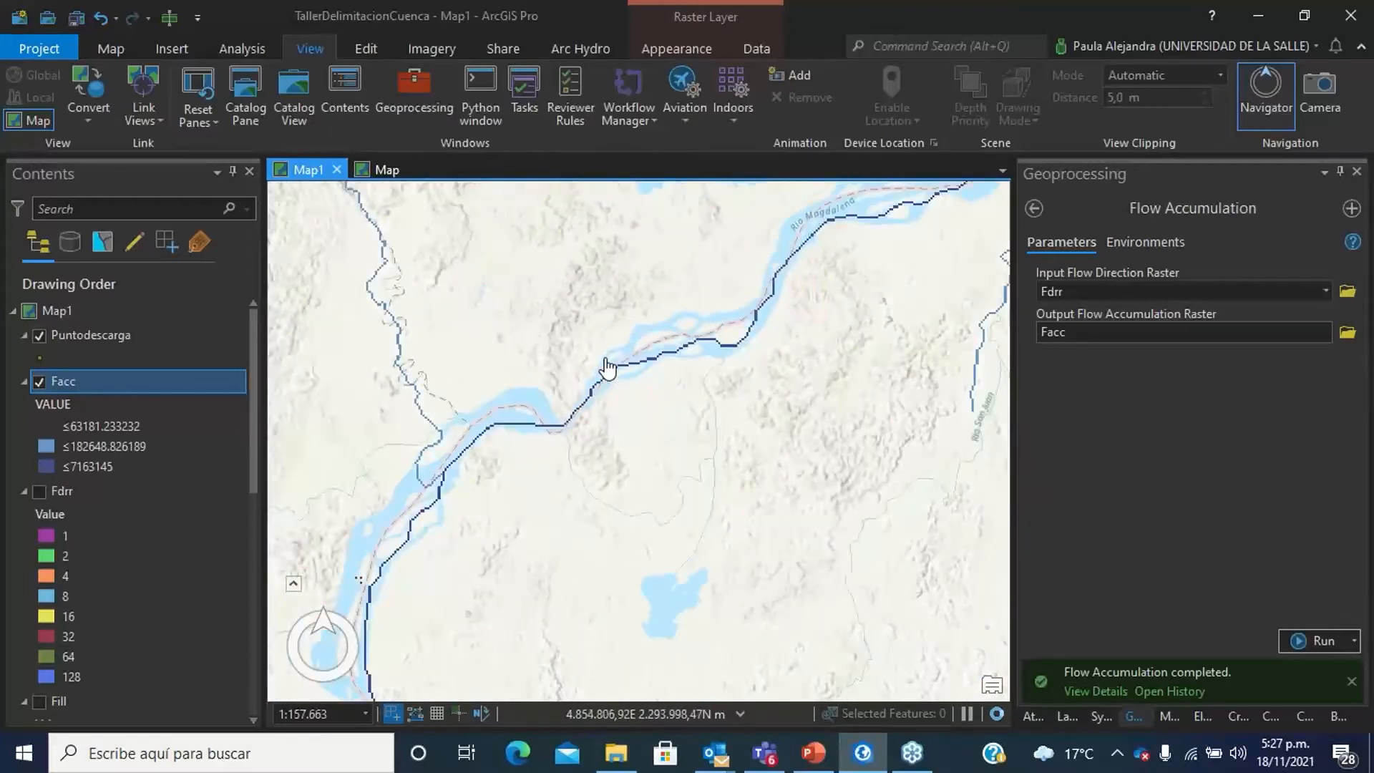
{"action": "scroll", "coordinate": [607, 369], "scroll_direction": "down", "scroll_amount": 1}
{"action": "left_click_drag", "start_coordinate": [613, 491], "coordinate": [586, 589]}
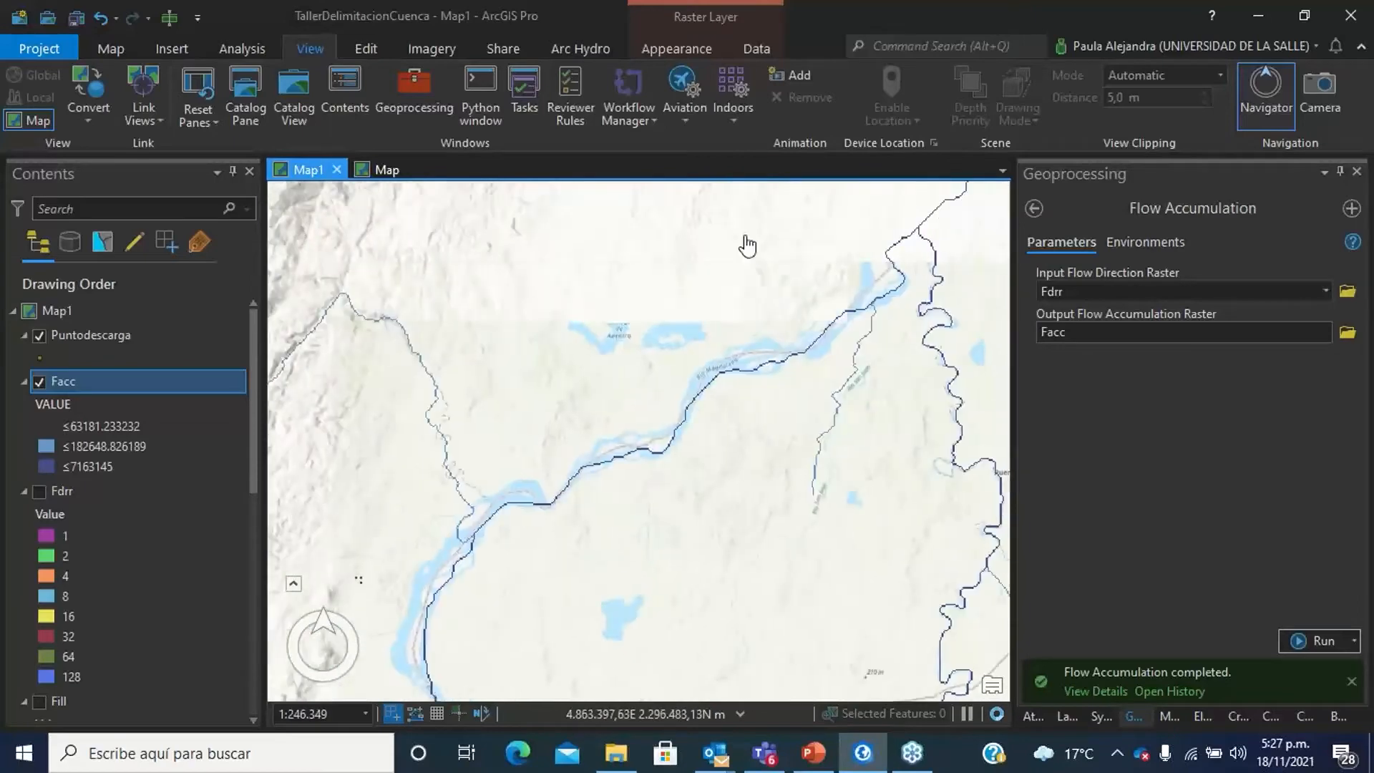
{"action": "scroll", "coordinate": [736, 429], "scroll_direction": "up", "scroll_amount": 1}
{"action": "scroll", "coordinate": [601, 430], "scroll_direction": "up", "scroll_amount": 1}
{"action": "left_click_drag", "start_coordinate": [748, 371], "coordinate": [641, 615]}
{"action": "left_click_drag", "start_coordinate": [790, 369], "coordinate": [673, 604]}
{"action": "left_click_drag", "start_coordinate": [745, 421], "coordinate": [682, 479]}
{"action": "scroll", "coordinate": [745, 380], "scroll_direction": "down", "scroll_amount": 1}
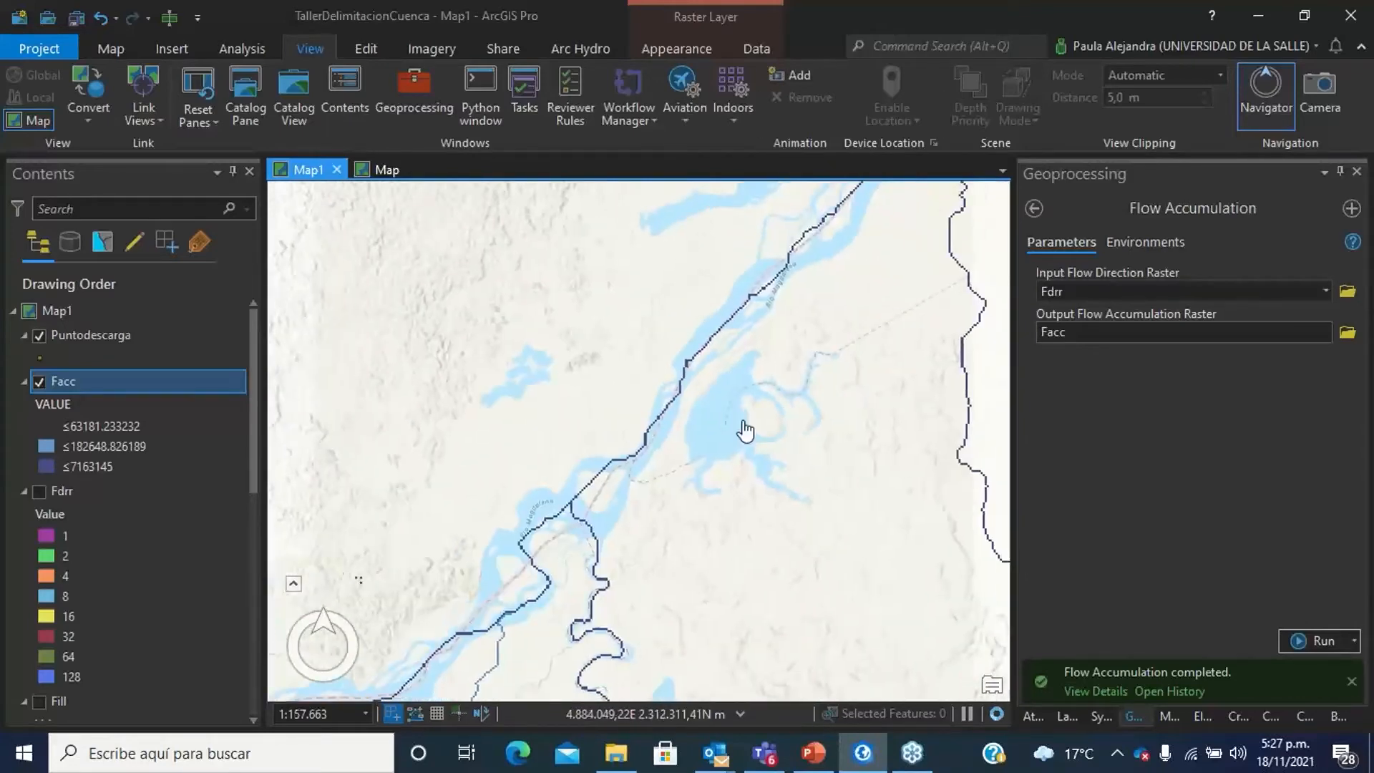
{"action": "scroll", "coordinate": [745, 429], "scroll_direction": "down", "scroll_amount": 1}
Show the Stream Definition slide in PowerPoint and return to ArcGIS Pro.
{"action": "key", "text": "alt+Tab"}
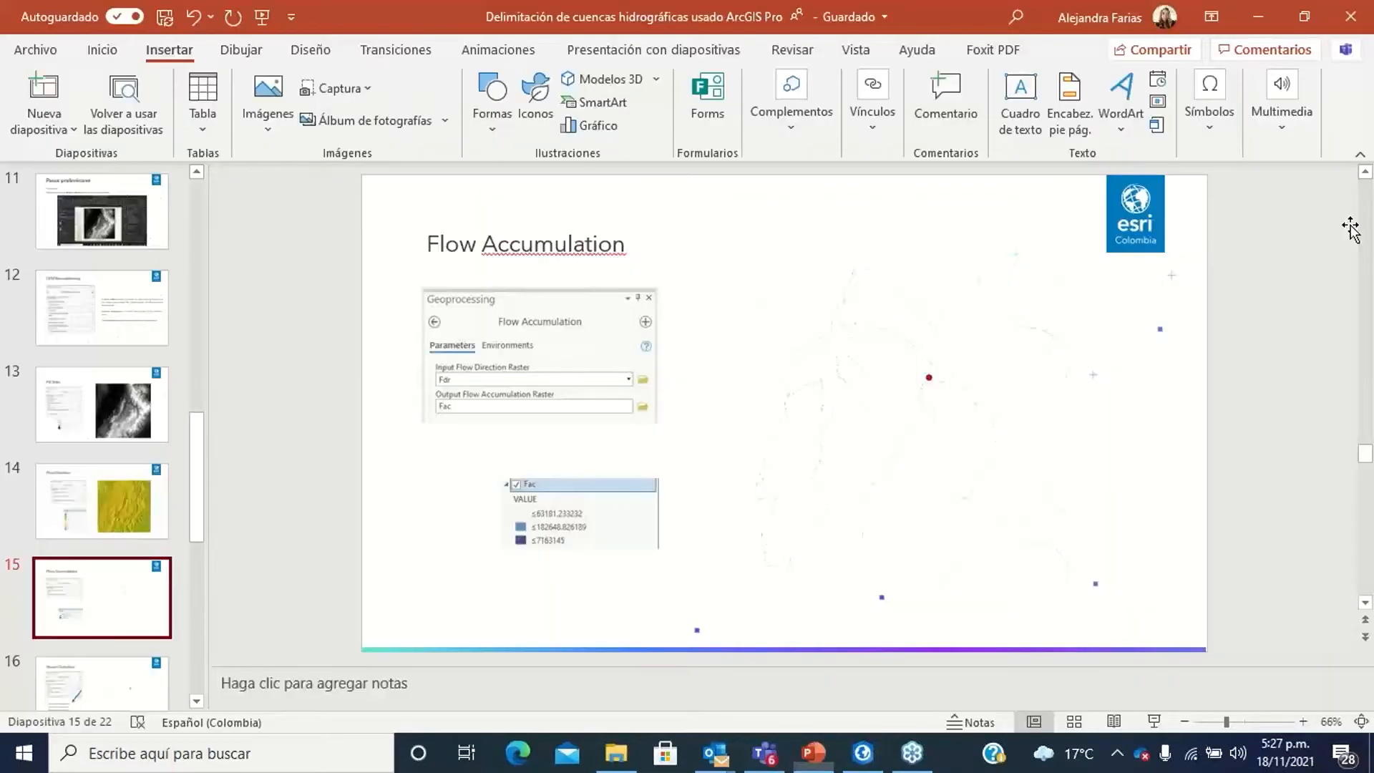
{"action": "left_click", "coordinate": [116, 668]}
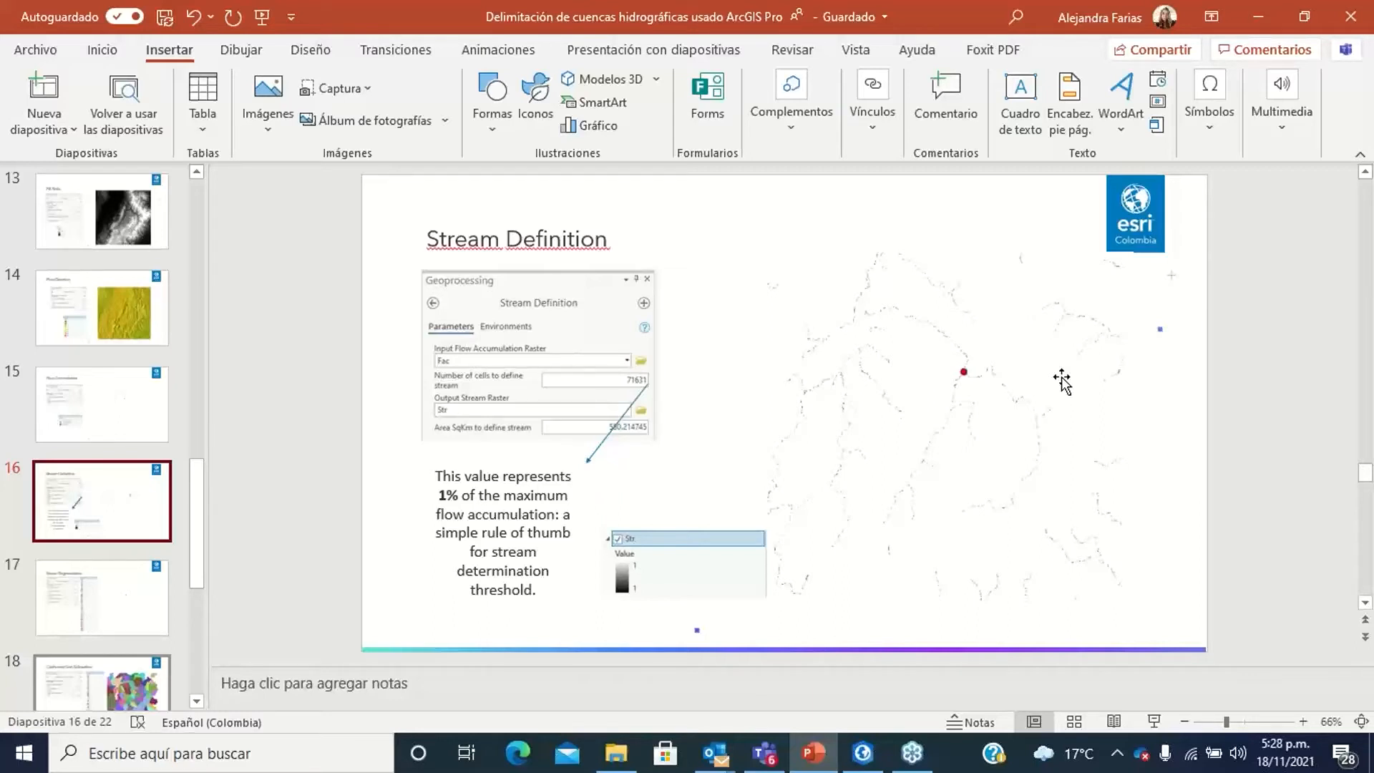
{"action": "key", "text": "alt+Tab"}
Find and open the Stream Definition tool and choose Facc as the input flow accumulation raster.
{"action": "left_click", "coordinate": [1033, 208]}
{"action": "key", "text": "ctrl+a"}
{"action": "key", "text": "BackSpace"}
{"action": "type", "text": "str"}
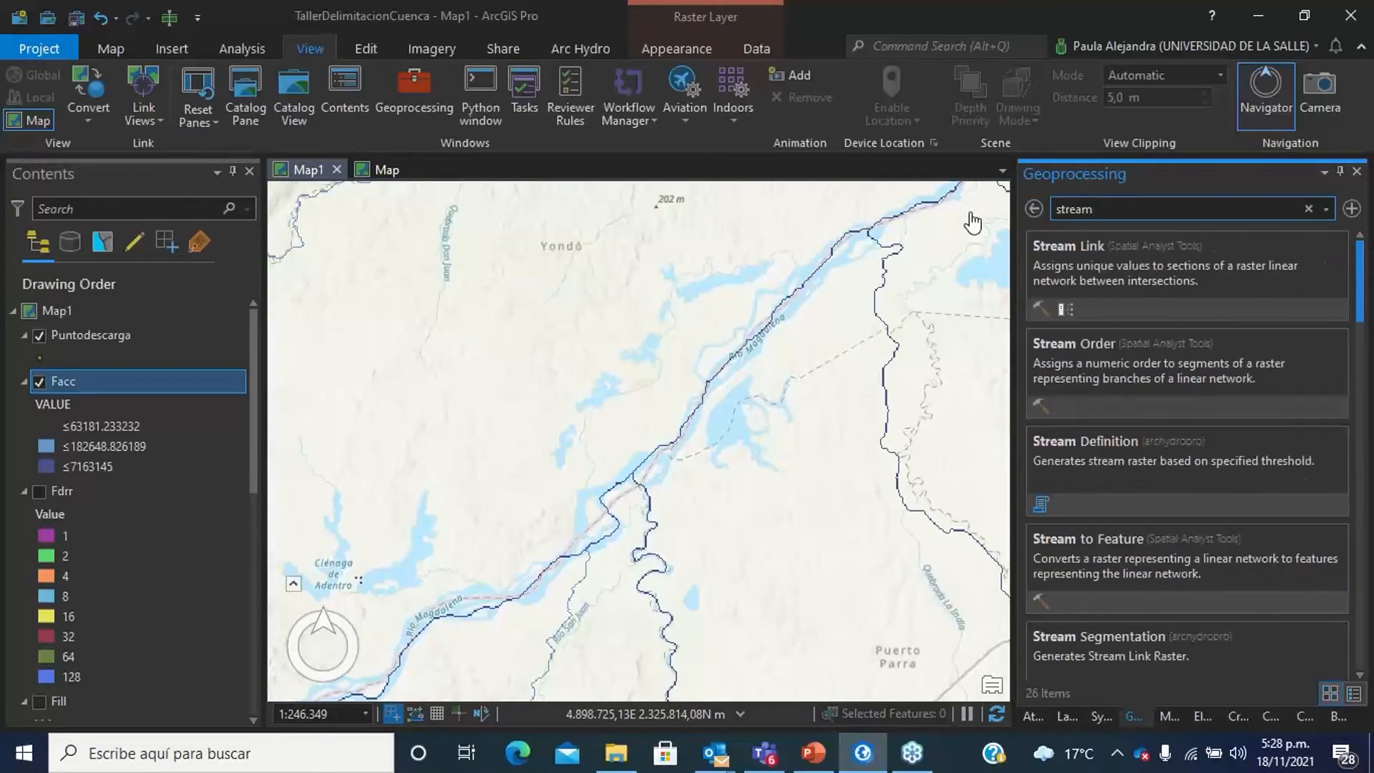
{"action": "type", "text": "eam defini"}
{"action": "left_click", "coordinate": [1076, 256]}
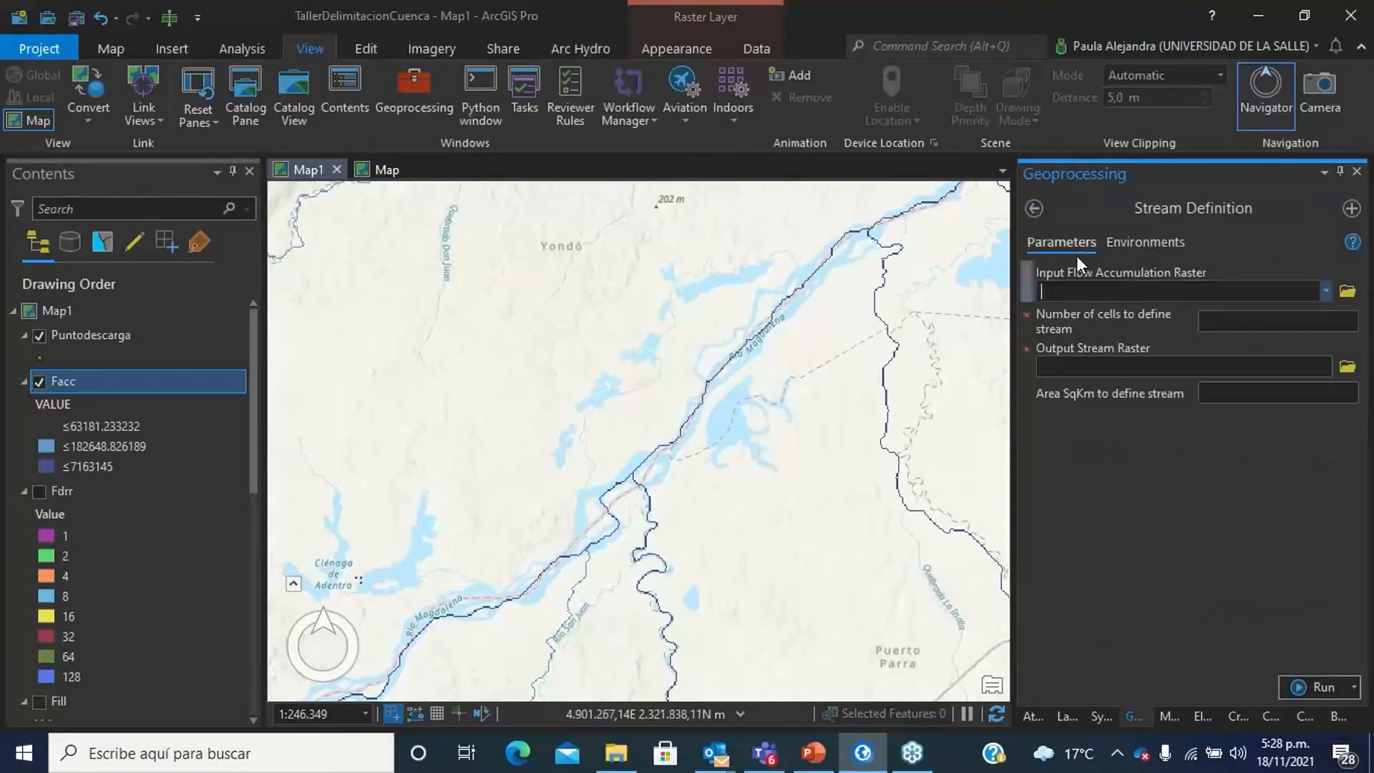
{"action": "left_click", "coordinate": [1325, 292]}
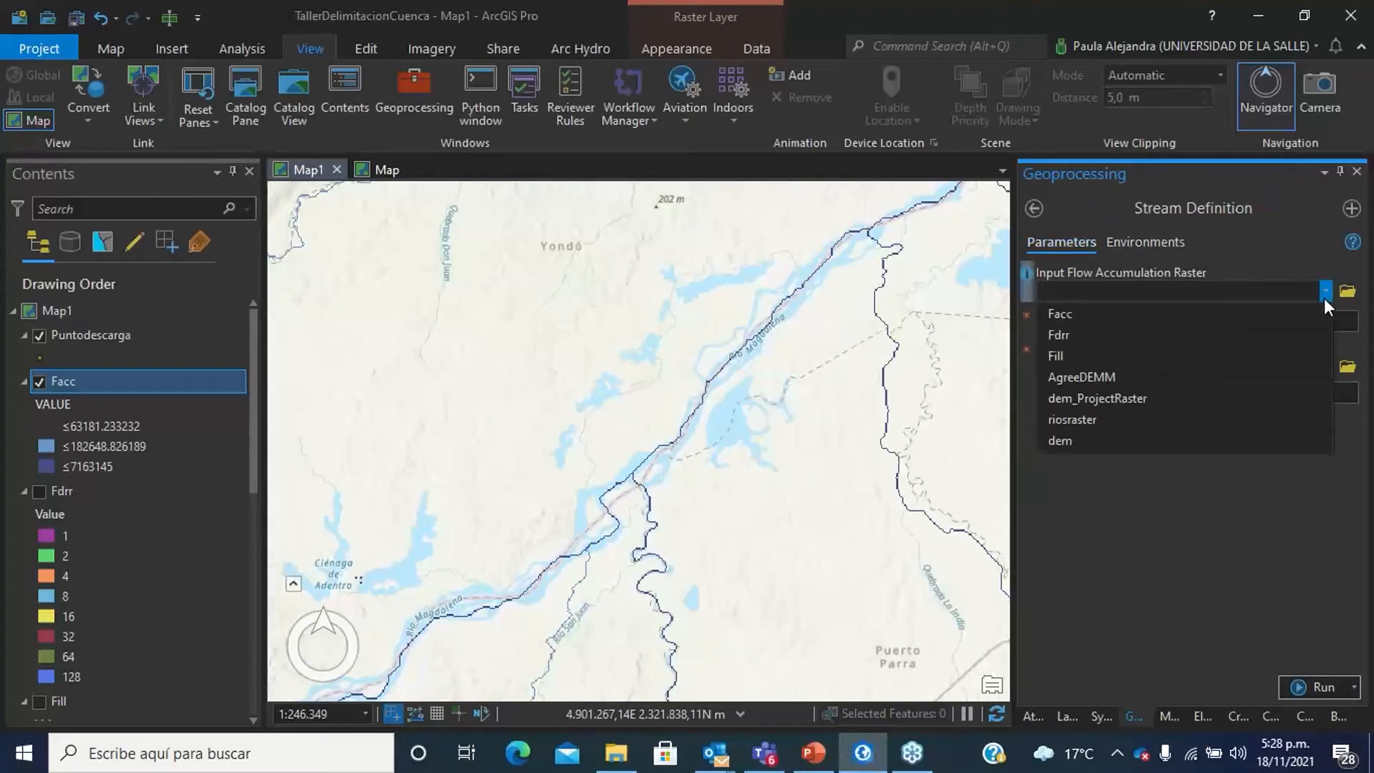
{"action": "left_click", "coordinate": [1270, 320]}
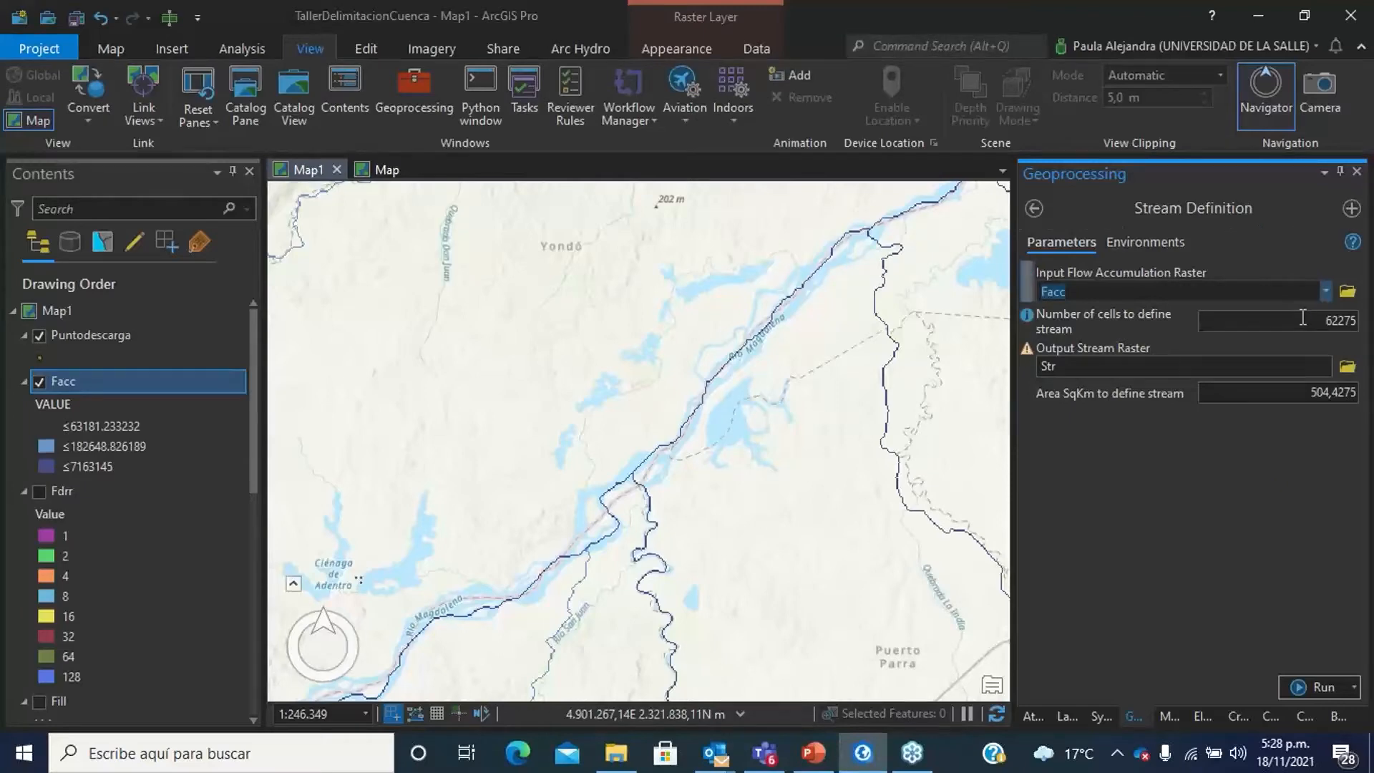
{"action": "left_click", "coordinate": [1222, 367]}
{"action": "left_click", "coordinate": [1214, 445]}
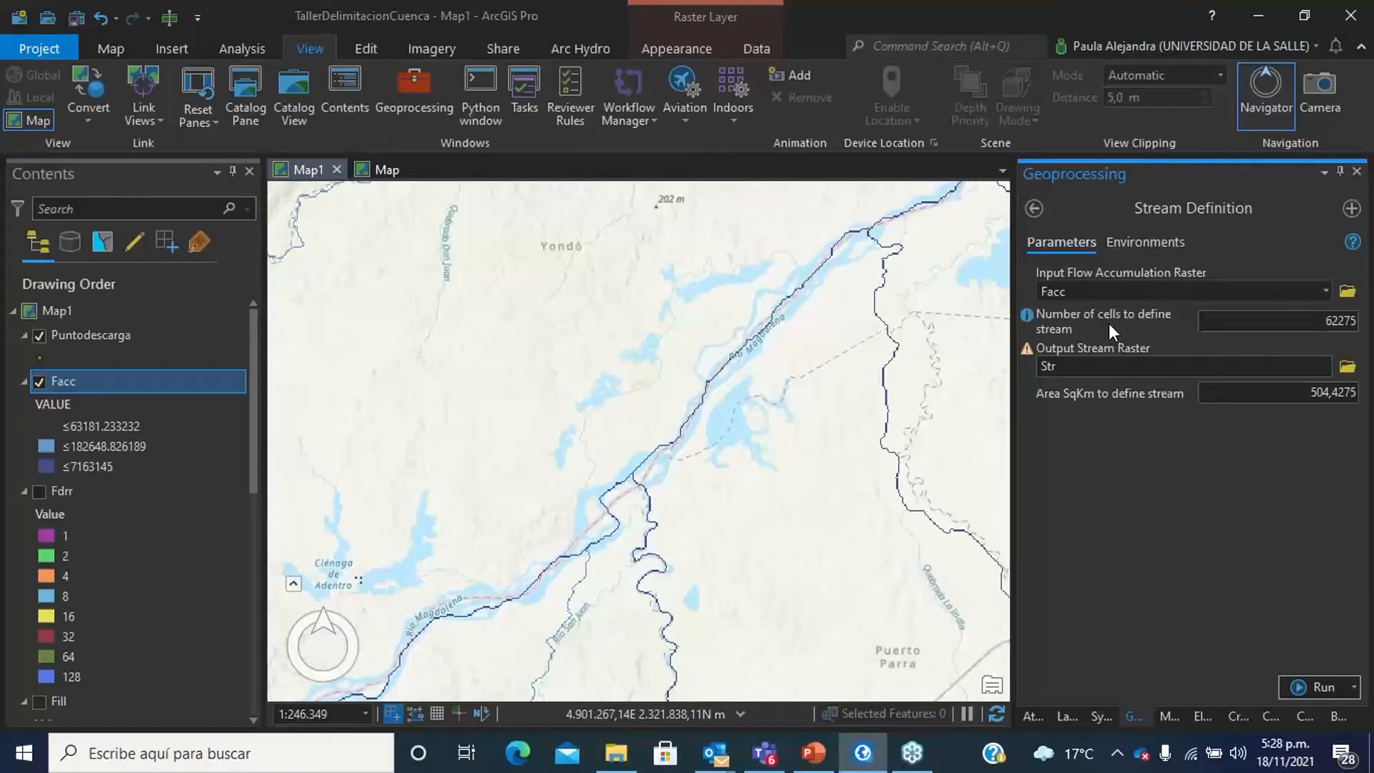
Check the 1% threshold rule on the PowerPoint slide and set the number of cells to define a stream to 71631.
{"action": "left_click", "coordinate": [1262, 318]}
{"action": "key", "text": "alt+Tab"}
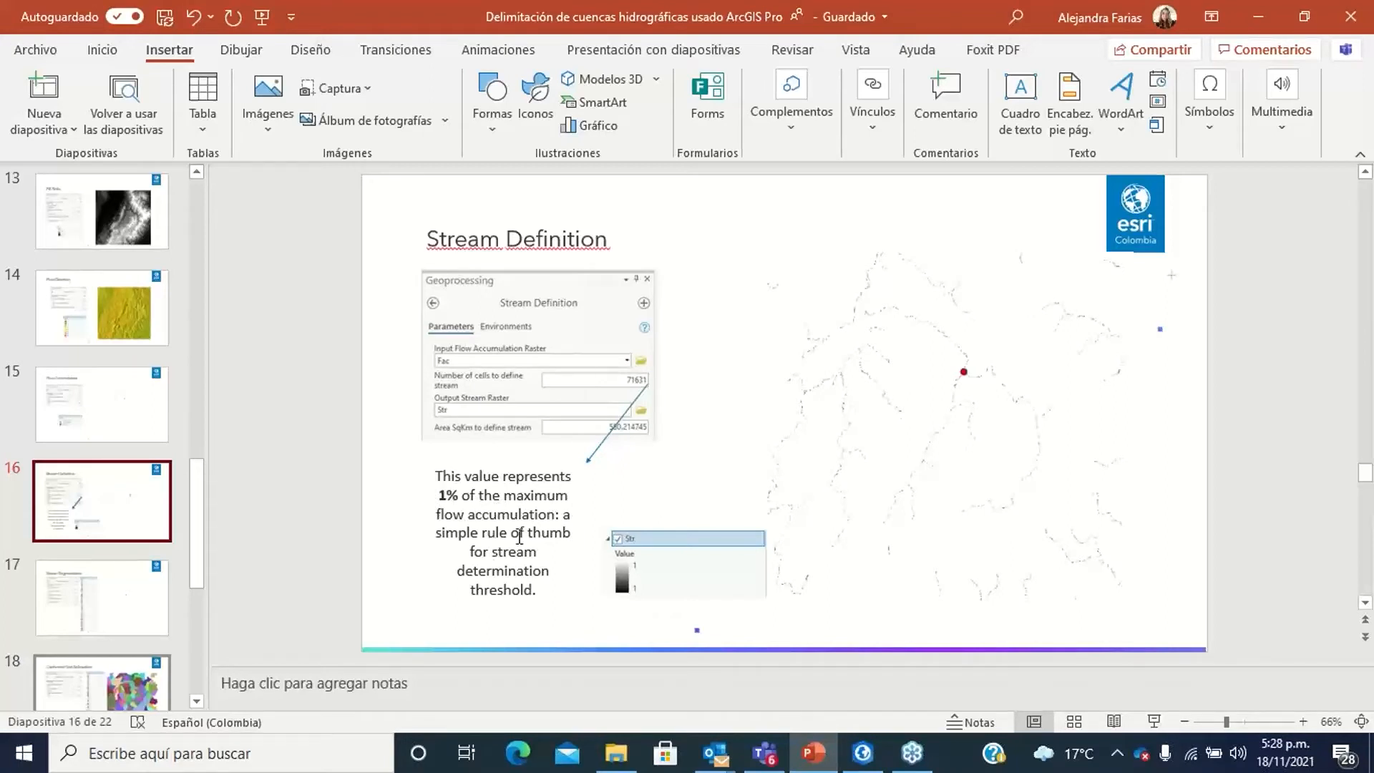
{"action": "key", "text": "alt+Tab"}
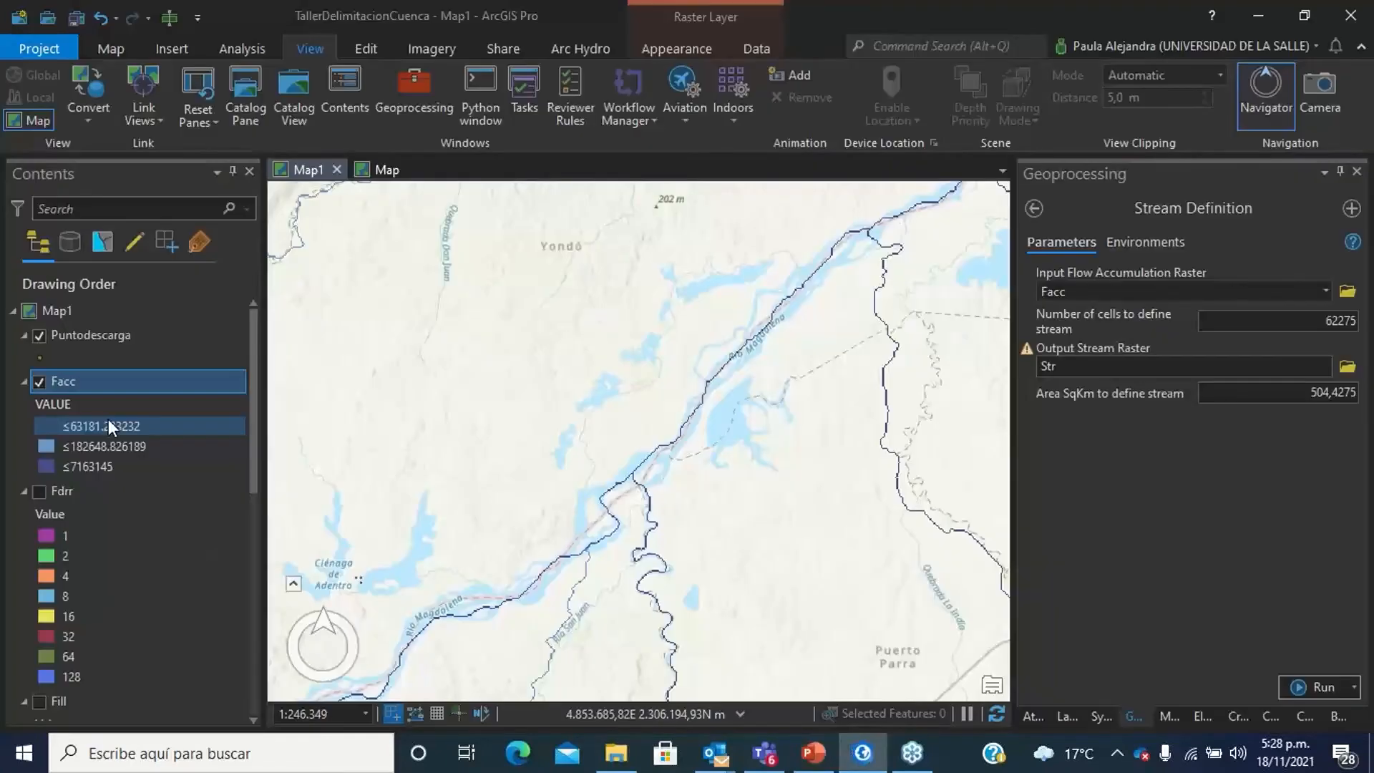
{"action": "left_click", "coordinate": [124, 467]}
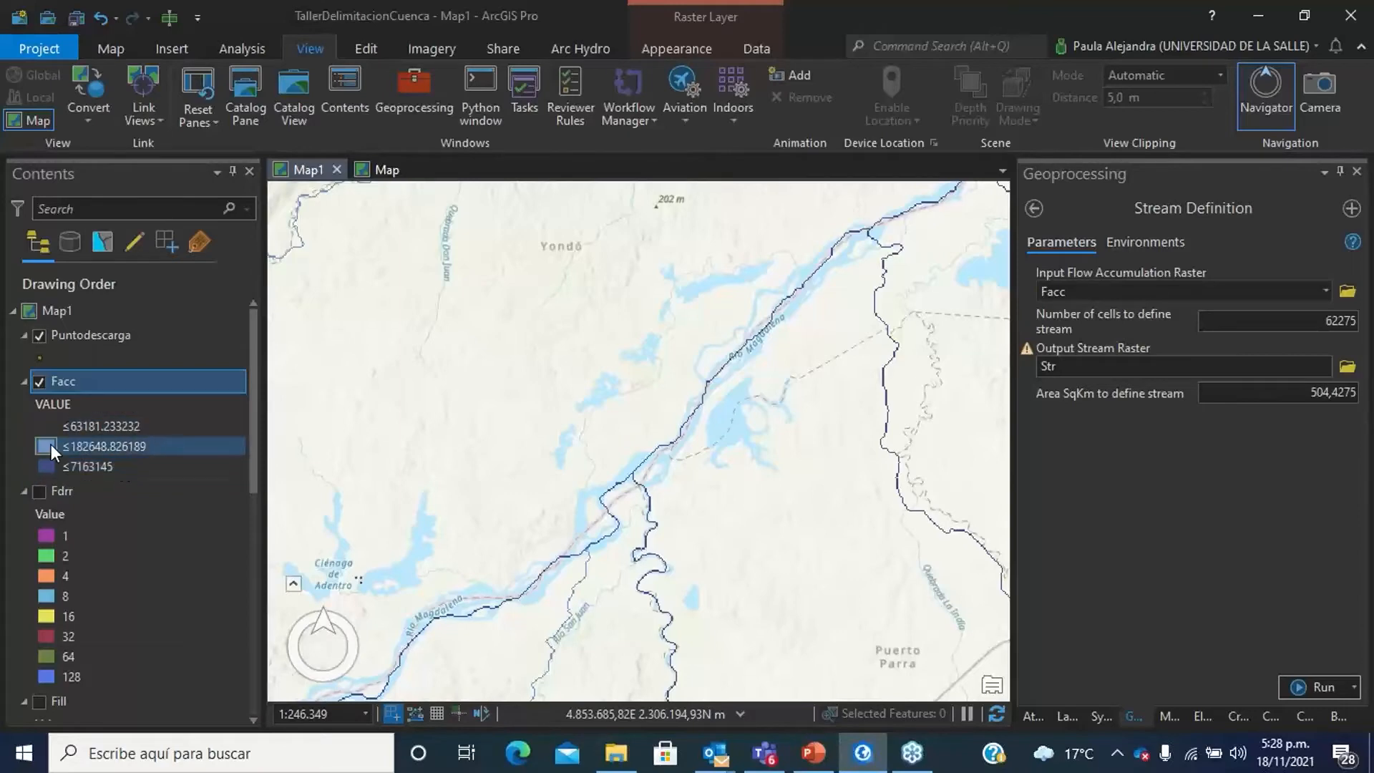
{"action": "key", "text": "alt+Tab"}
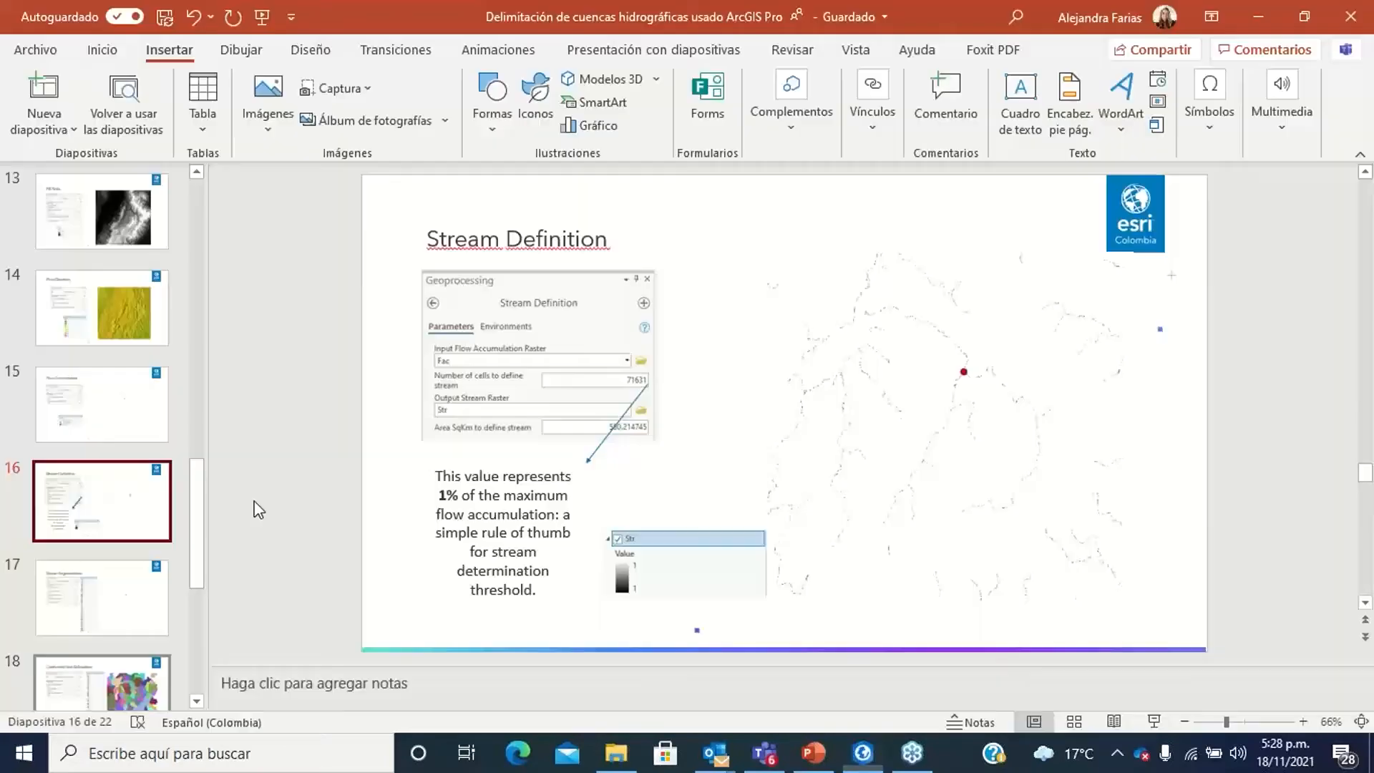
{"action": "key", "text": "alt+Tab"}
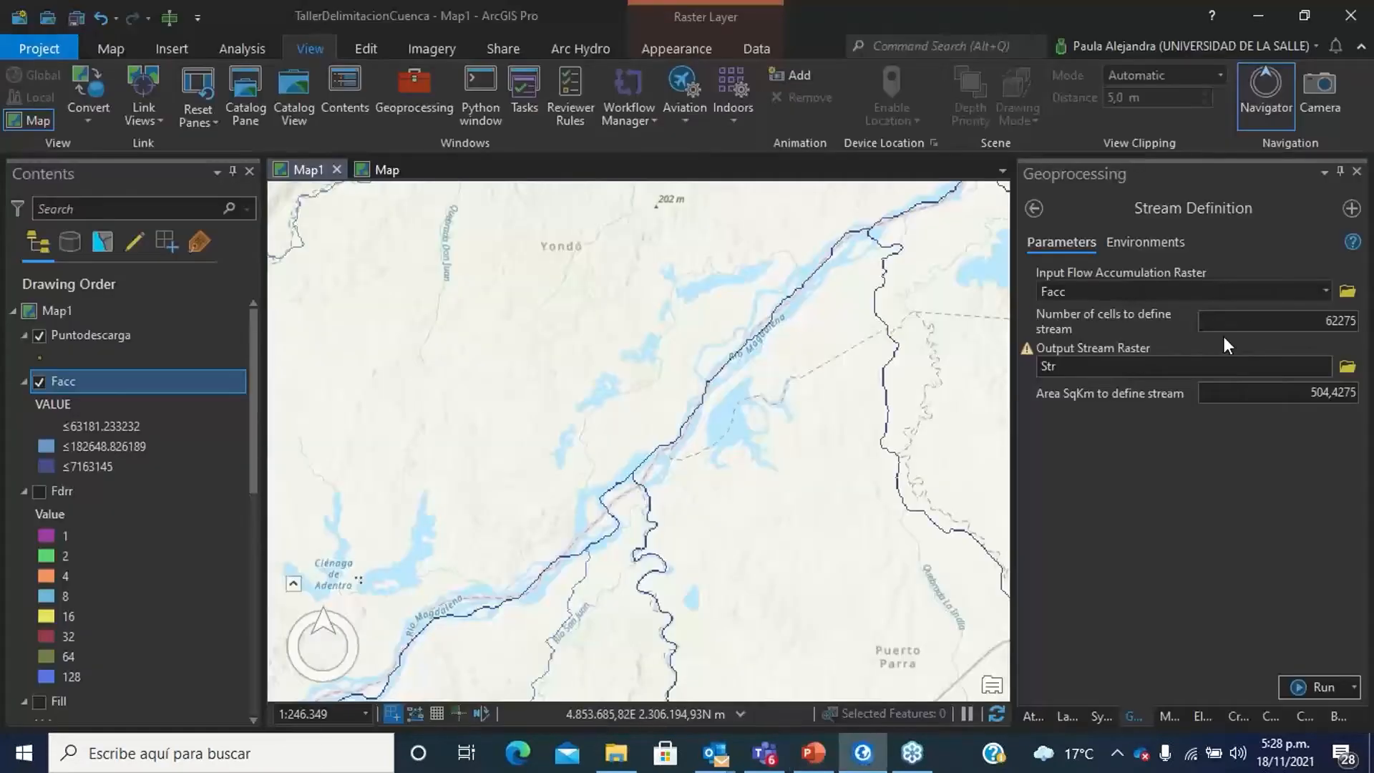
{"action": "type", "text": "71631"}
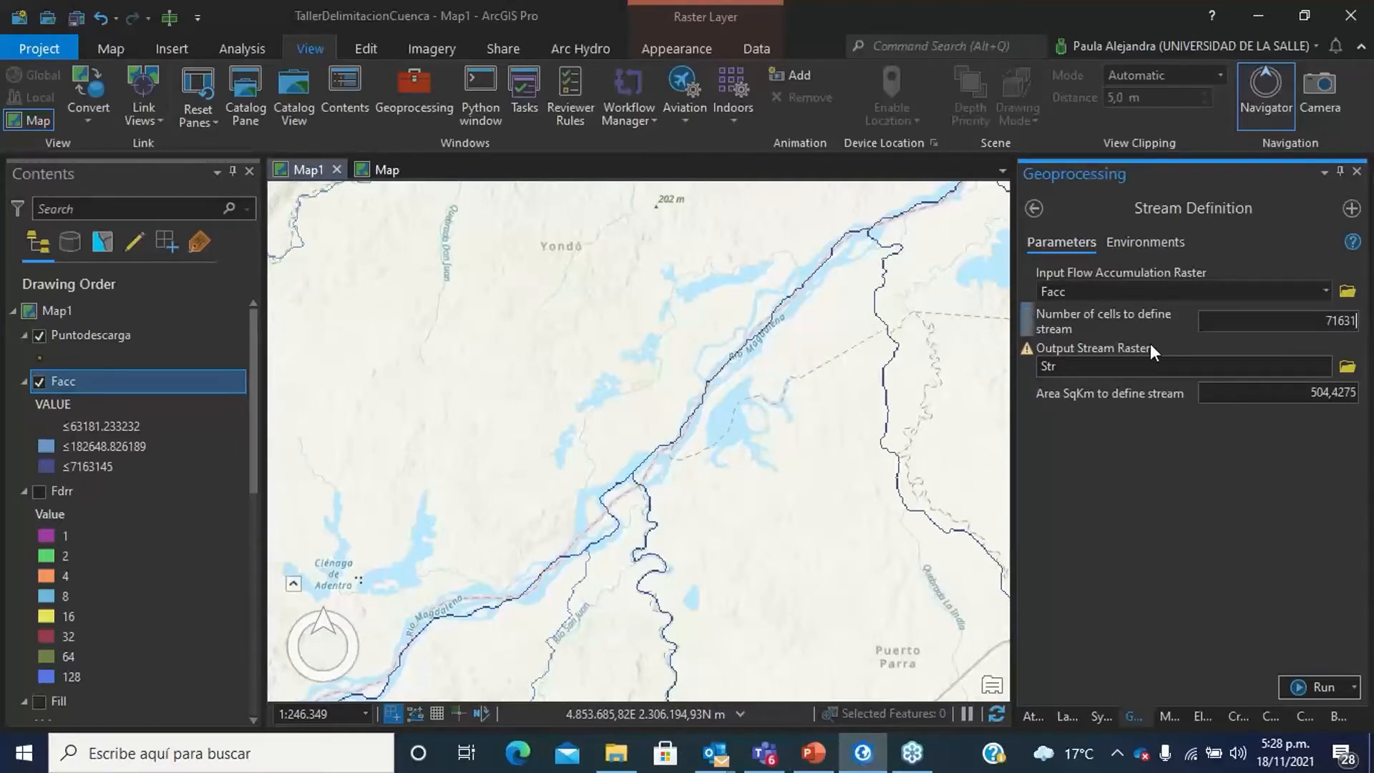
Name the output stream raster Strr and run Stream Definition.
{"action": "left_click", "coordinate": [1171, 366]}
{"action": "type", "text": "c"}
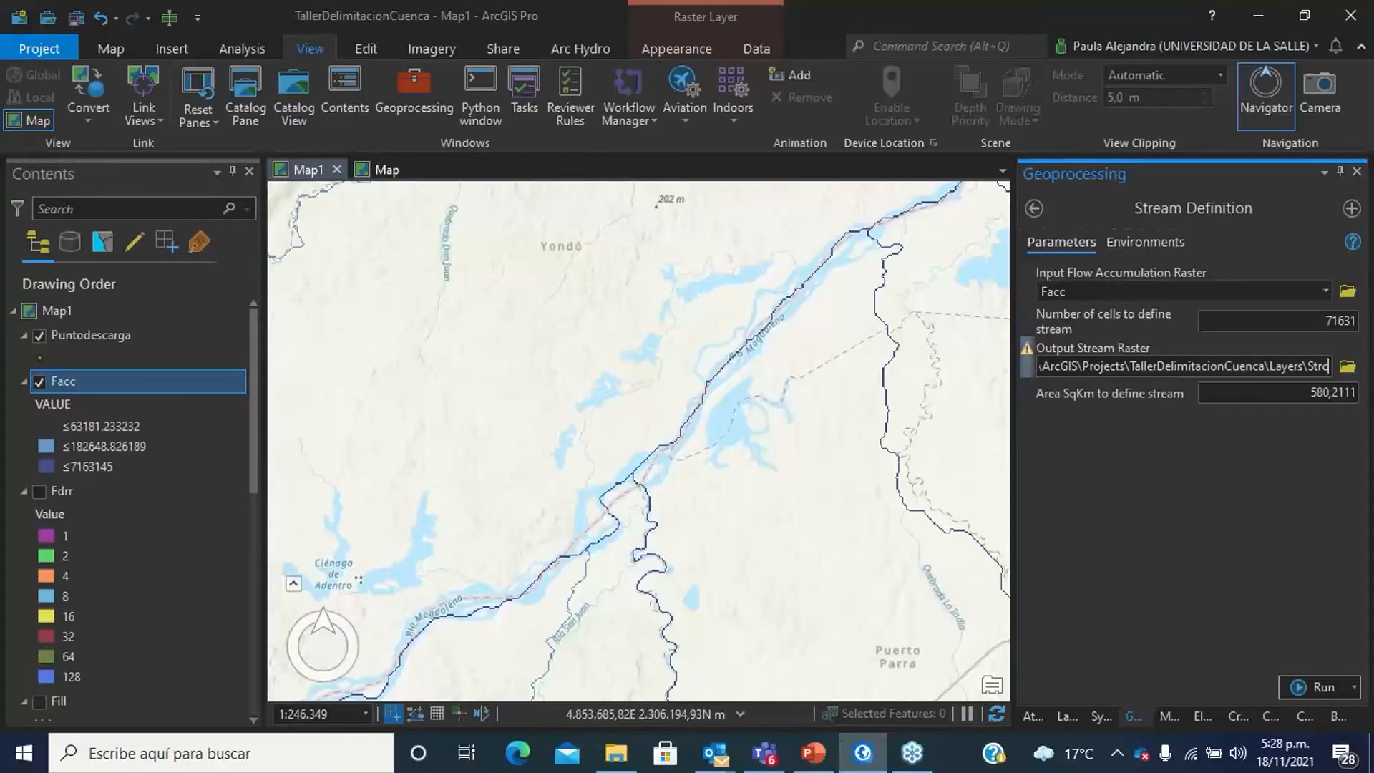
{"action": "key", "text": "BackSpace"}
{"action": "type", "text": "rr"}
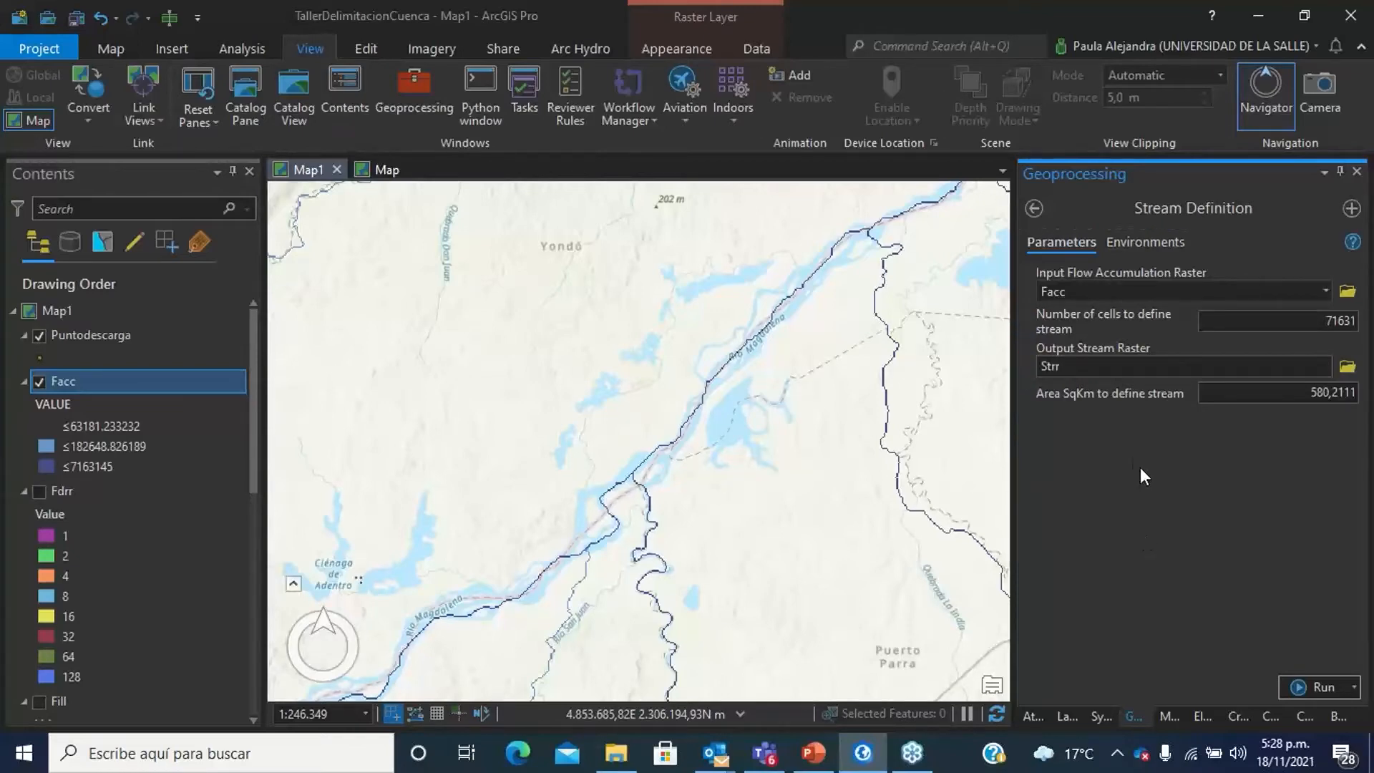
{"action": "left_click", "coordinate": [1320, 689]}
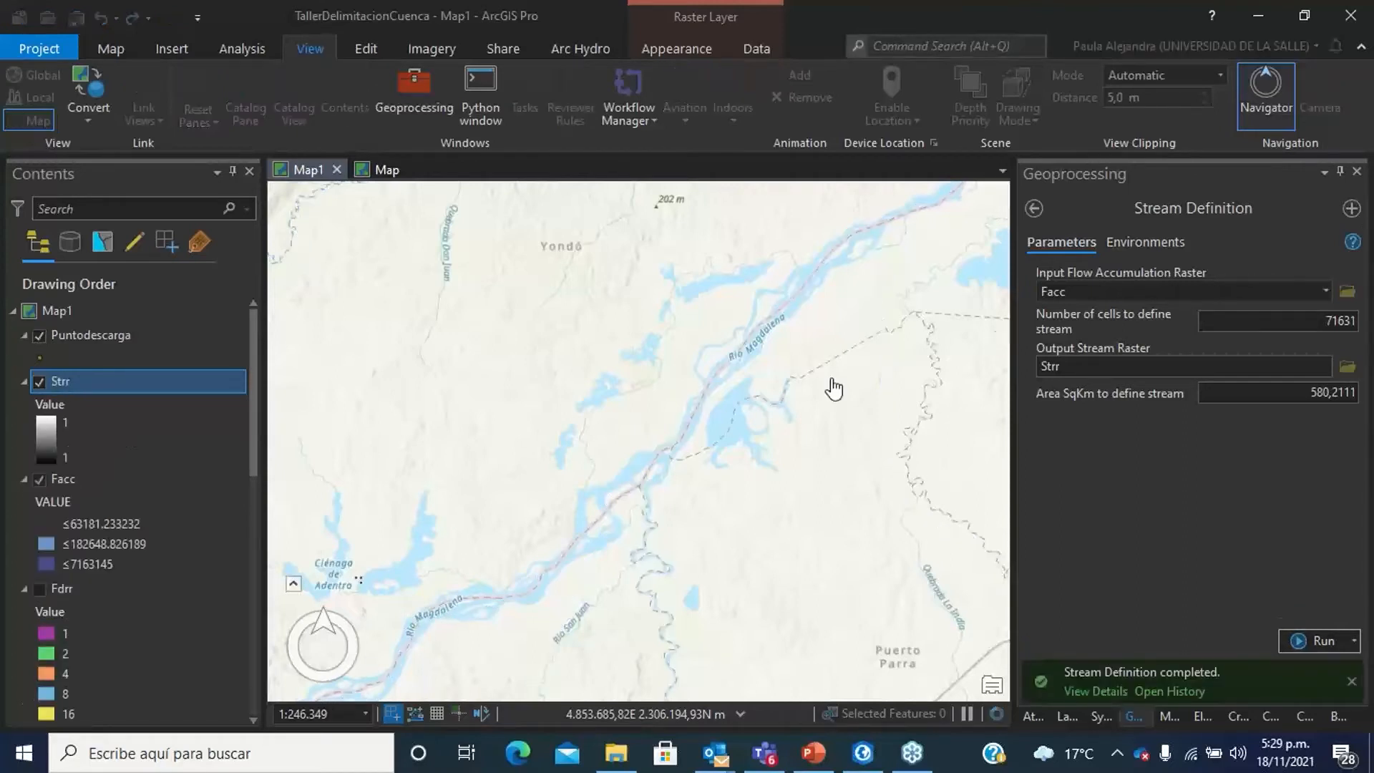
Inspect the Strr streams around Puerto Parra, show the Stream Segmentation slide in PowerPoint, and return to ArcGIS Pro.
{"action": "left_click_drag", "start_coordinate": [656, 460], "coordinate": [609, 369]}
{"action": "left_click_drag", "start_coordinate": [660, 437], "coordinate": [595, 375]}
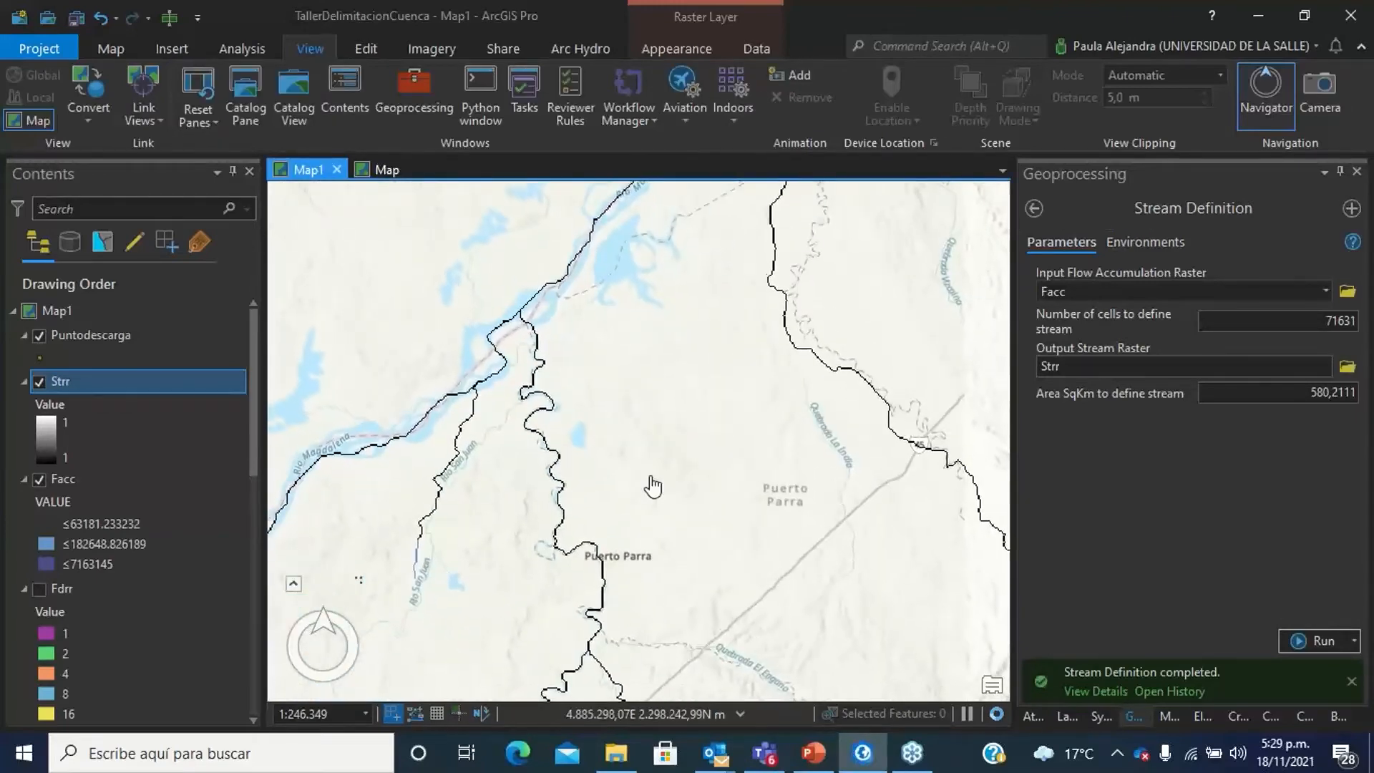
{"action": "left_click", "coordinate": [814, 752]}
{"action": "left_click", "coordinate": [139, 623]}
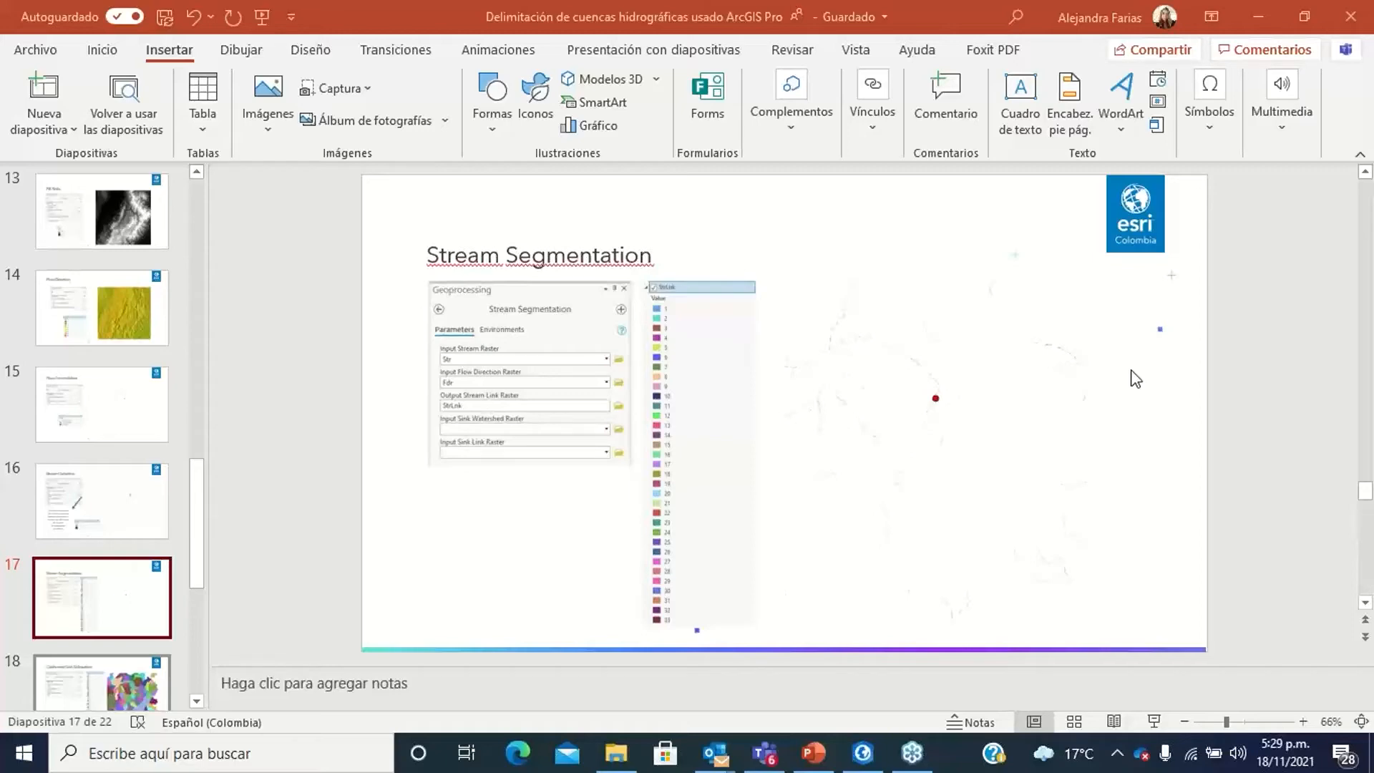
{"action": "left_click", "coordinate": [864, 753]}
Search the geoprocessing tools for stream segmentation and open the Arc Hydro Stream Segmentation tool.
{"action": "left_click", "coordinate": [1034, 208]}
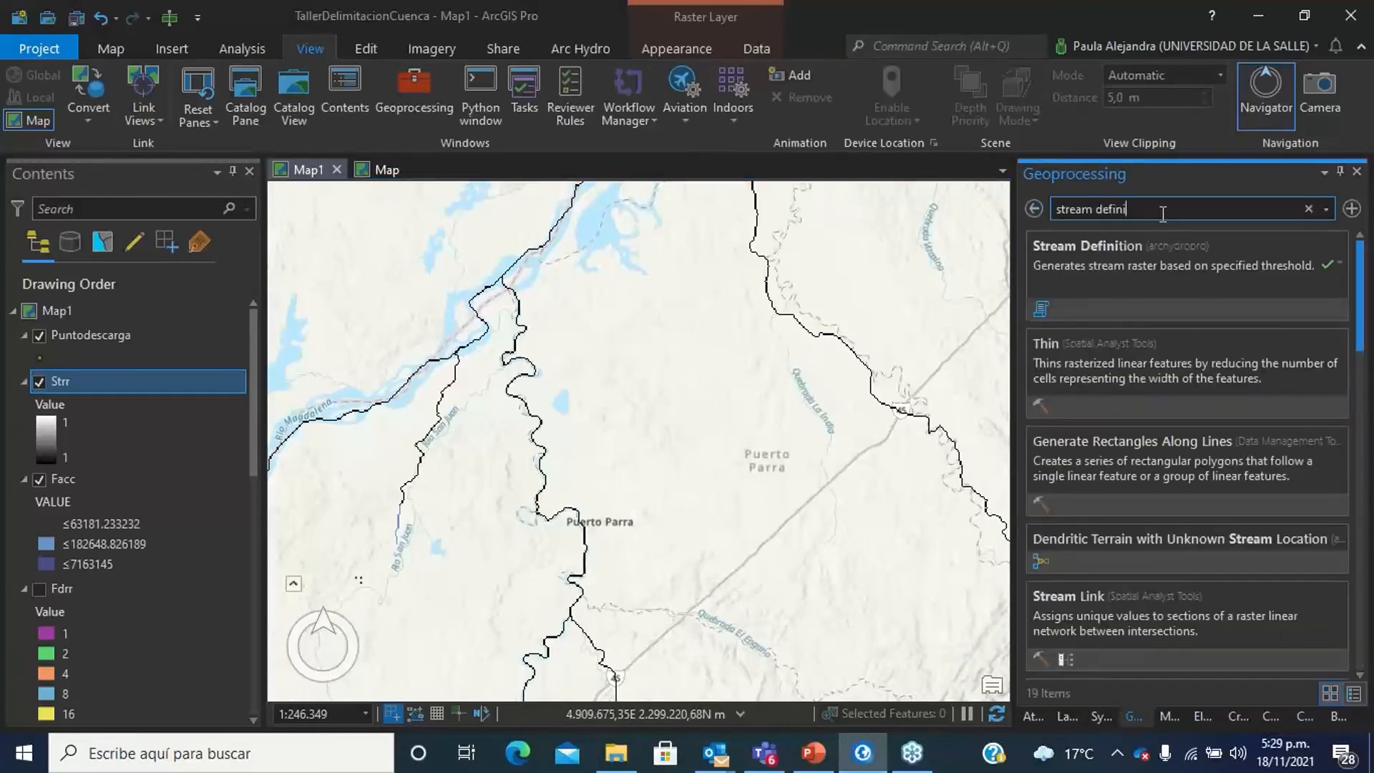
{"action": "key", "text": "BackSpace"}
{"action": "key", "text": "BackSpace"}
{"action": "key", "text": "BackSpace"}
{"action": "key", "text": "BackSpace"}
{"action": "key", "text": "BackSpace"}
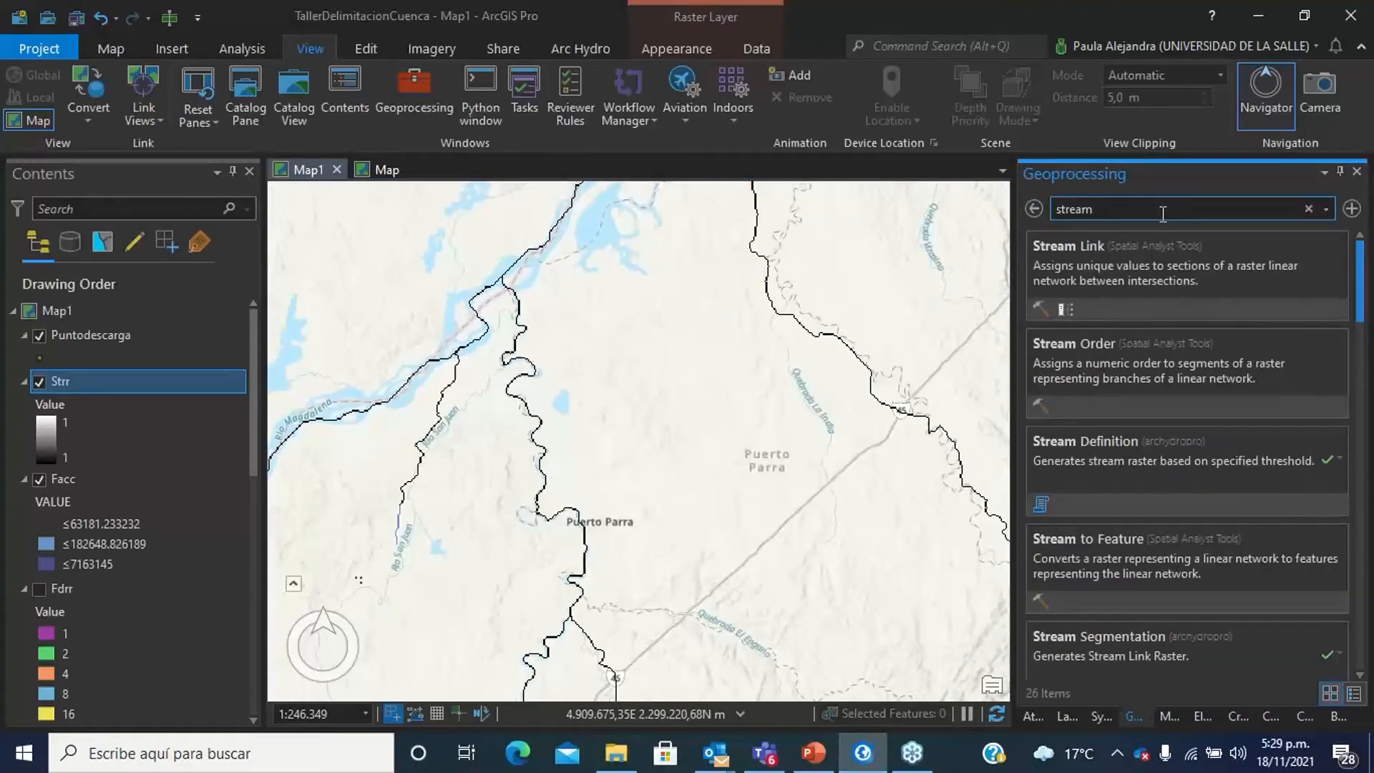
{"action": "type", "text": "segme"}
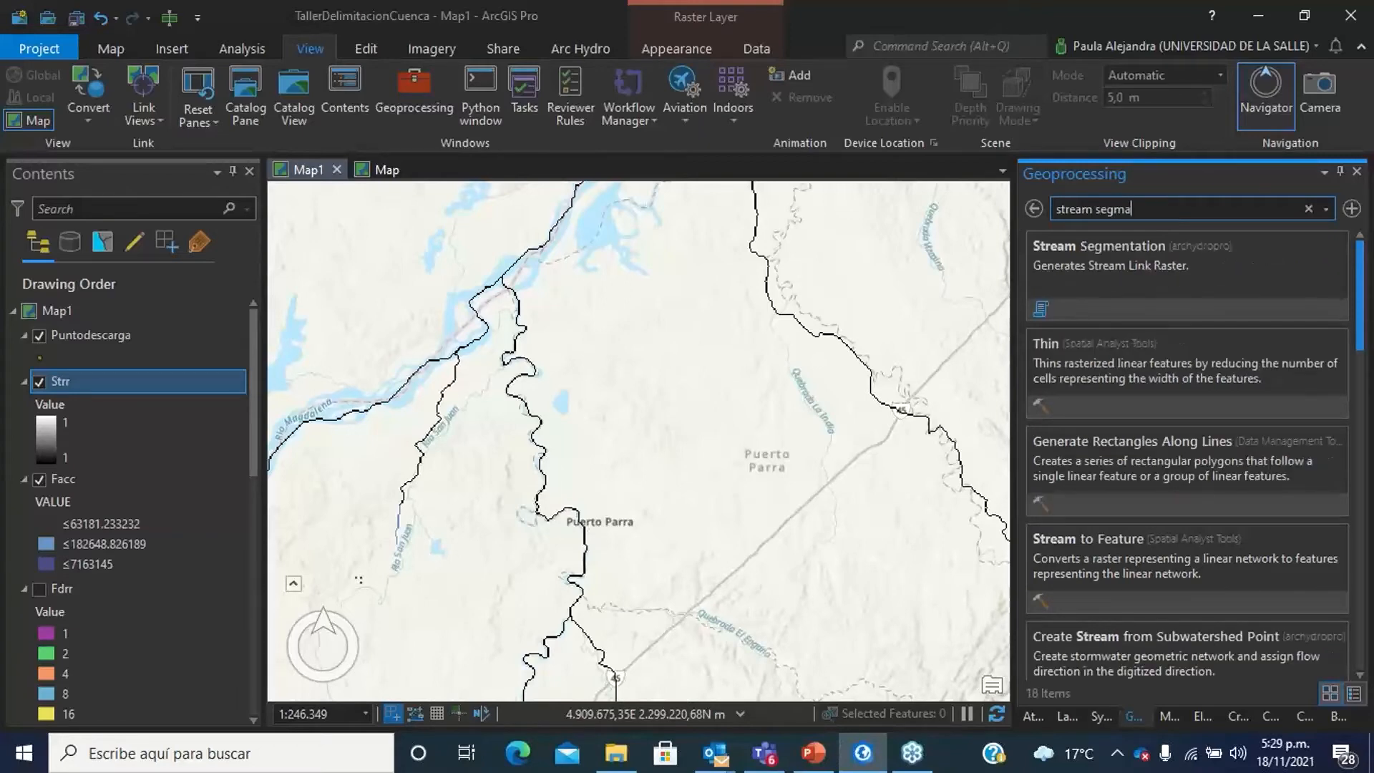
{"action": "left_click", "coordinate": [1154, 245]}
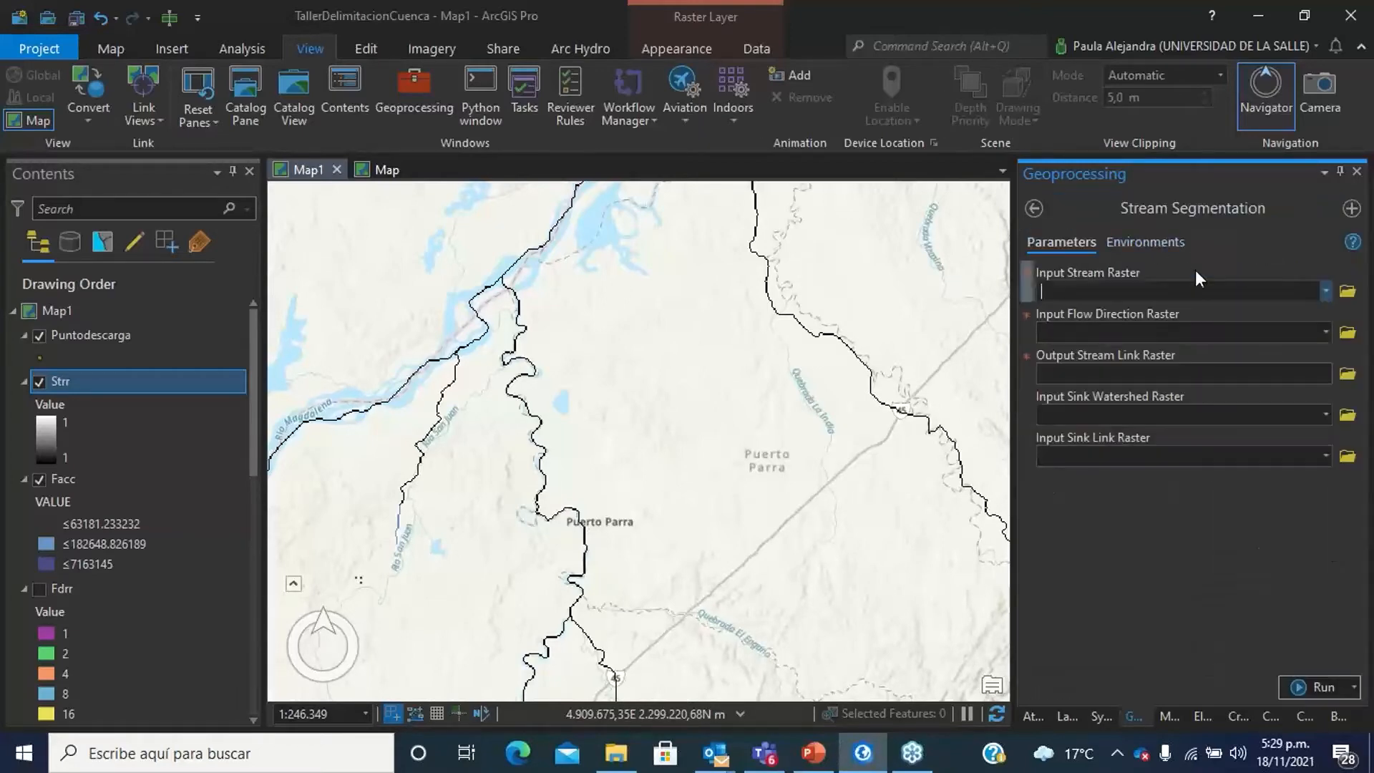
Run Stream Segmentation with Strr as the stream raster, Fdrr as the flow direction raster and StrLnkk as the output stream link raster.
{"action": "left_click", "coordinate": [1325, 291]}
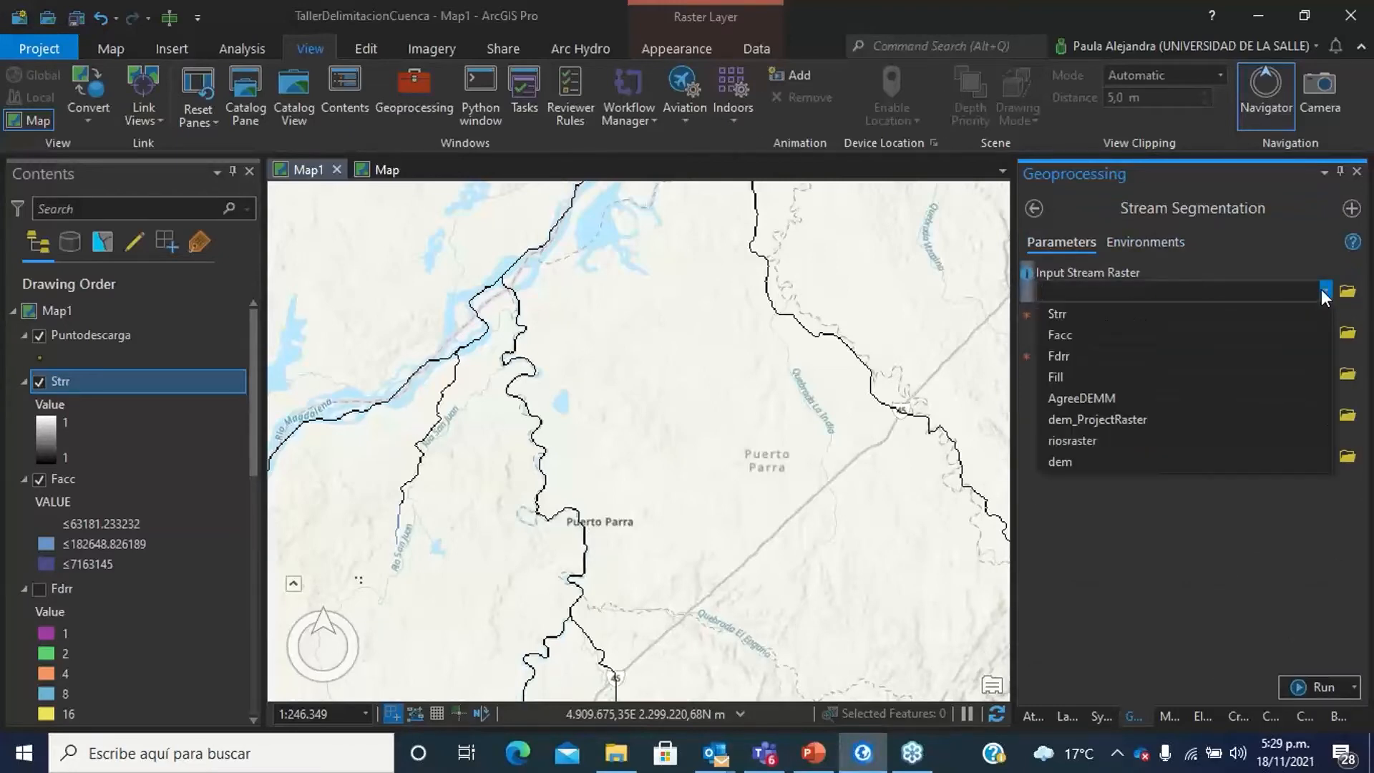
{"action": "left_click", "coordinate": [1235, 314]}
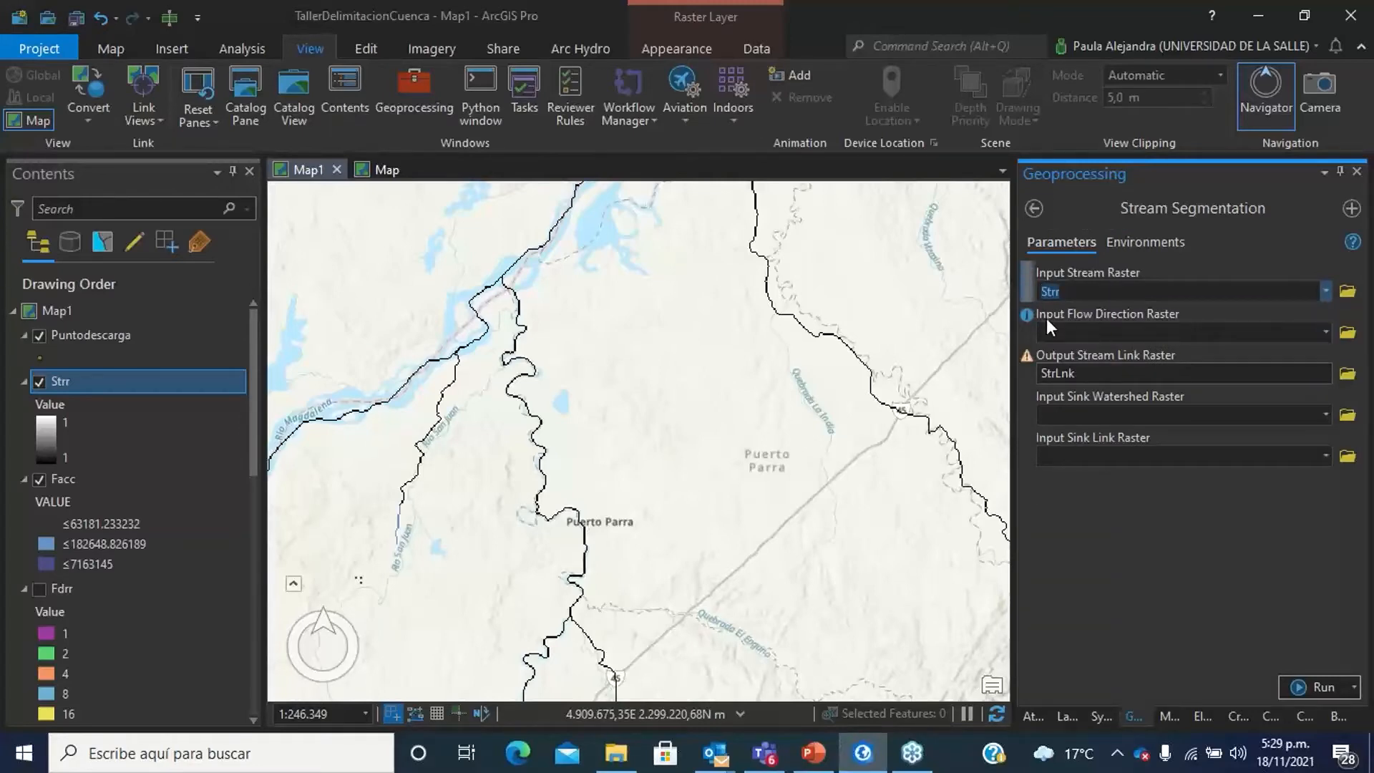
{"action": "mouse_move", "coordinate": [1029, 314]}
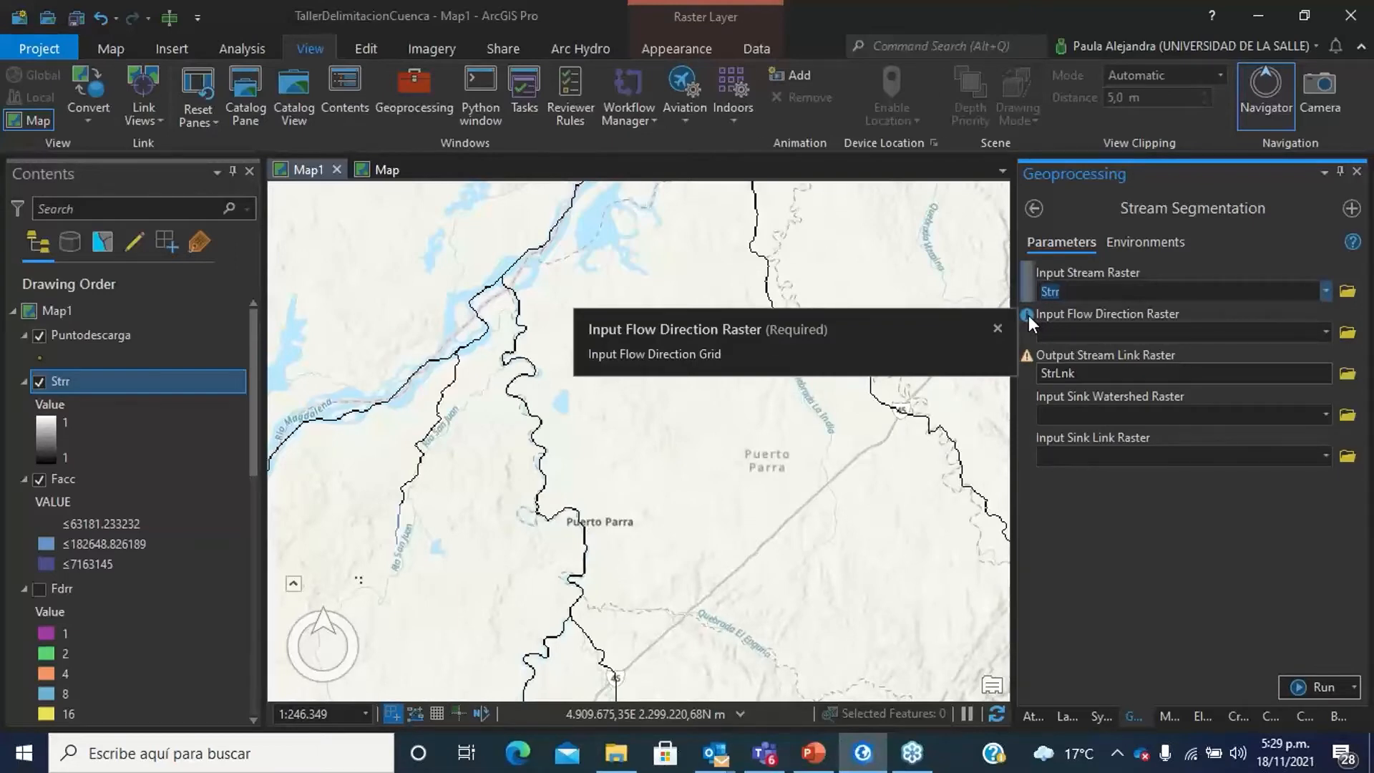
{"action": "left_click", "coordinate": [1326, 332]}
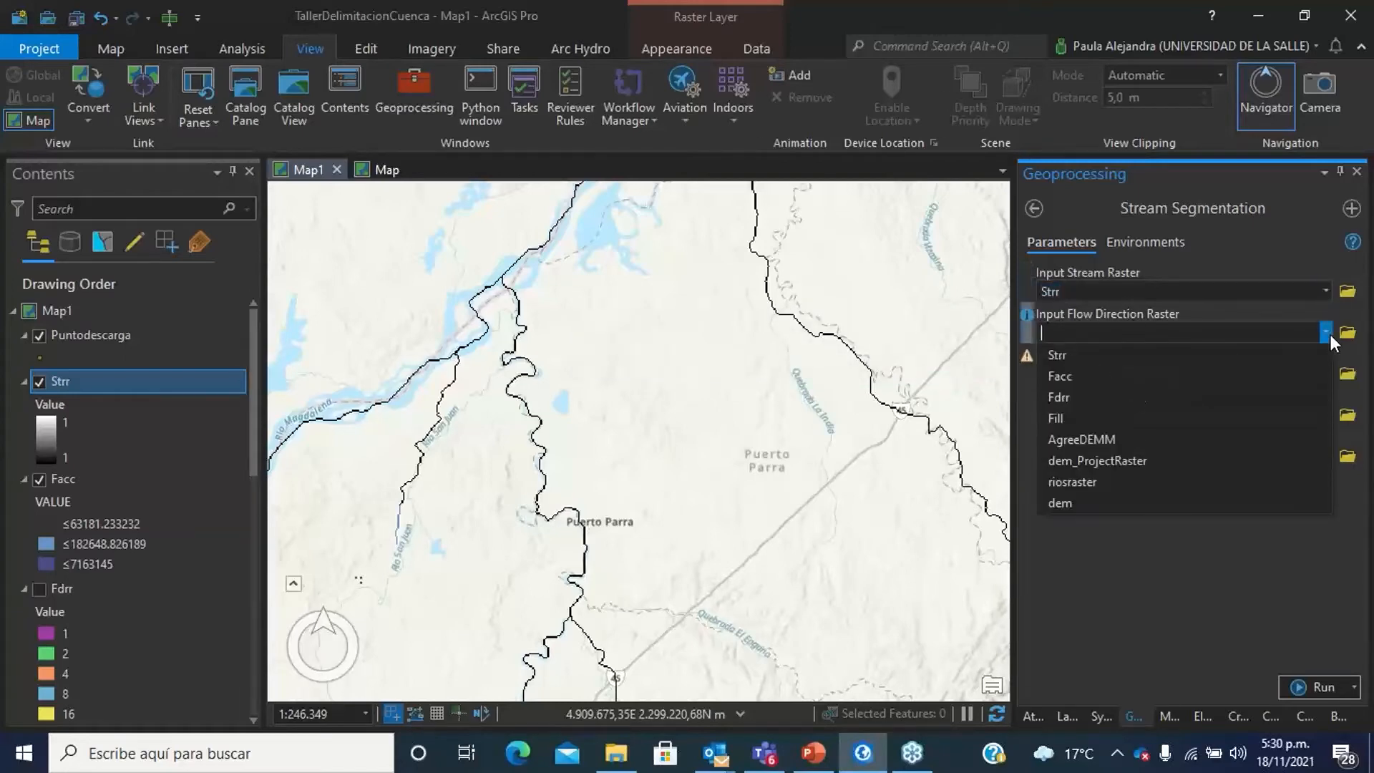
{"action": "left_click", "coordinate": [1174, 396]}
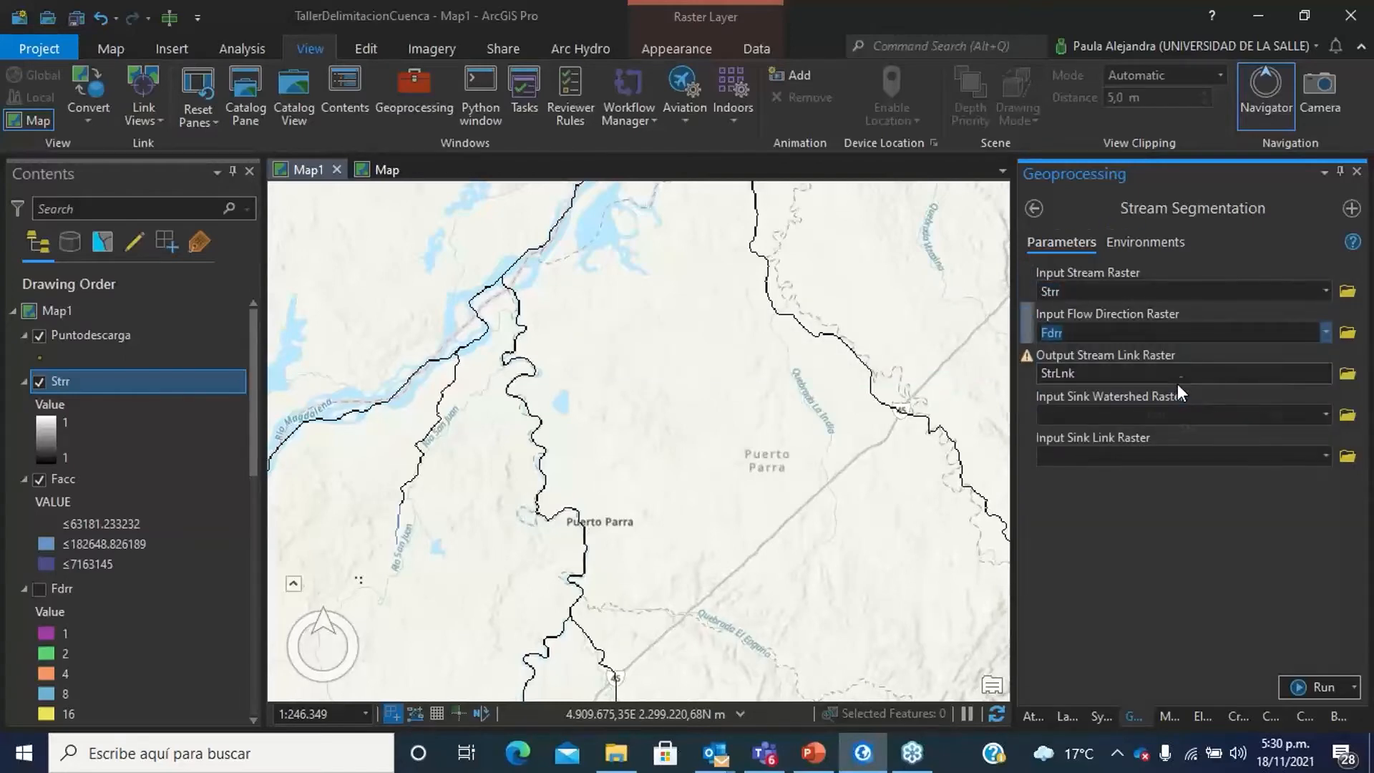
{"action": "type", "text": "k"}
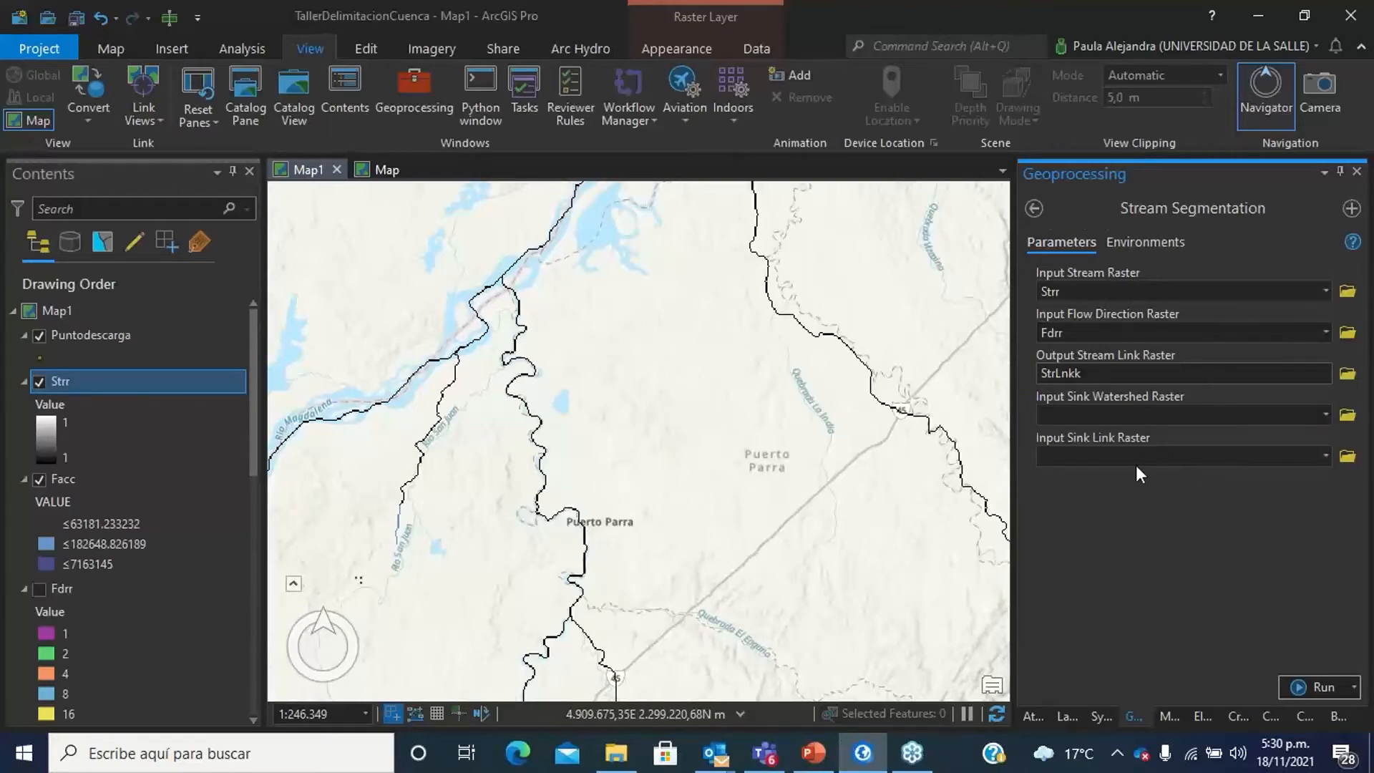
{"action": "key", "text": "alt+Tab"}
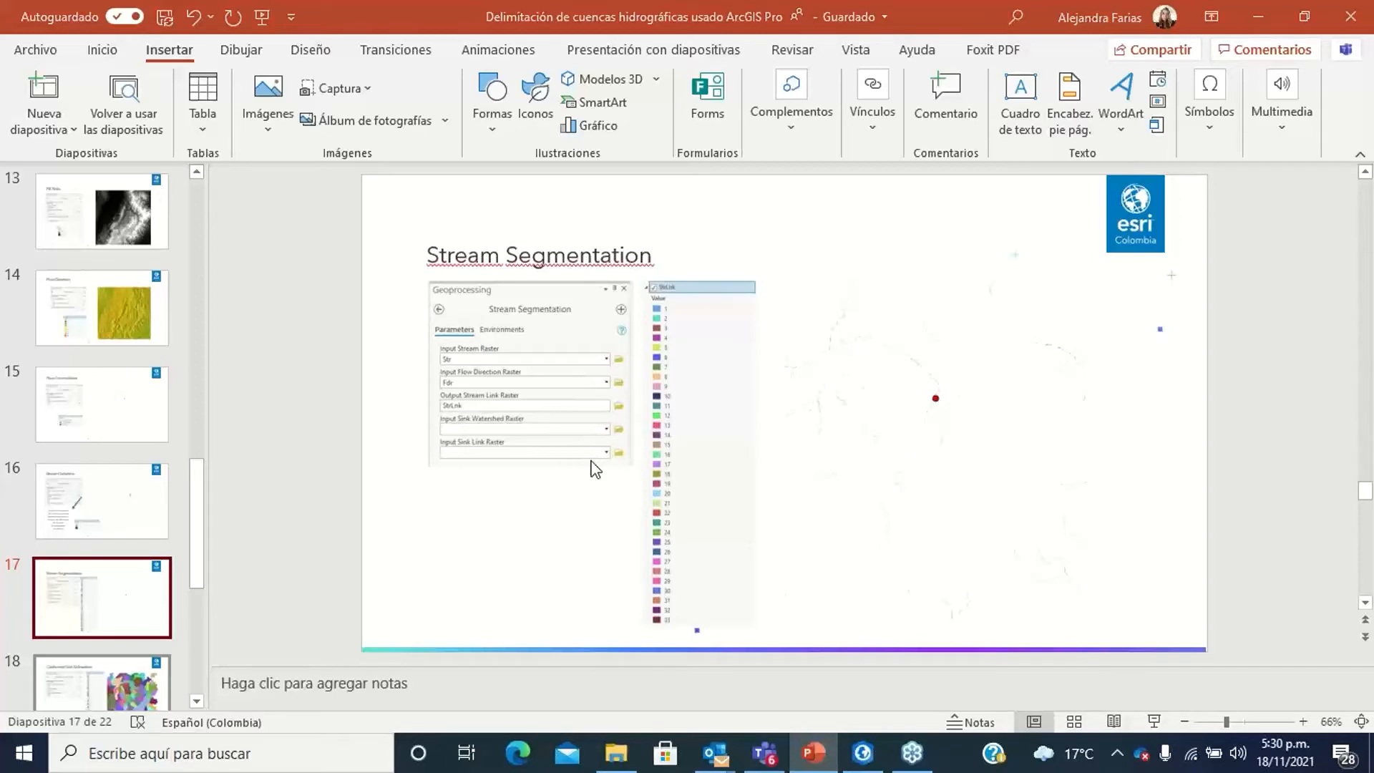
{"action": "key", "text": "alt+Tab"}
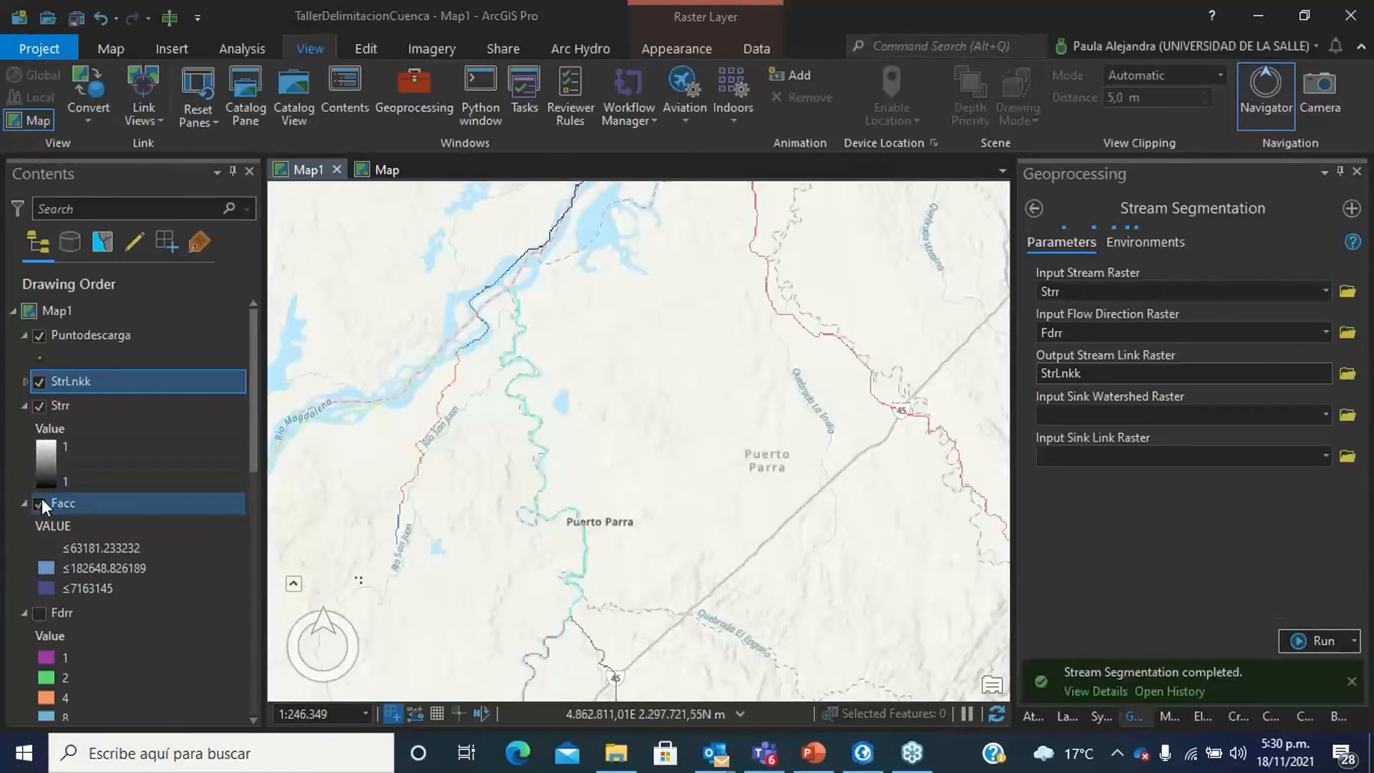
Hide the Strr layer and expand the StrLnkk layer's legend.
{"action": "left_click", "coordinate": [40, 406]}
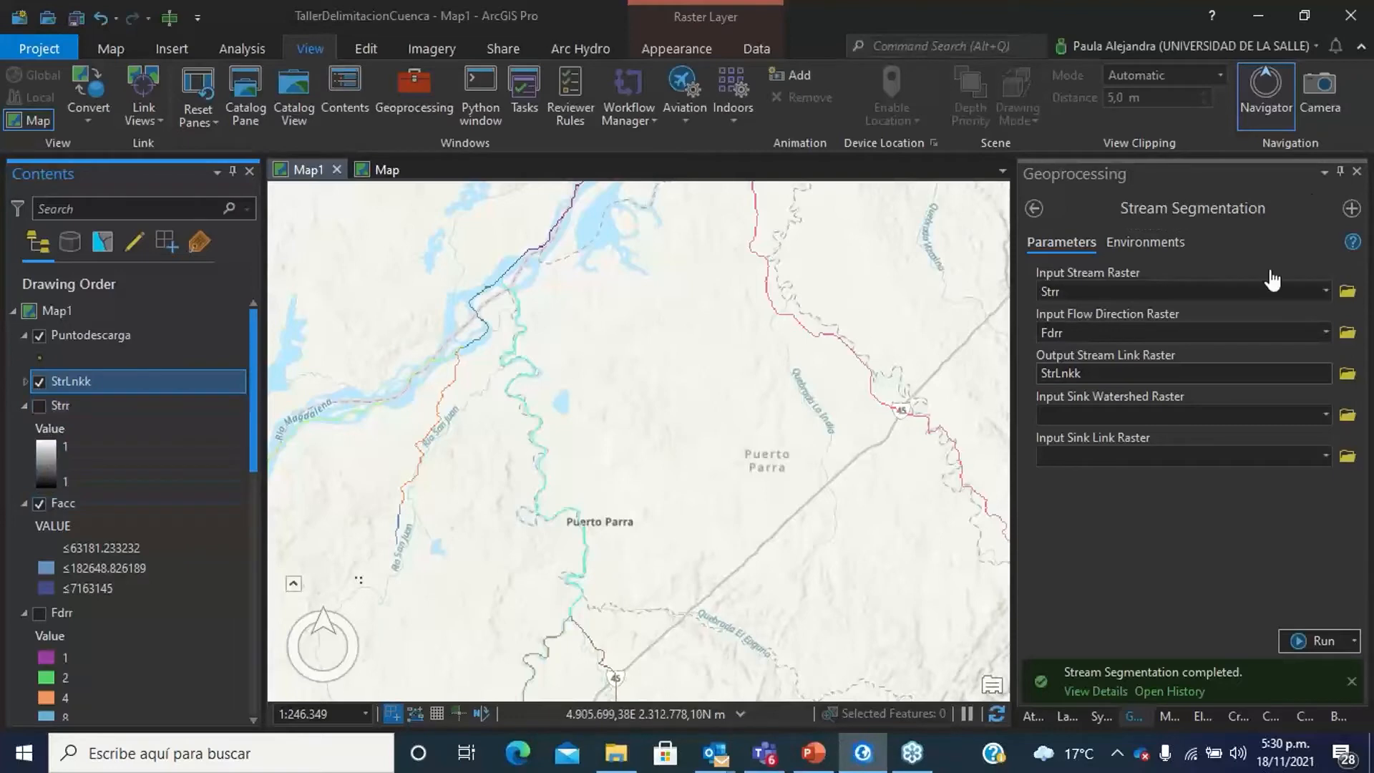
{"action": "left_click", "coordinate": [25, 381]}
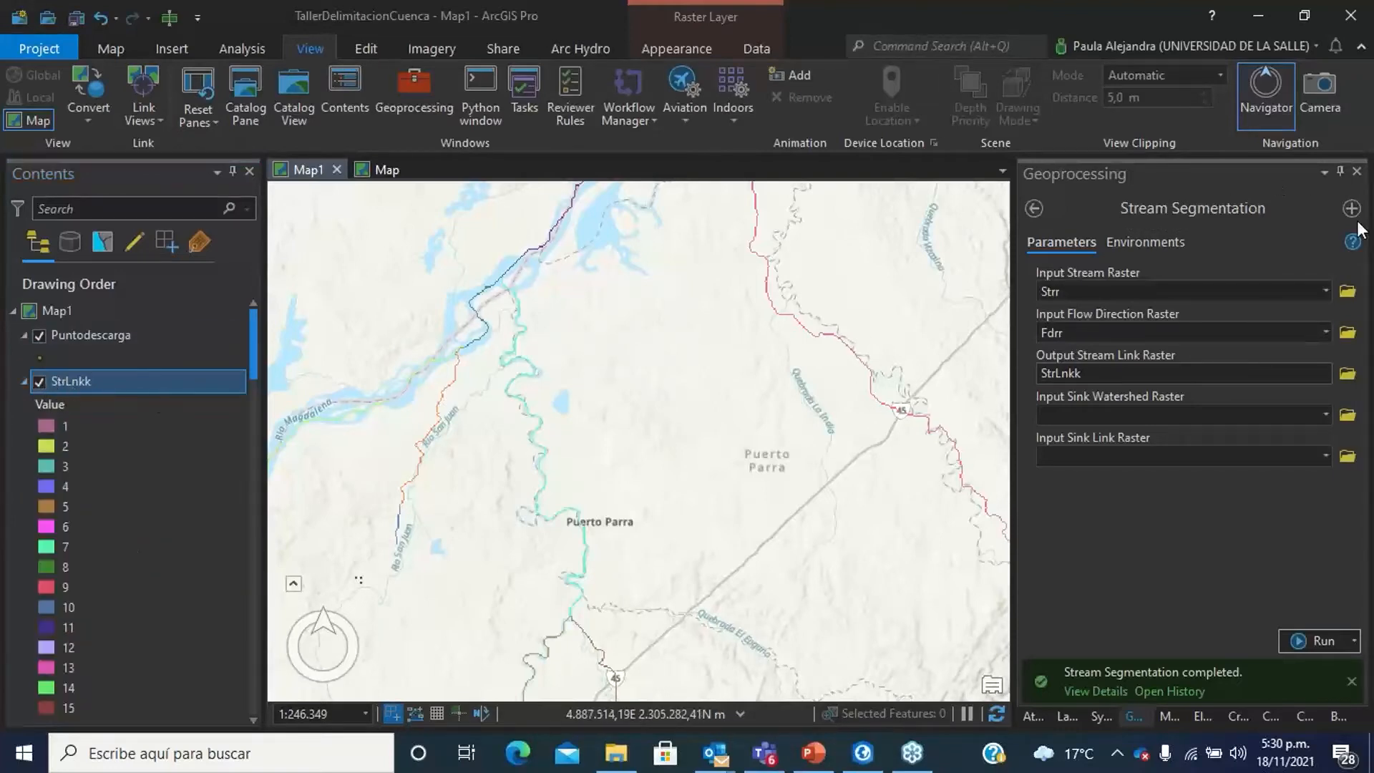
Examine the full list of stream segment values in the StrLnkk legend.
{"action": "scroll", "coordinate": [126, 458], "scroll_direction": "down", "scroll_amount": 10}
{"action": "scroll", "coordinate": [123, 473], "scroll_direction": "down", "scroll_amount": 12}
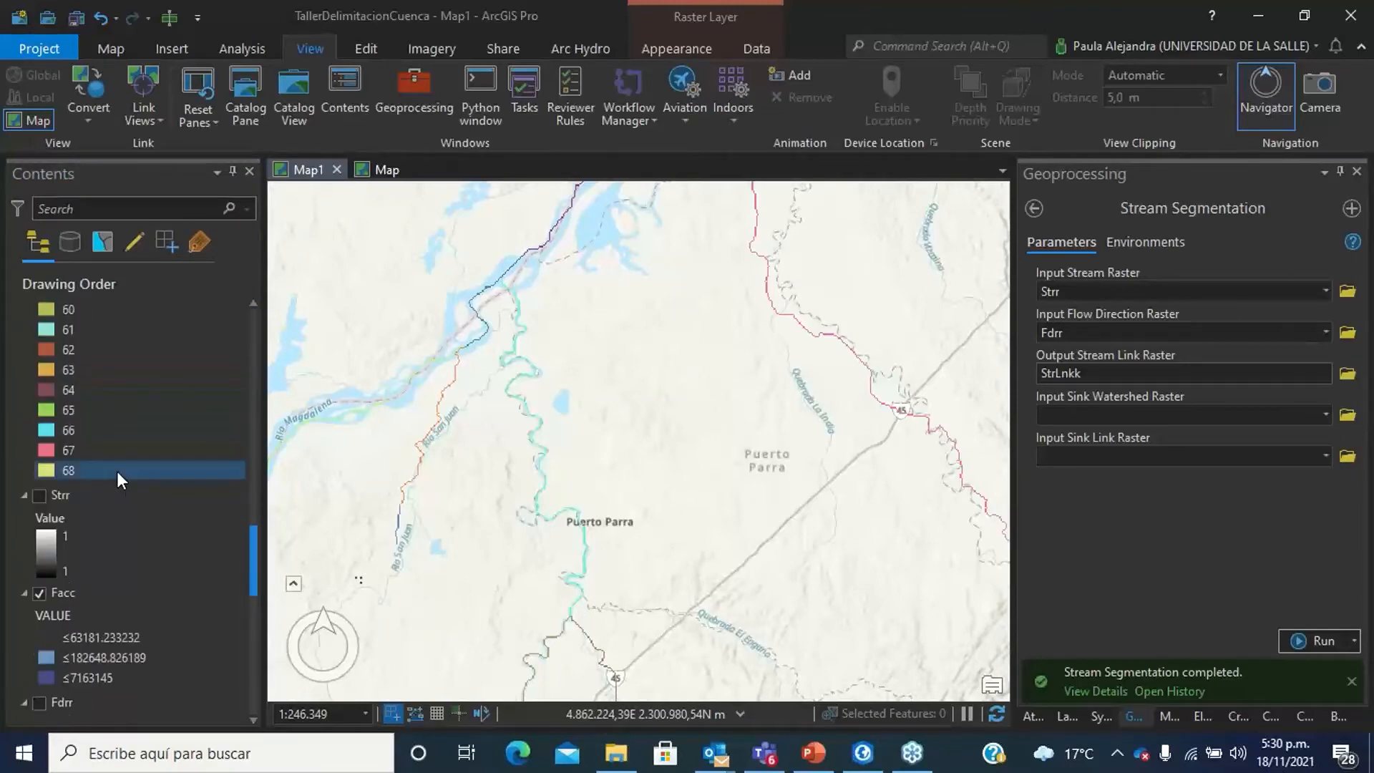
{"action": "scroll", "coordinate": [114, 471], "scroll_direction": "up", "scroll_amount": 14}
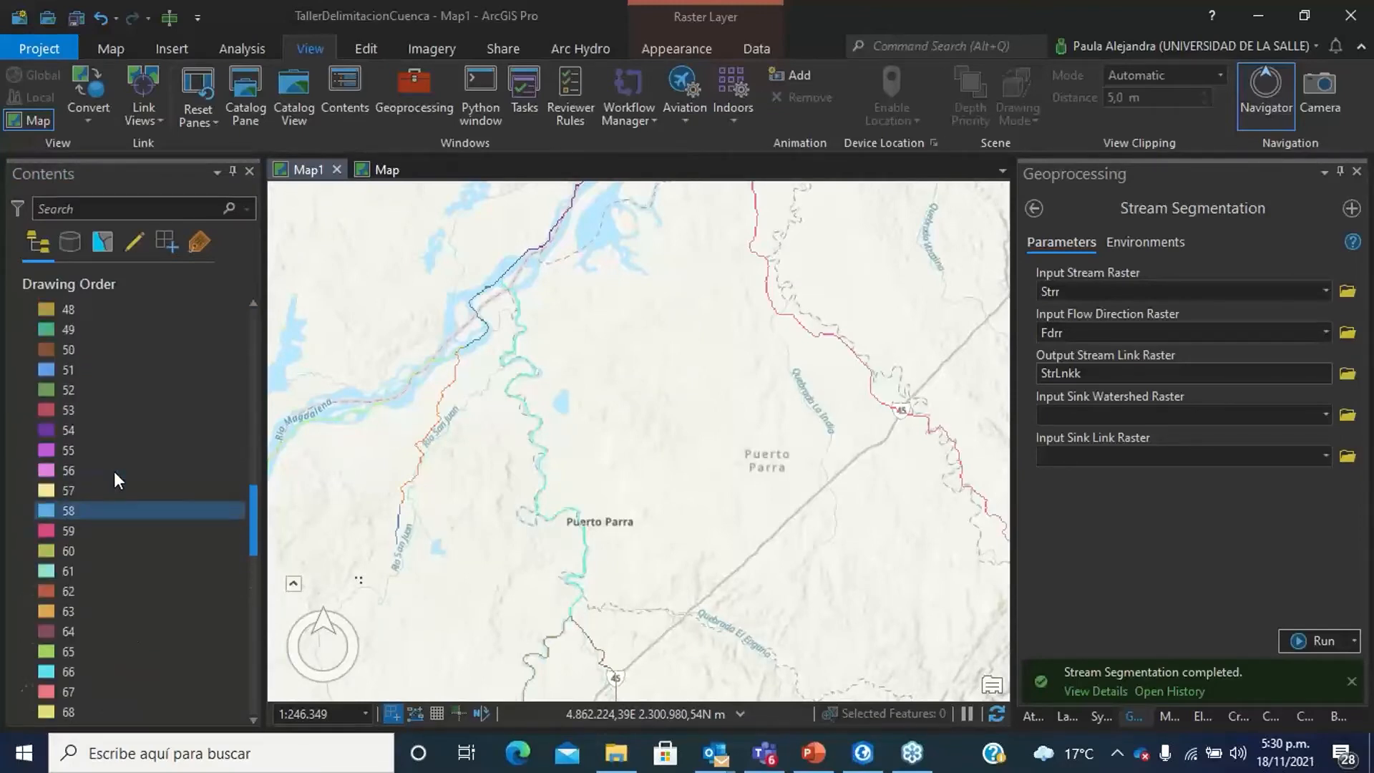
{"action": "scroll", "coordinate": [114, 471], "scroll_direction": "up", "scroll_amount": 6}
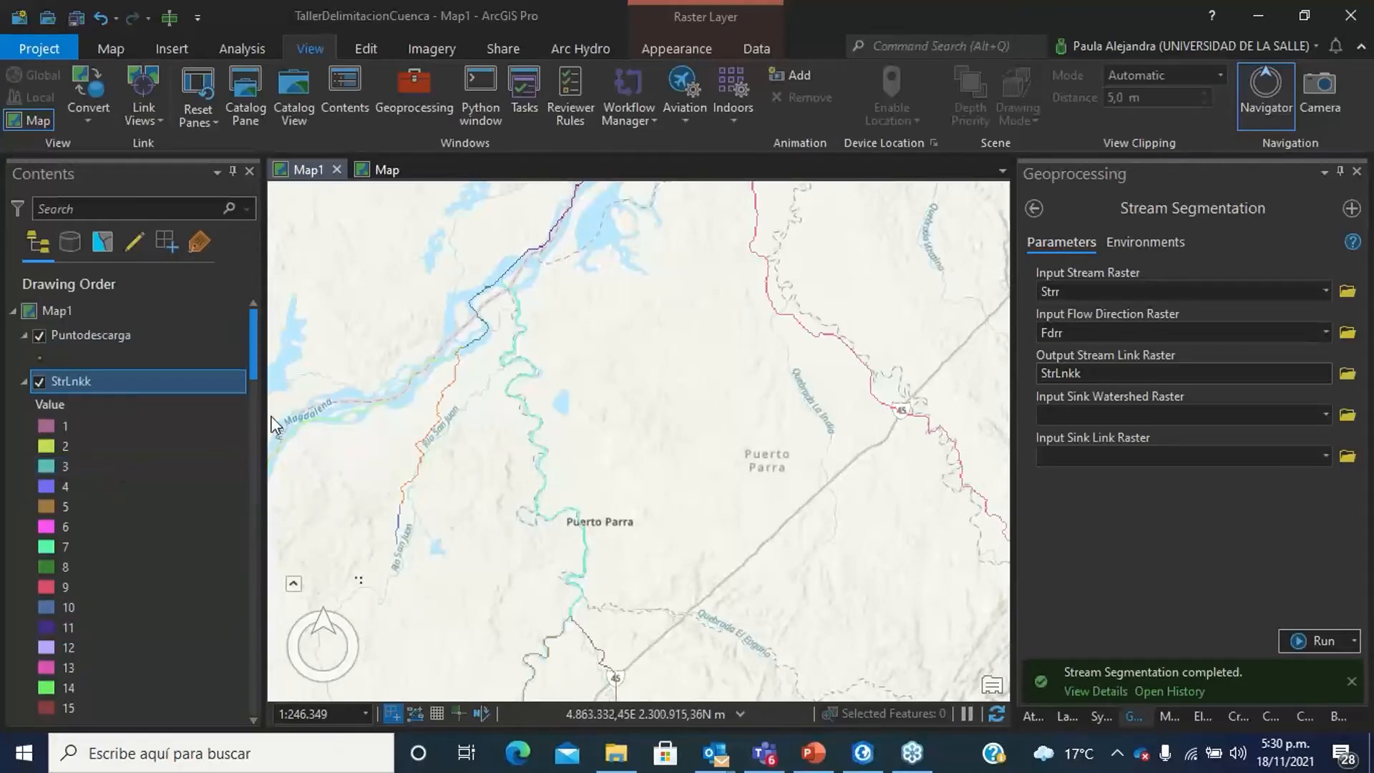
{"action": "scroll", "coordinate": [161, 441], "scroll_direction": "down", "scroll_amount": 14}
{"action": "scroll", "coordinate": [162, 446], "scroll_direction": "down", "scroll_amount": 5}
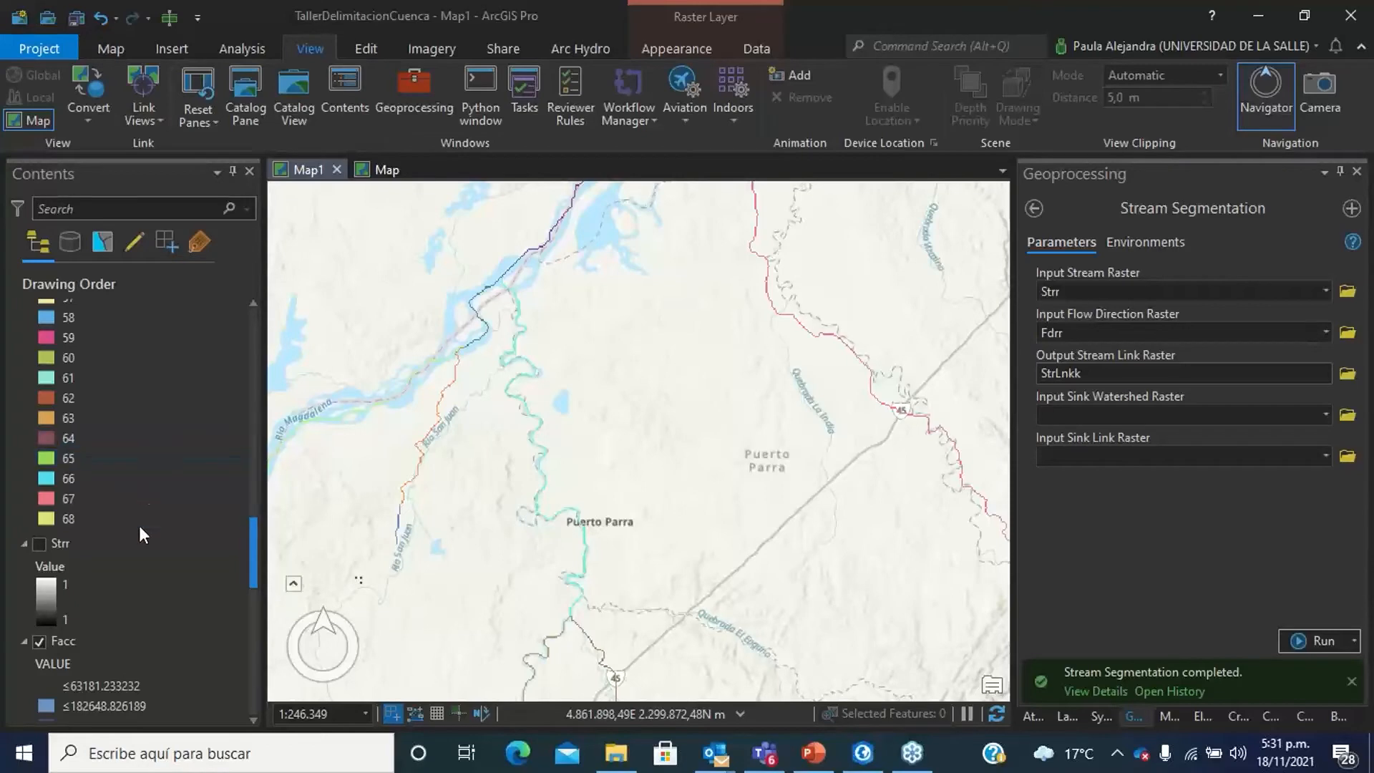
{"action": "scroll", "coordinate": [139, 525], "scroll_direction": "up", "scroll_amount": 5}
{"action": "scroll", "coordinate": [106, 342], "scroll_direction": "up", "scroll_amount": 11}
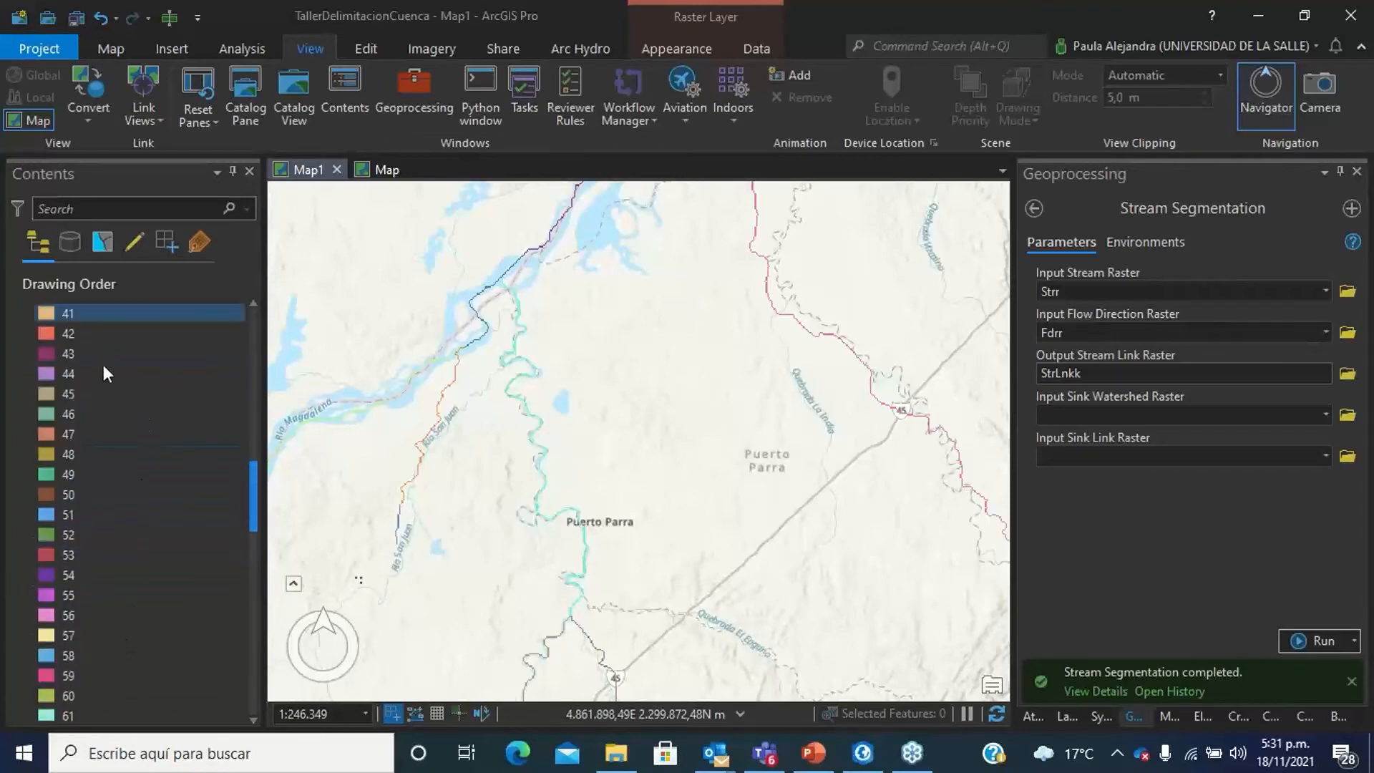
Inspect the StrLnkk stream segments in the legend and on the map around Puerto Parra.
{"action": "scroll", "coordinate": [103, 364], "scroll_direction": "up", "scroll_amount": 2}
{"action": "scroll", "coordinate": [644, 337], "scroll_direction": "down", "scroll_amount": 4}
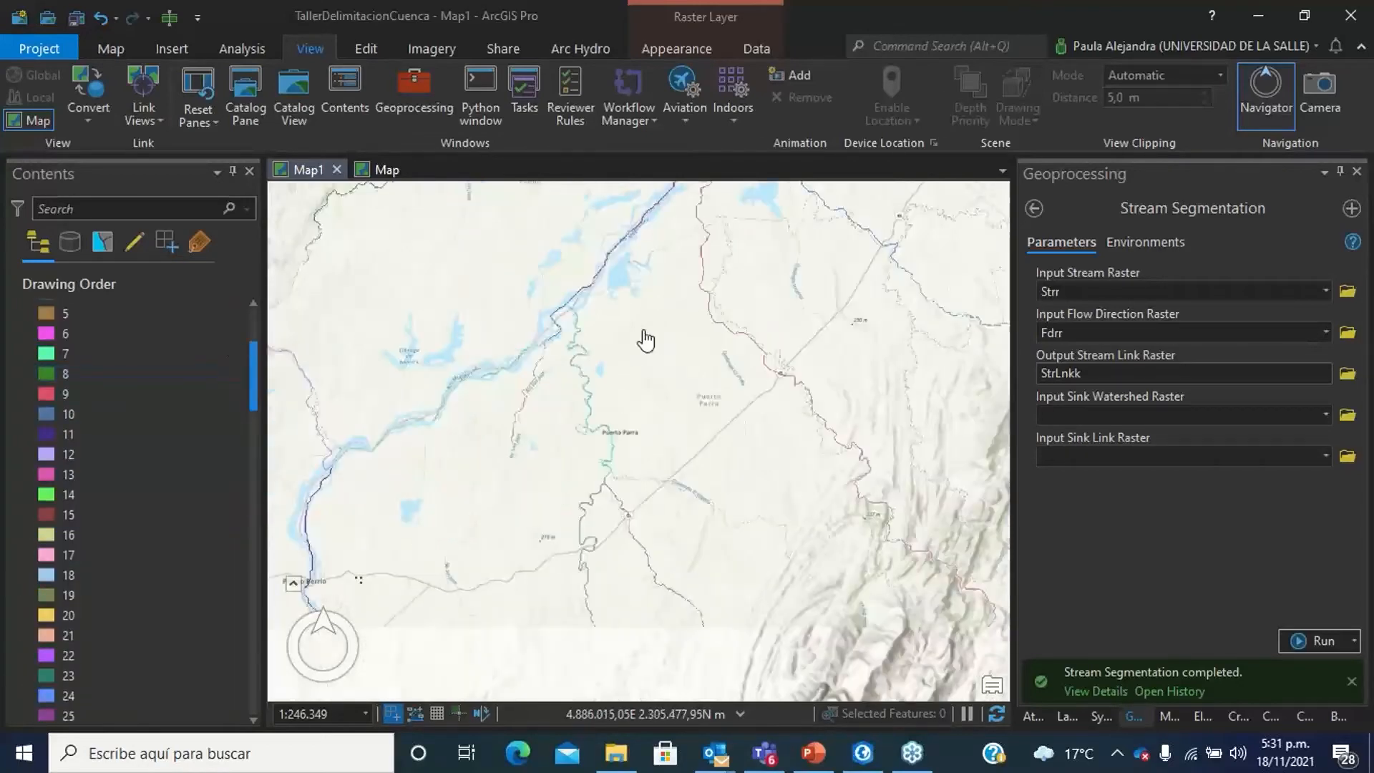
{"action": "scroll", "coordinate": [649, 406], "scroll_direction": "up", "scroll_amount": 8}
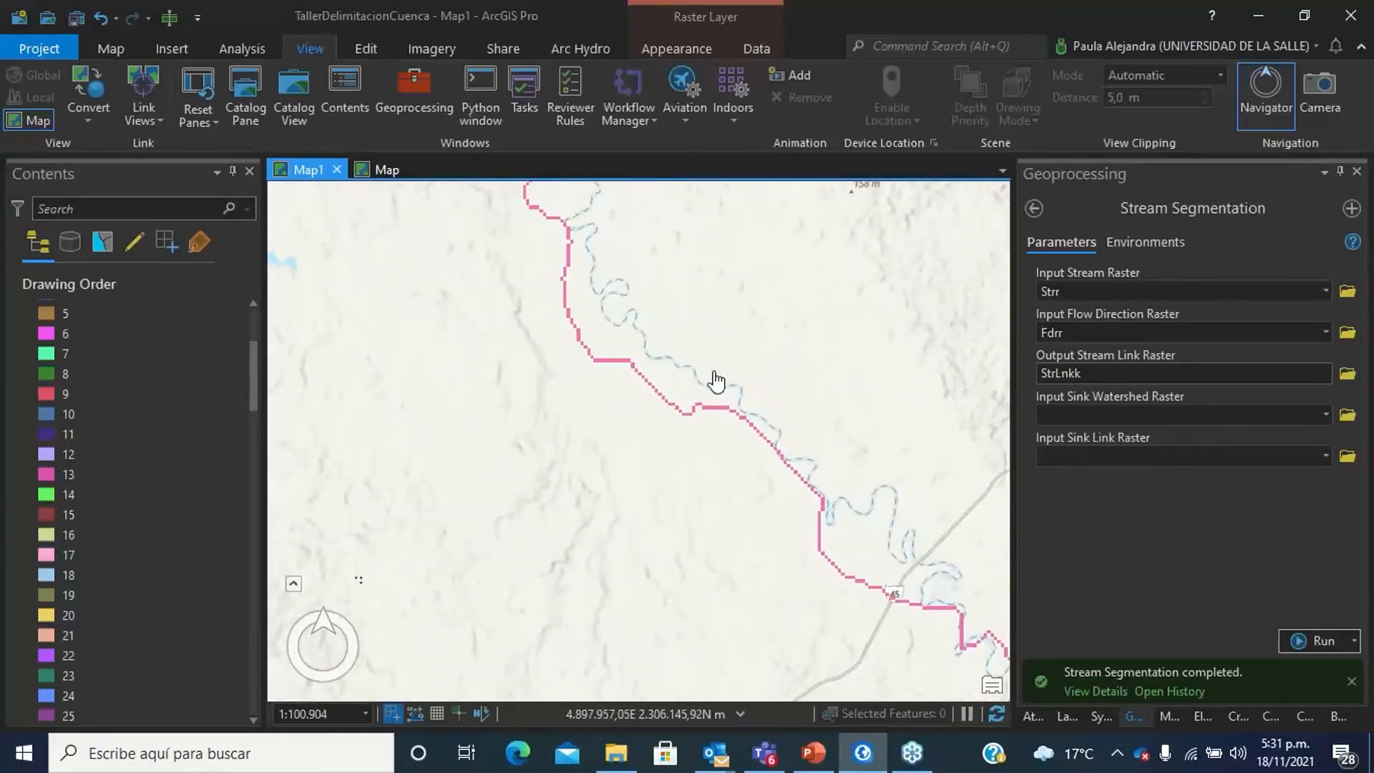
Switch to PowerPoint to view the Catchment Grid Delineation slide, and return to ArcGIS Pro.
{"action": "key", "text": "alt+Tab"}
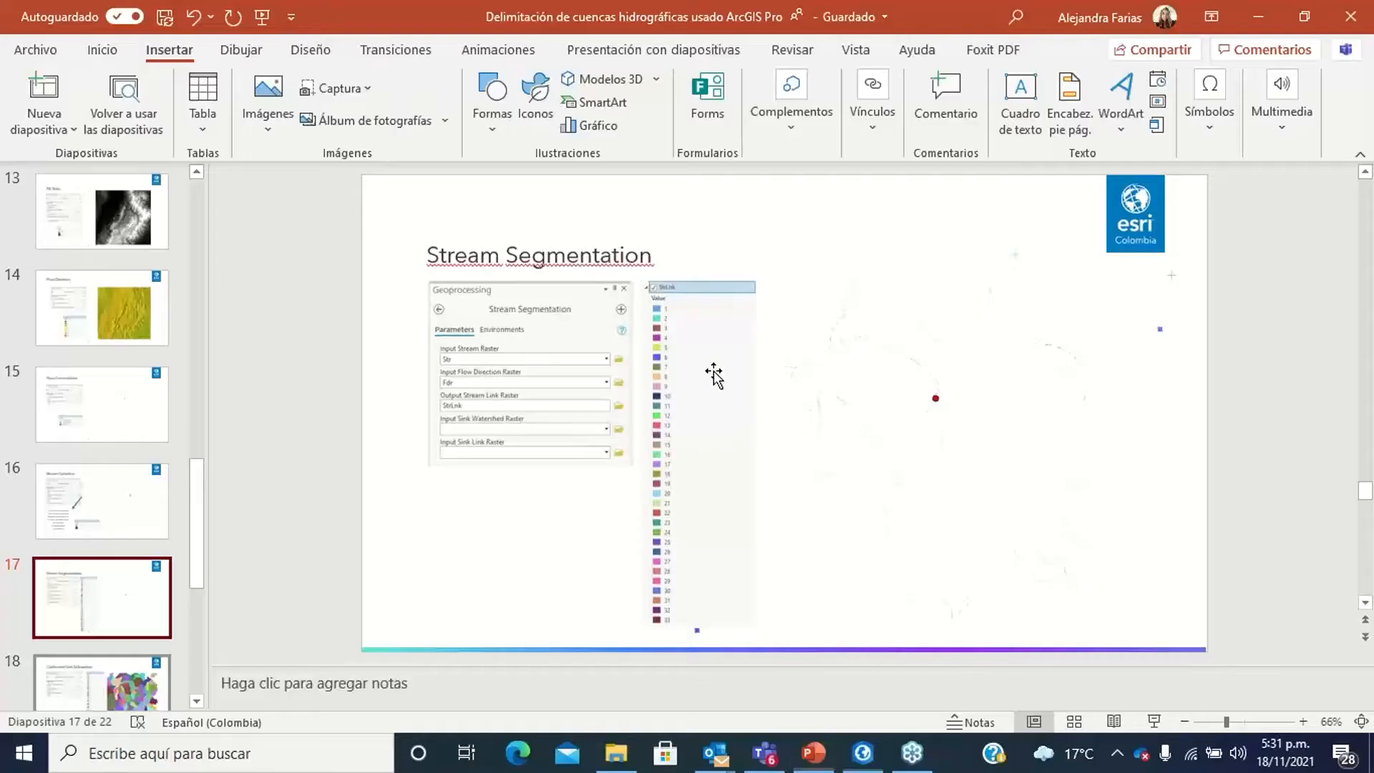
{"action": "left_click", "coordinate": [91, 687]}
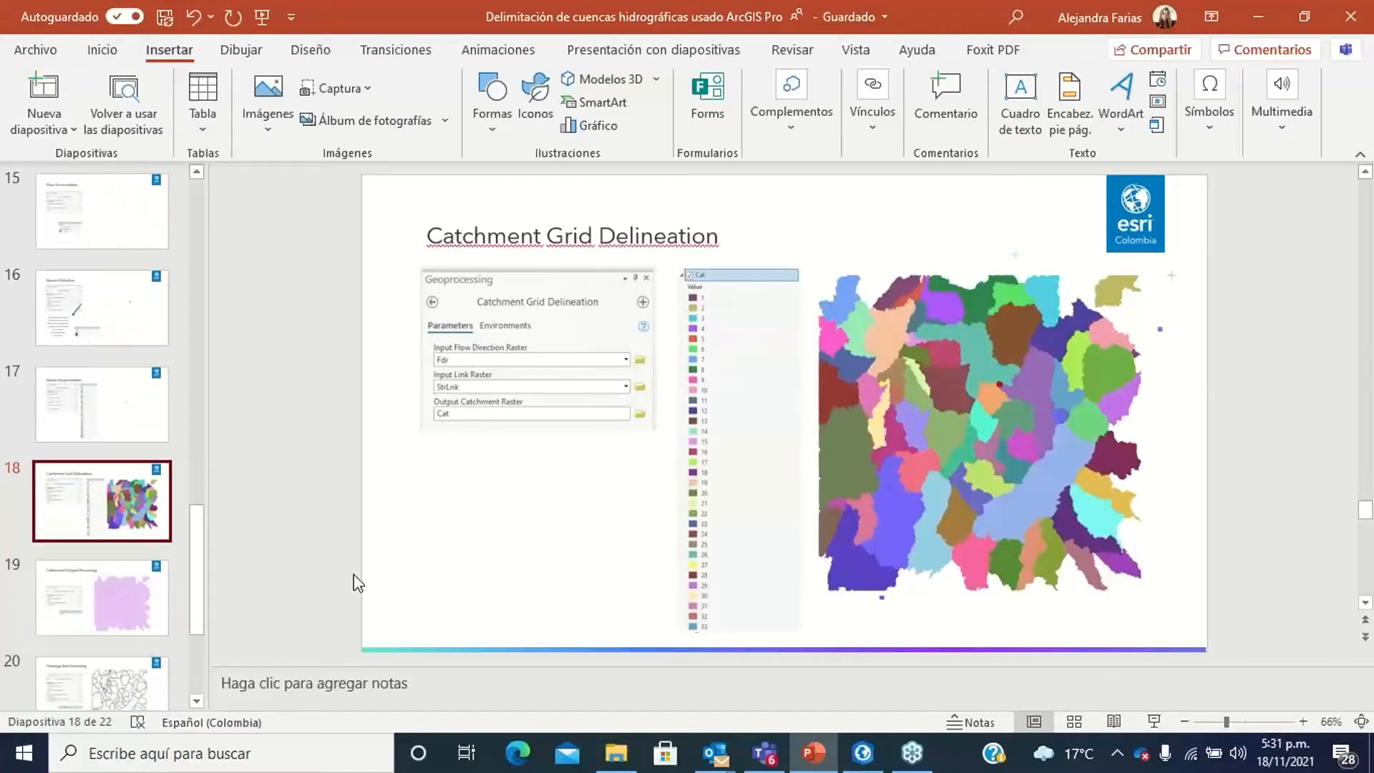
{"action": "key", "text": "alt+Tab"}
Search the geoprocessing tools for "catch" and open the Arc Hydro Catchment Grid Delineation tool.
{"action": "left_click", "coordinate": [1034, 209]}
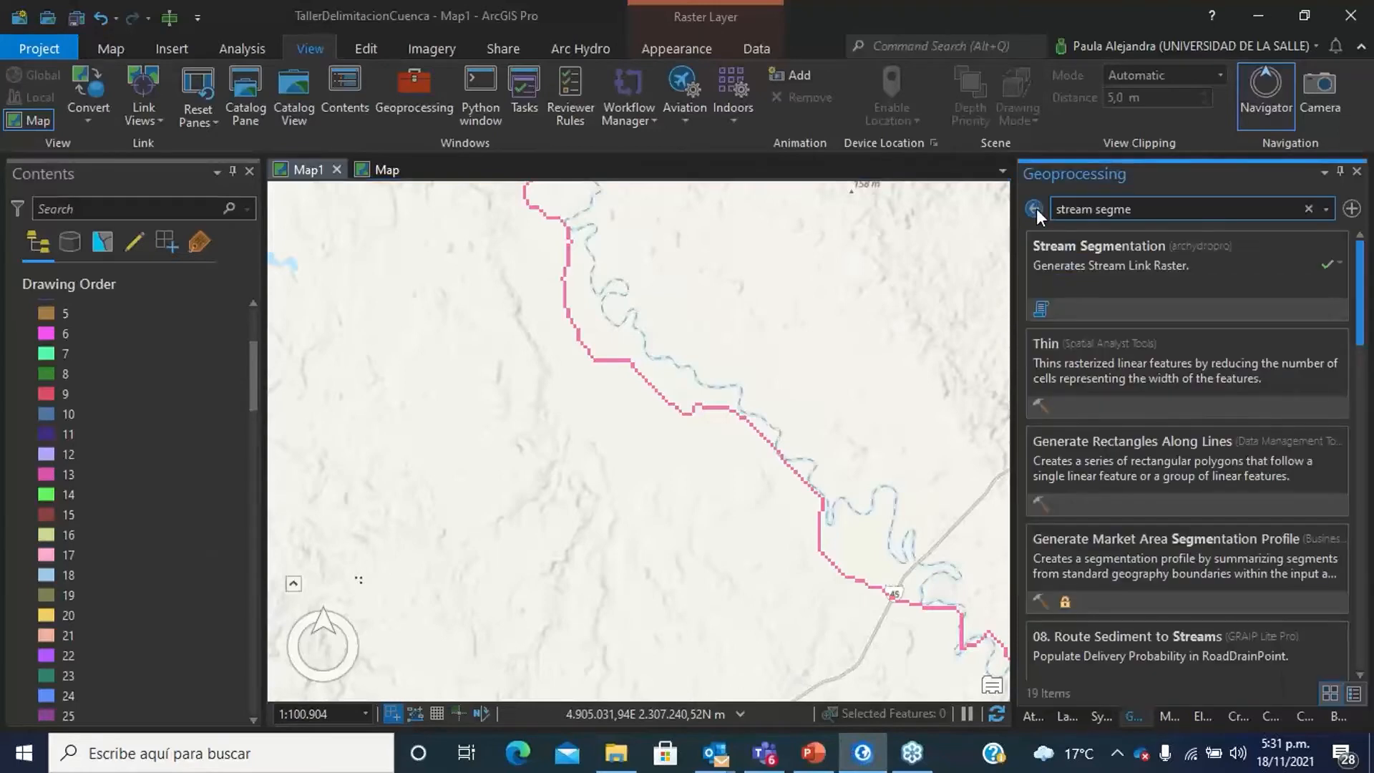
{"action": "key", "text": "ctrl+a"}
{"action": "type", "text": "catch"}
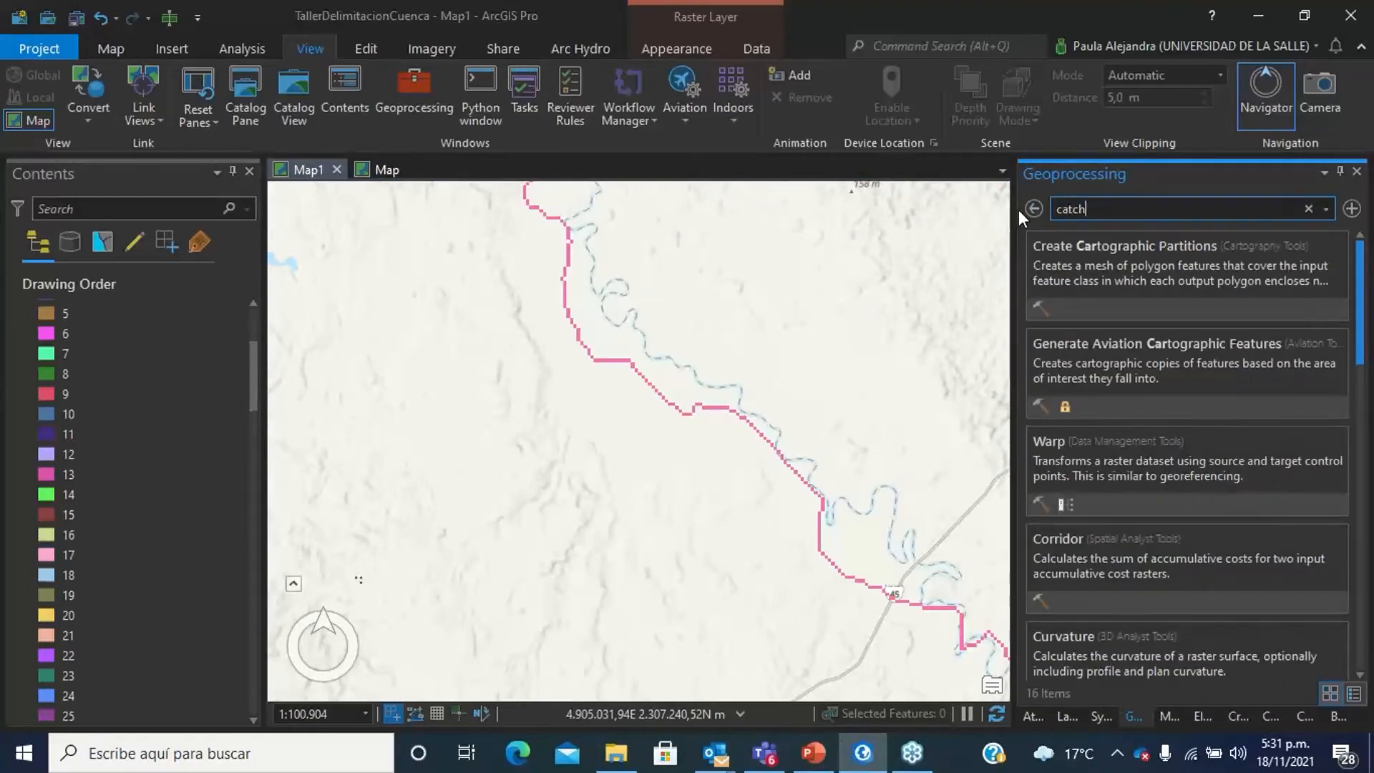
{"action": "left_click", "coordinate": [1151, 269]}
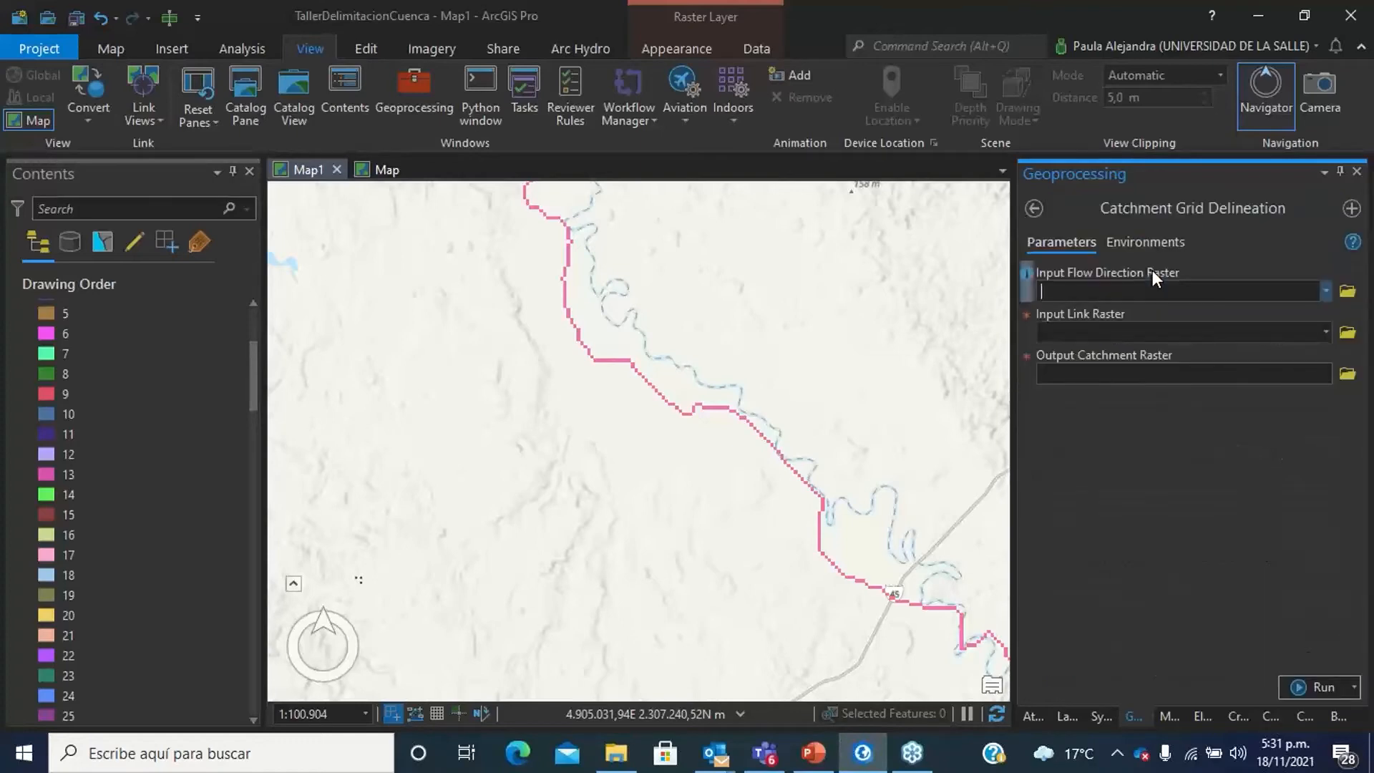
Set Fdrr as the flow direction raster, StrLnkk as the link raster and Catt as the output catchment raster.
{"action": "left_click", "coordinate": [1326, 292]}
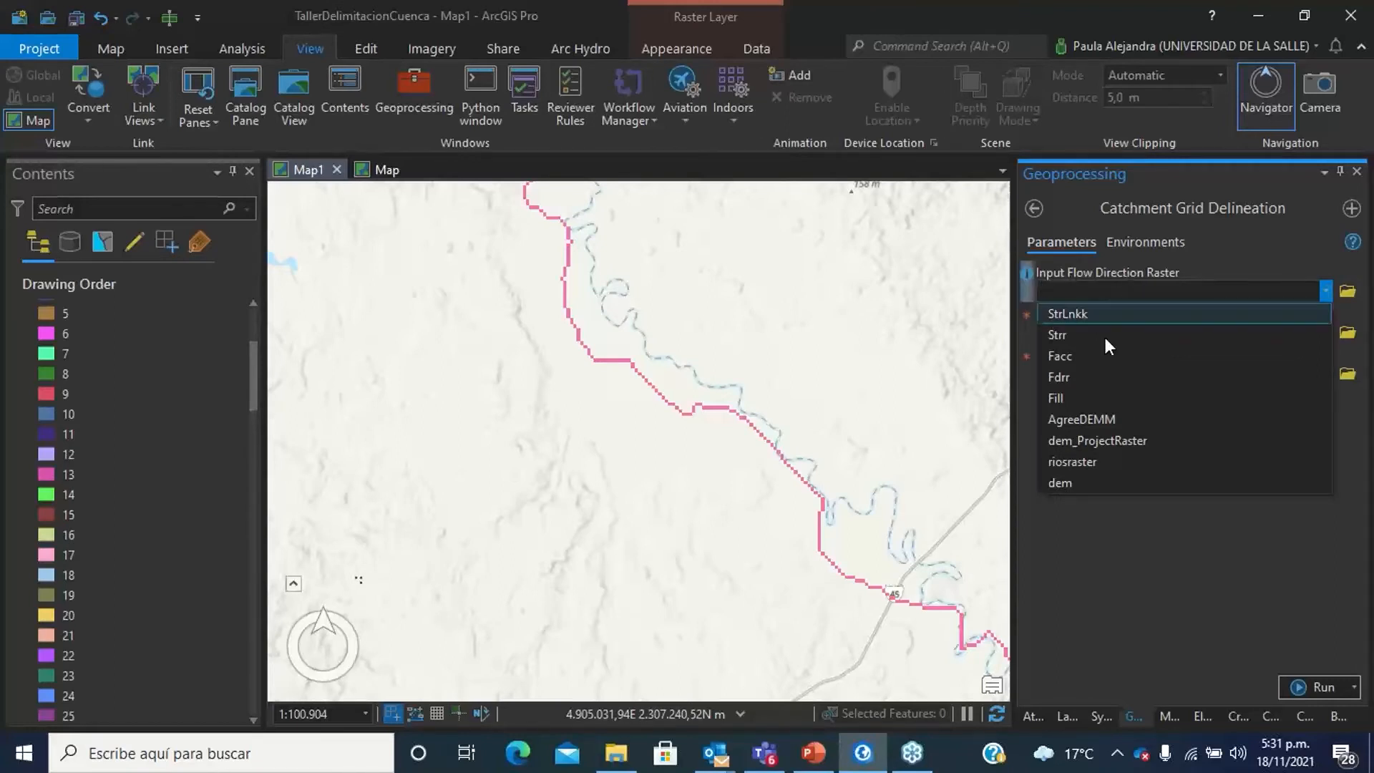
{"action": "left_click", "coordinate": [1098, 376]}
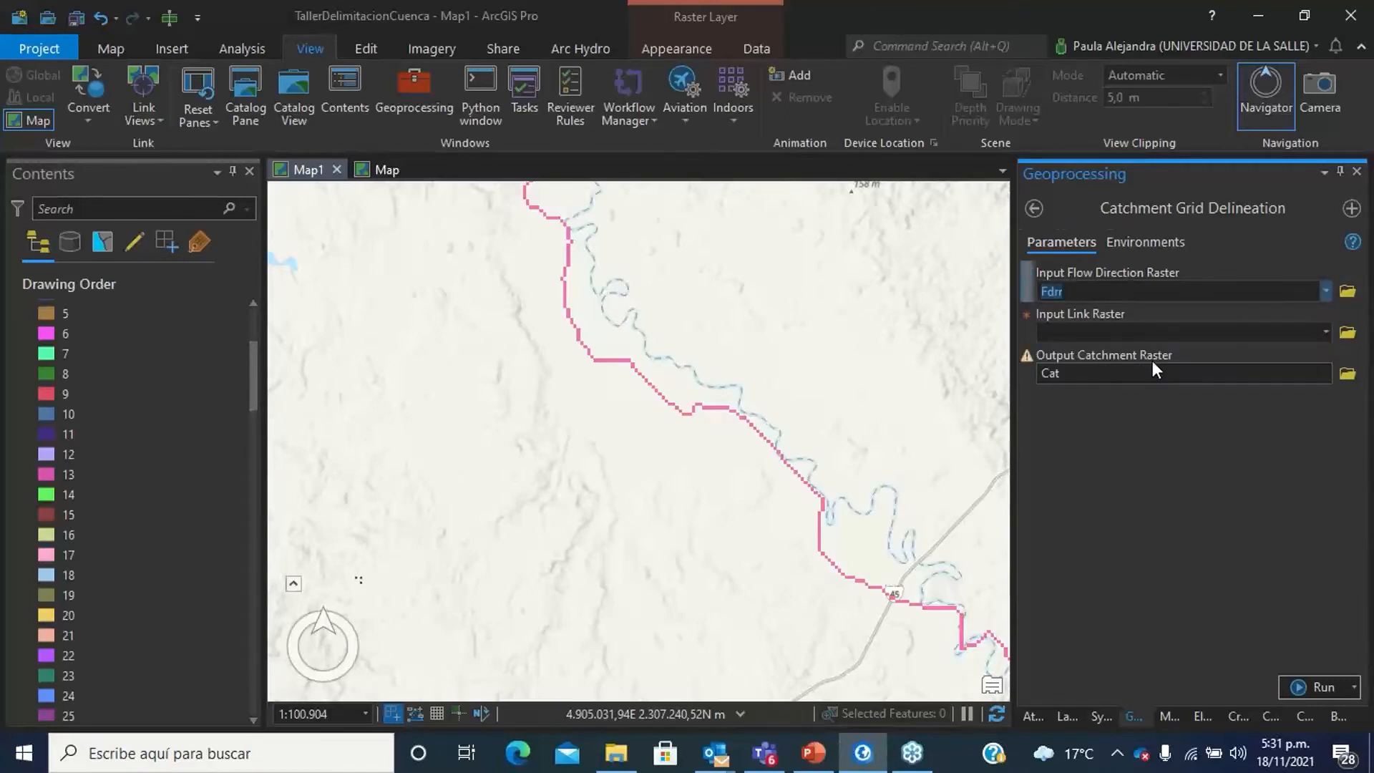
{"action": "left_click", "coordinate": [1325, 332]}
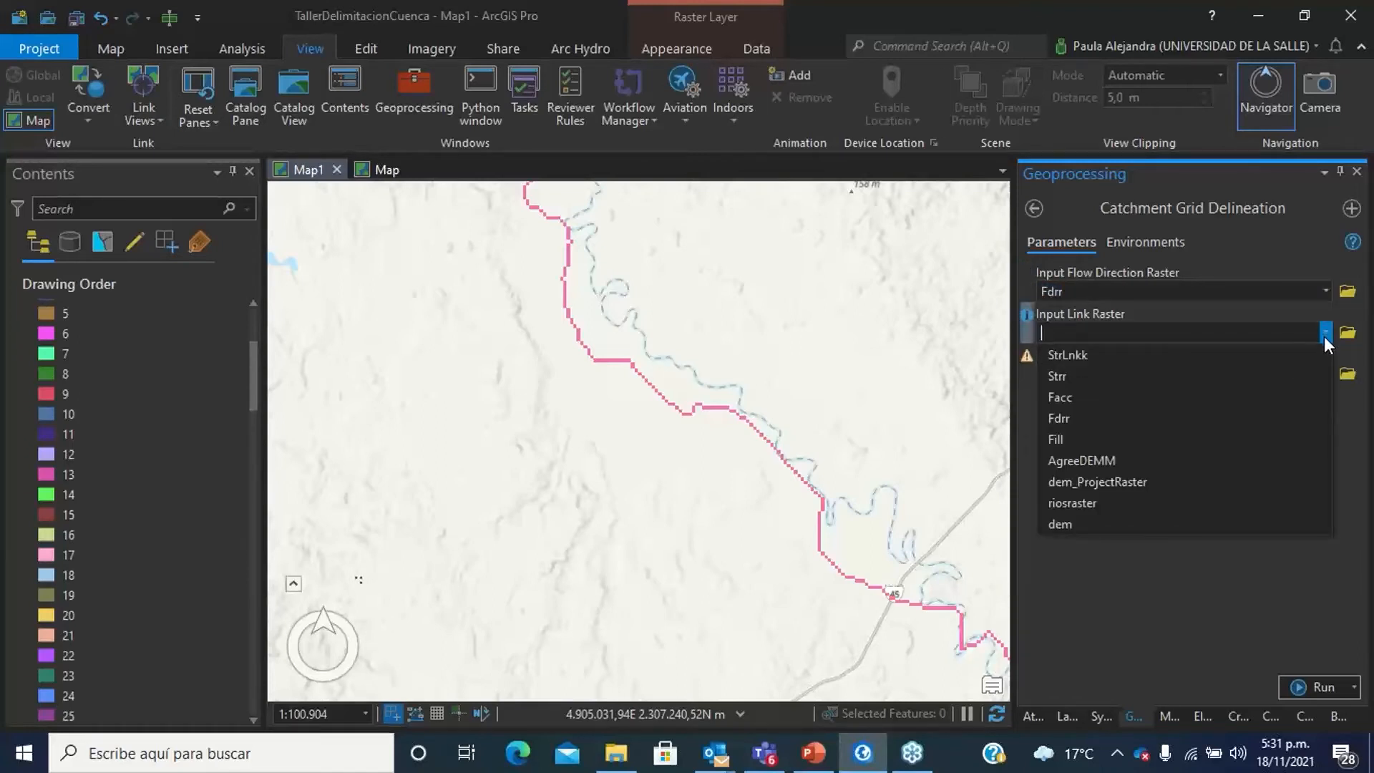
{"action": "left_click", "coordinate": [1281, 354]}
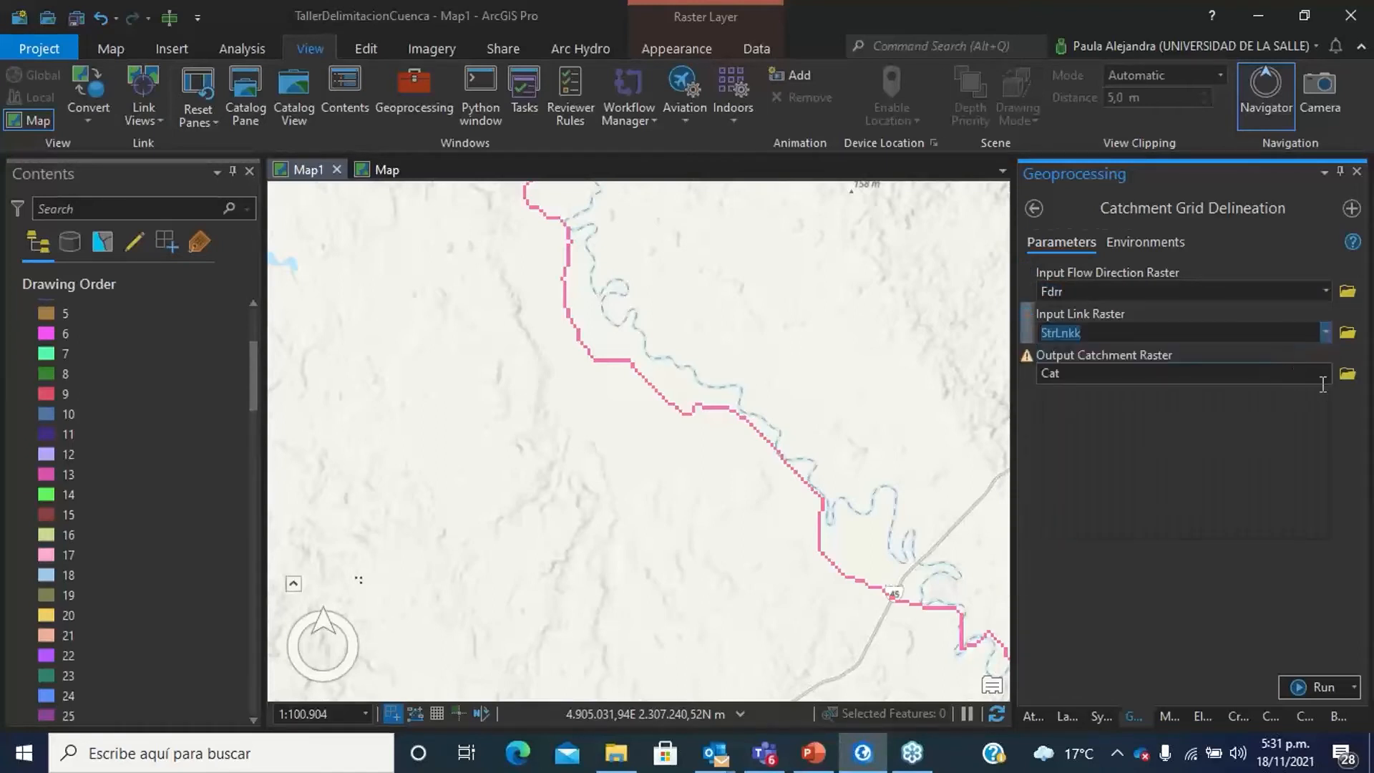
{"action": "left_click", "coordinate": [1301, 375]}
{"action": "type", "text": "t"}
{"action": "left_click", "coordinate": [1286, 450]}
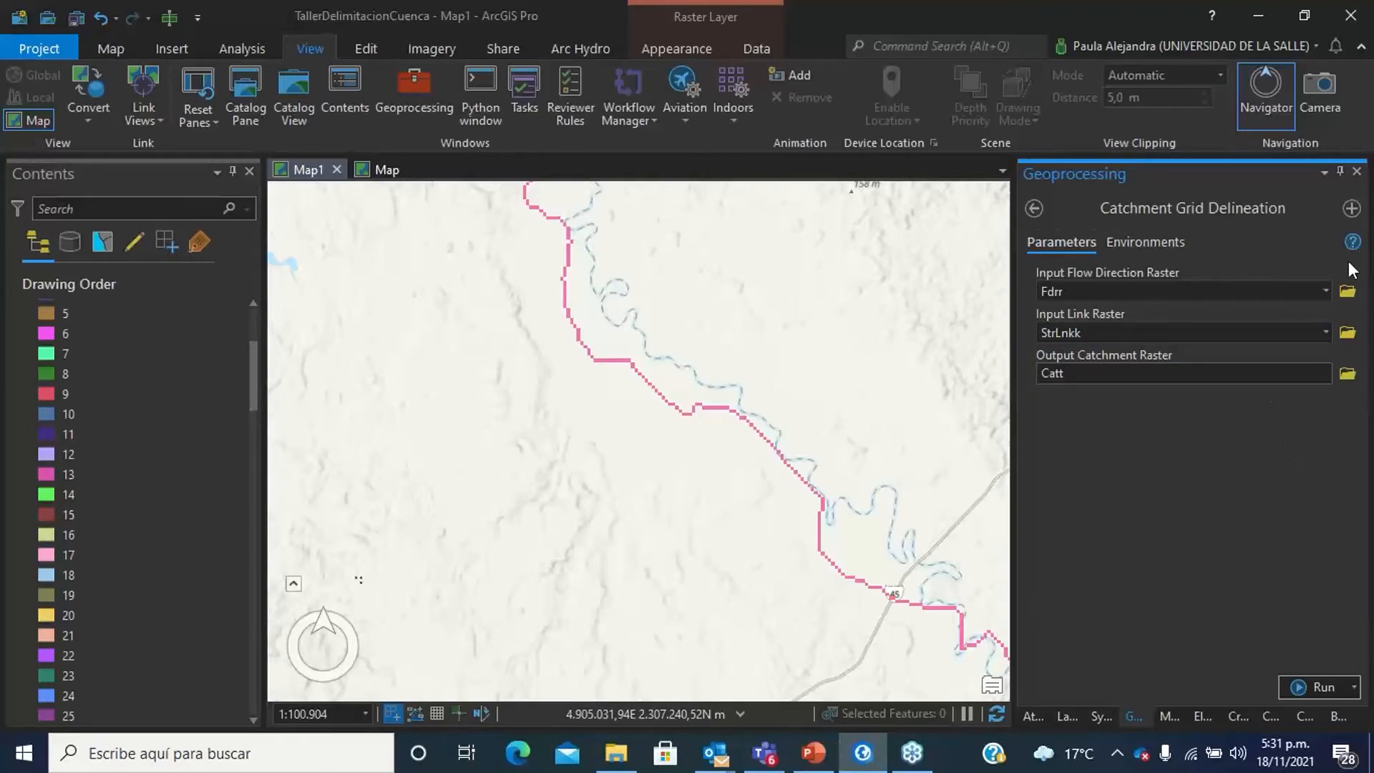
{"action": "left_click", "coordinate": [1361, 230]}
Compare the Catchment Grid Delineation parameters with the PowerPoint slide and return to ArcGIS Pro.
{"action": "key", "text": "alt+Tab"}
{"action": "key", "text": "Tab"}
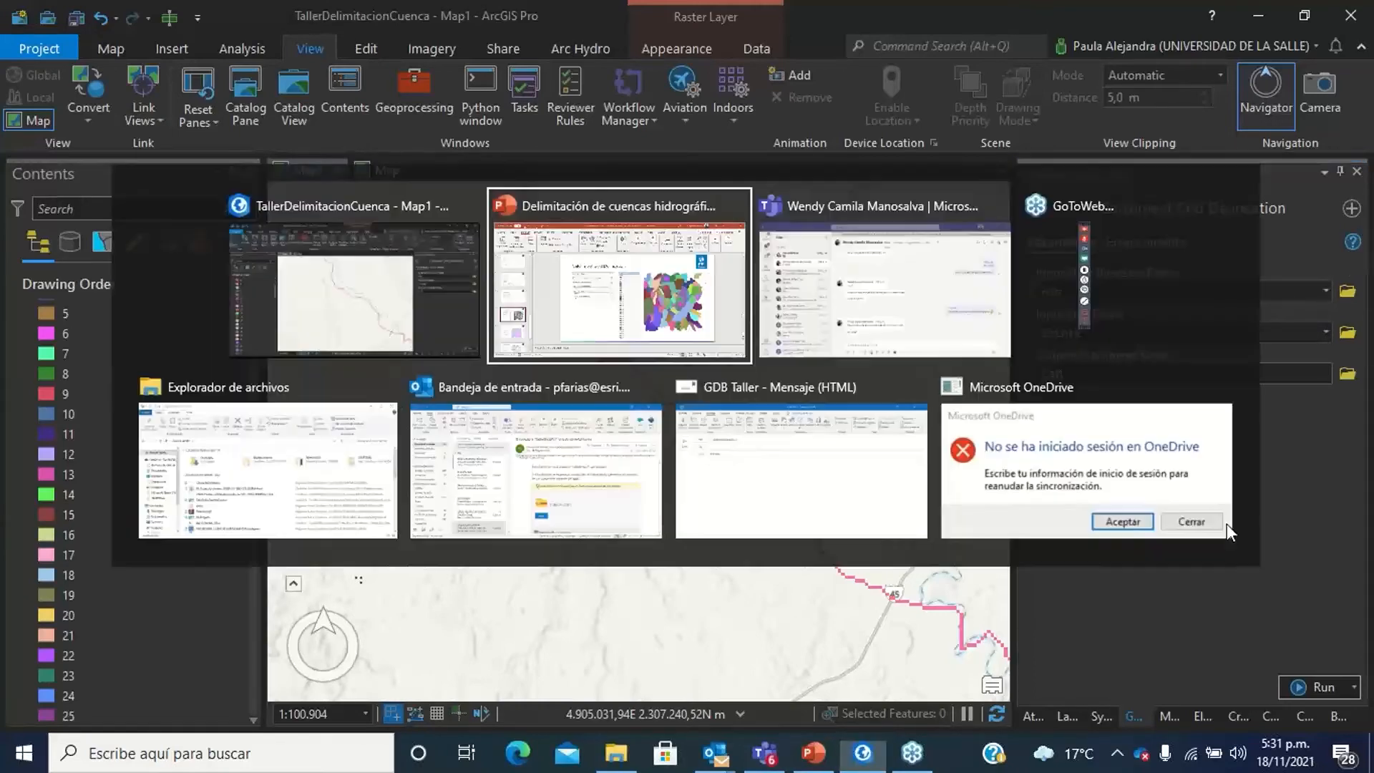
{"action": "left_click", "coordinate": [681, 316]}
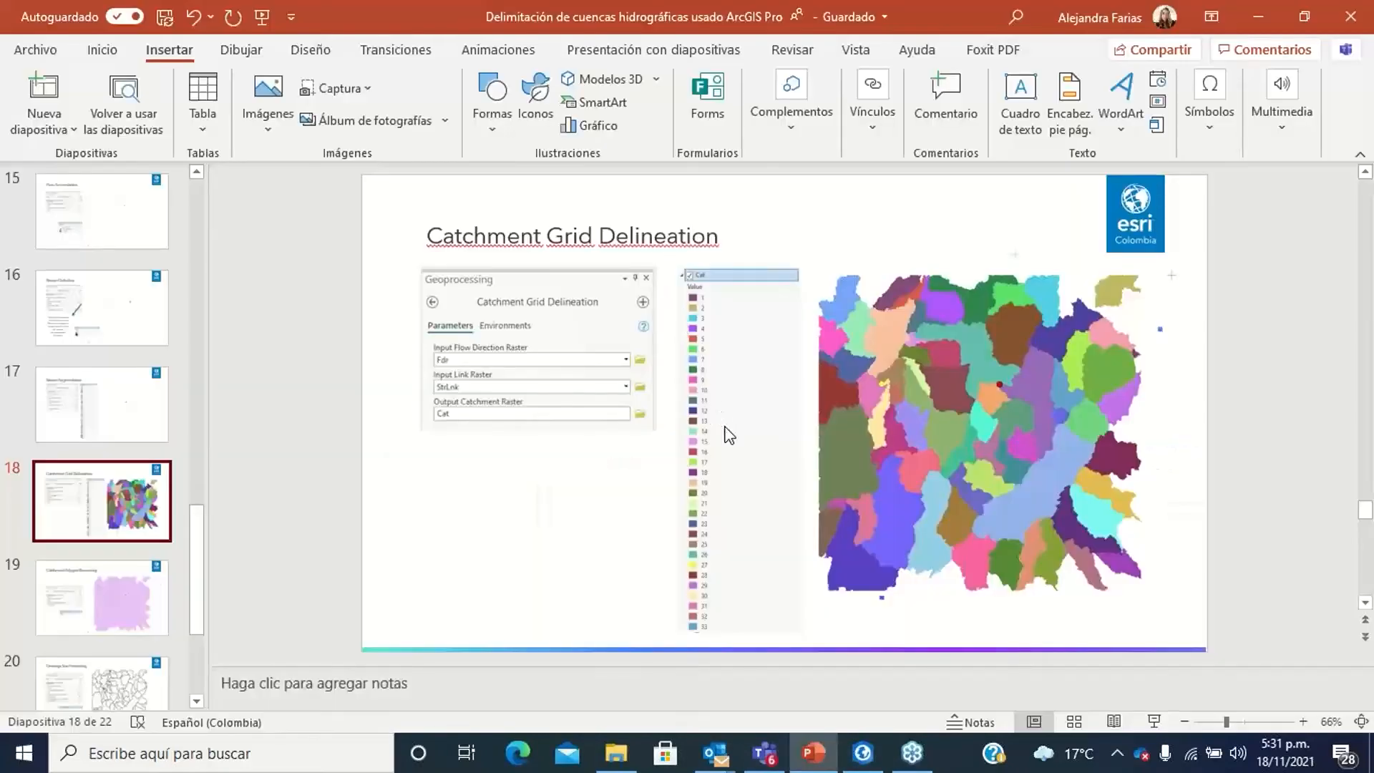
{"action": "key", "text": "alt+Tab"}
Run Catchment Grid Delineation and collapse the StrLnkk layer's legend.
{"action": "left_click", "coordinate": [1287, 685]}
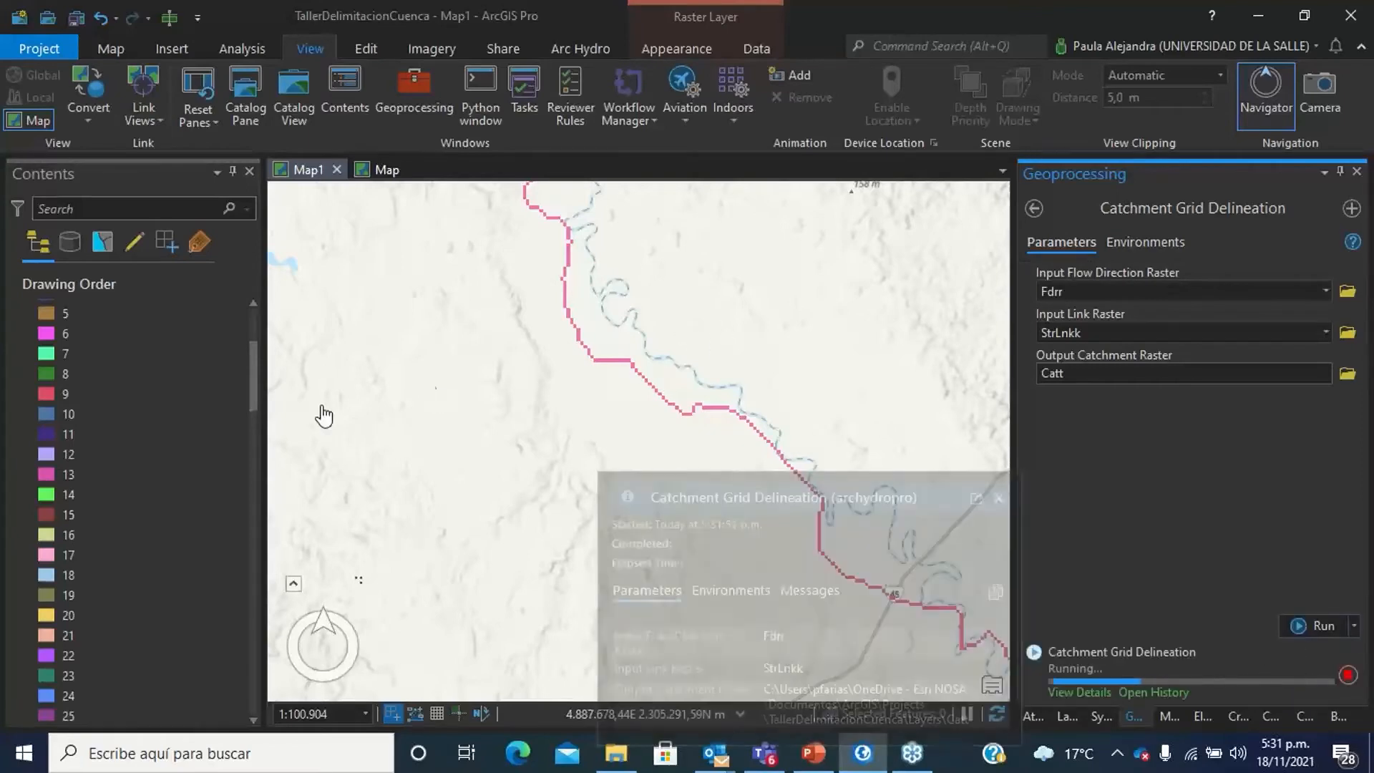
{"action": "scroll", "coordinate": [489, 405], "scroll_direction": "down", "scroll_amount": 3}
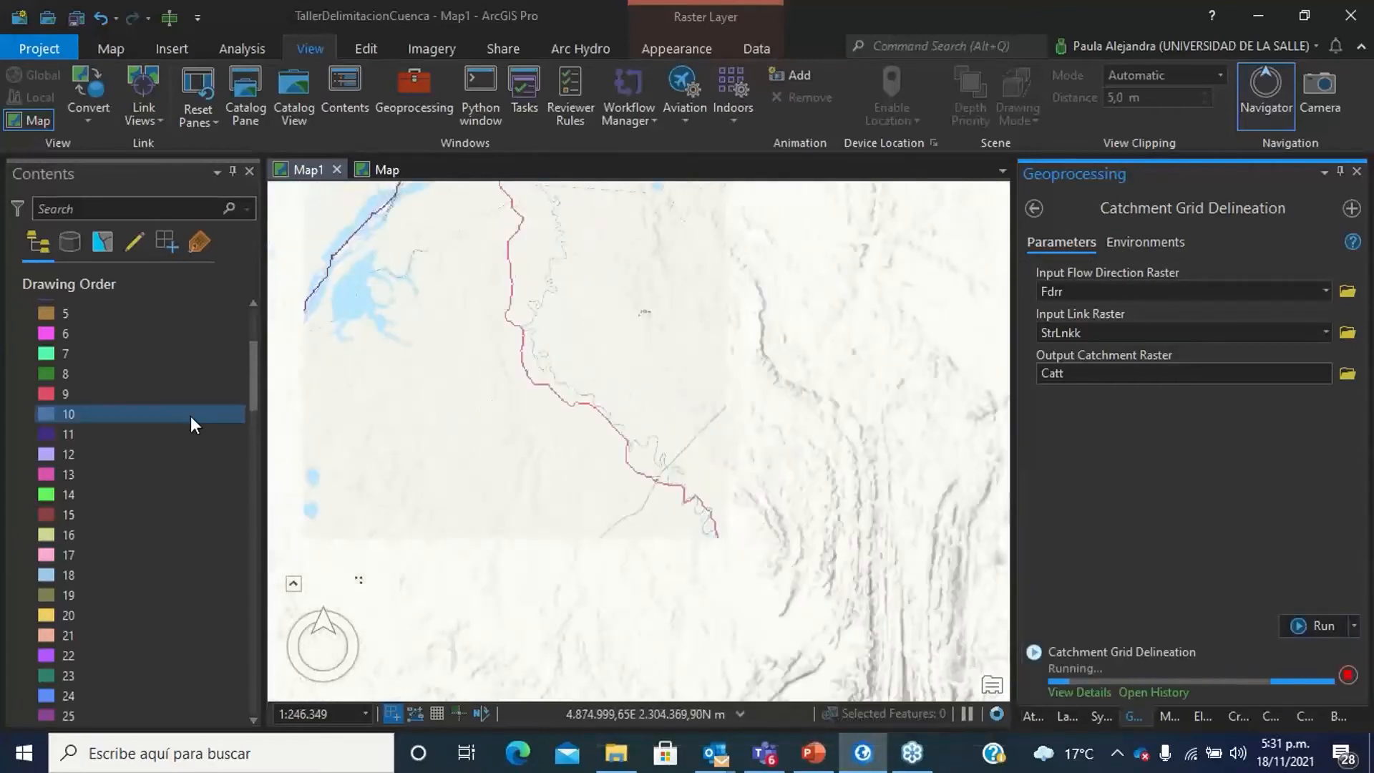
{"action": "scroll", "coordinate": [67, 394], "scroll_direction": "up", "scroll_amount": 3}
{"action": "scroll", "coordinate": [67, 393], "scroll_direction": "up", "scroll_amount": 1}
{"action": "left_click", "coordinate": [25, 381]}
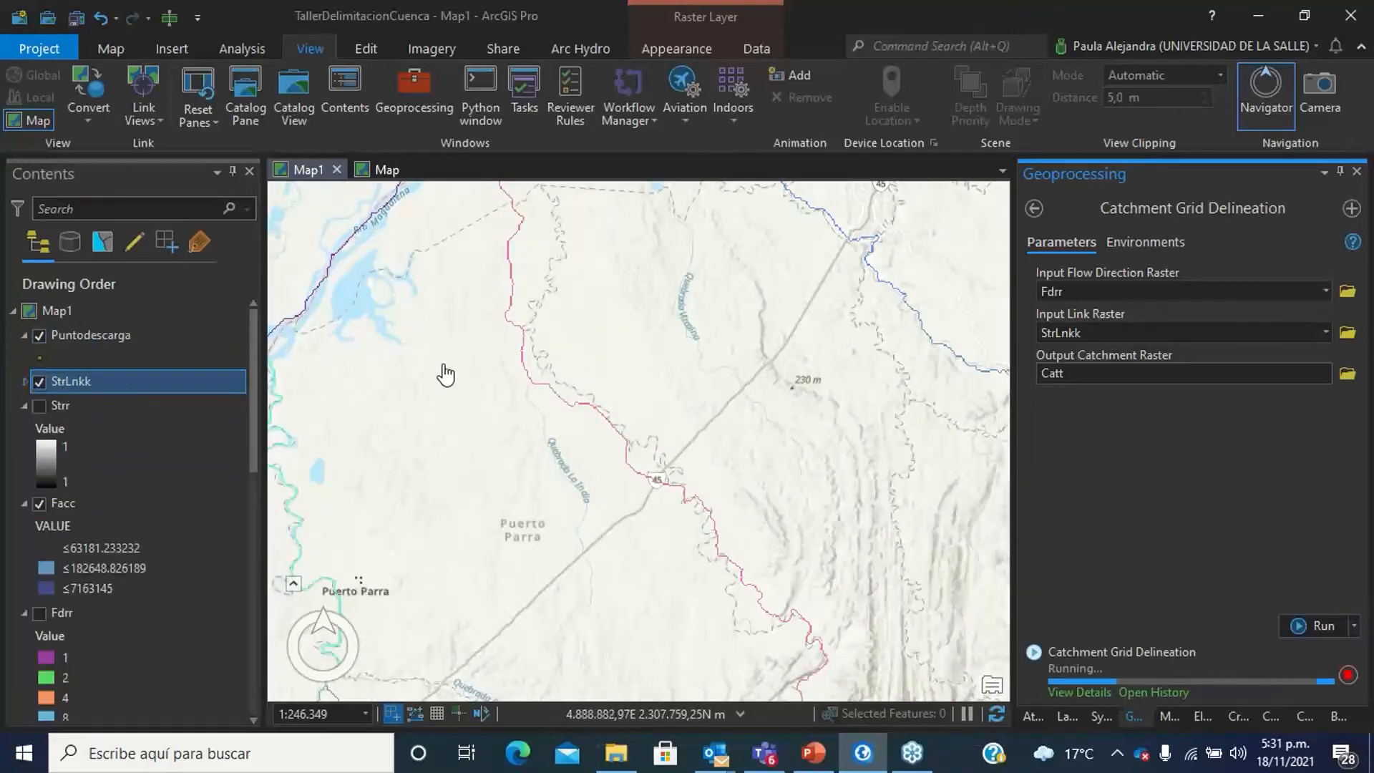
{"action": "scroll", "coordinate": [445, 374], "scroll_direction": "down", "scroll_amount": 4}
{"action": "left_click_drag", "start_coordinate": [503, 380], "coordinate": [659, 451]}
{"action": "scroll", "coordinate": [595, 439], "scroll_direction": "down", "scroll_amount": 2}
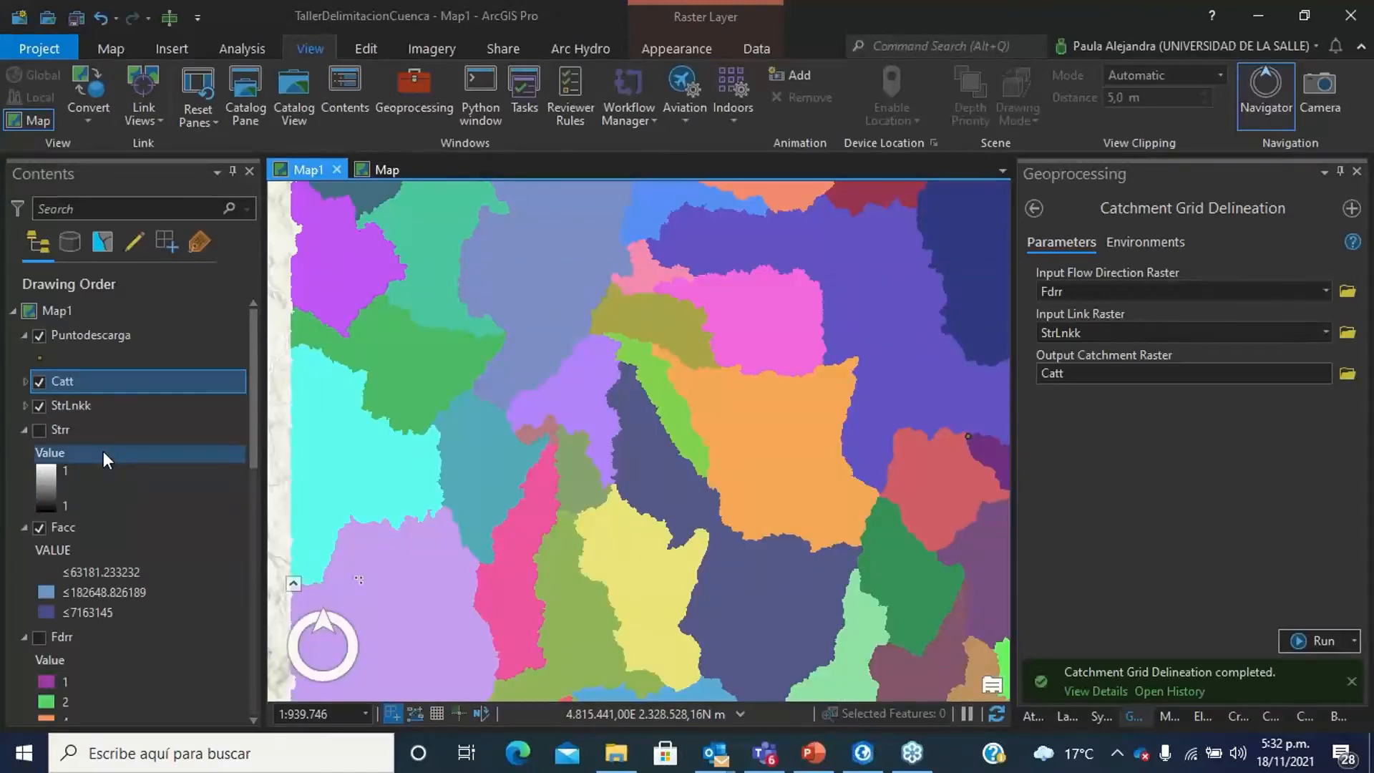
Expand the Catt layer's legend and examine its catchment values against the whole catchment raster on the map.
{"action": "left_click", "coordinate": [26, 383]}
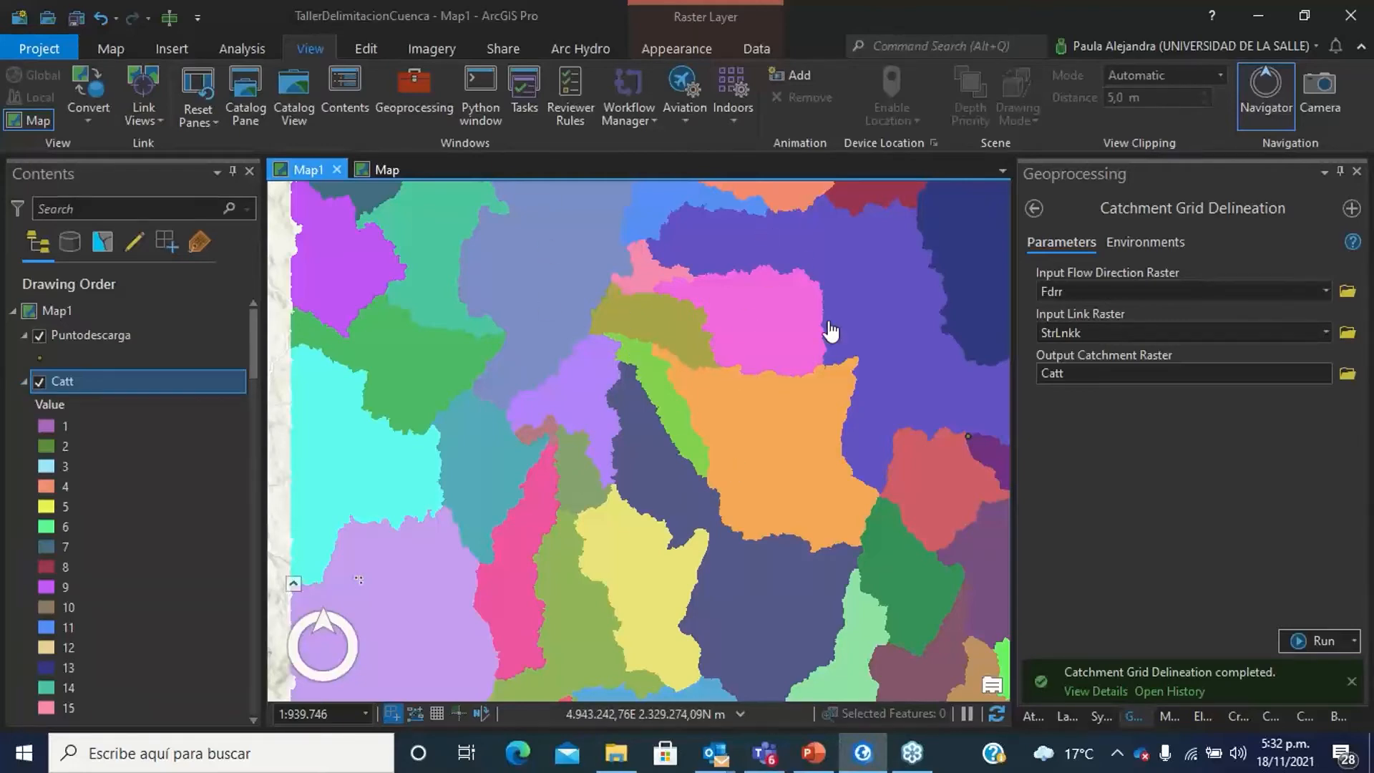
{"action": "scroll", "coordinate": [823, 358], "scroll_direction": "down", "scroll_amount": 3}
{"action": "scroll", "coordinate": [59, 574], "scroll_direction": "down", "scroll_amount": 15}
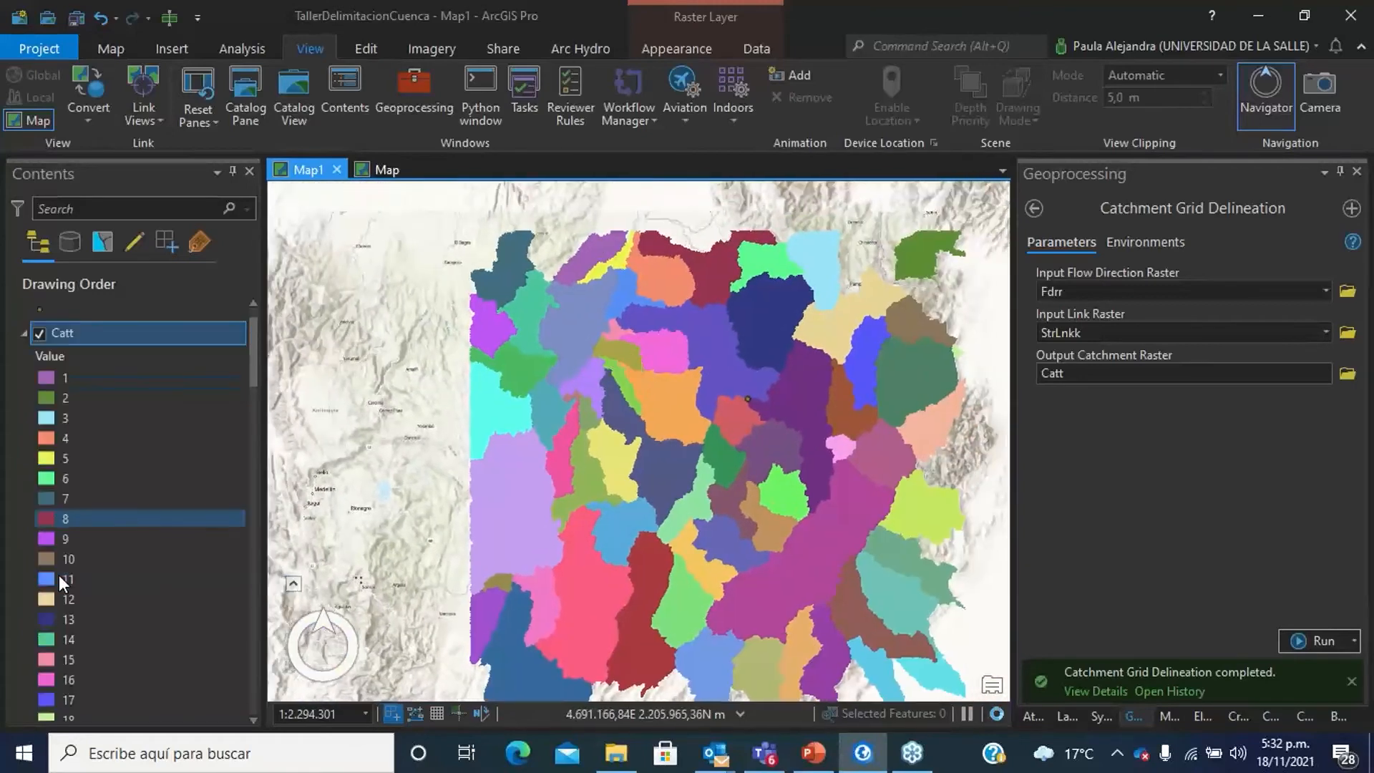
{"action": "scroll", "coordinate": [58, 574], "scroll_direction": "up", "scroll_amount": 18}
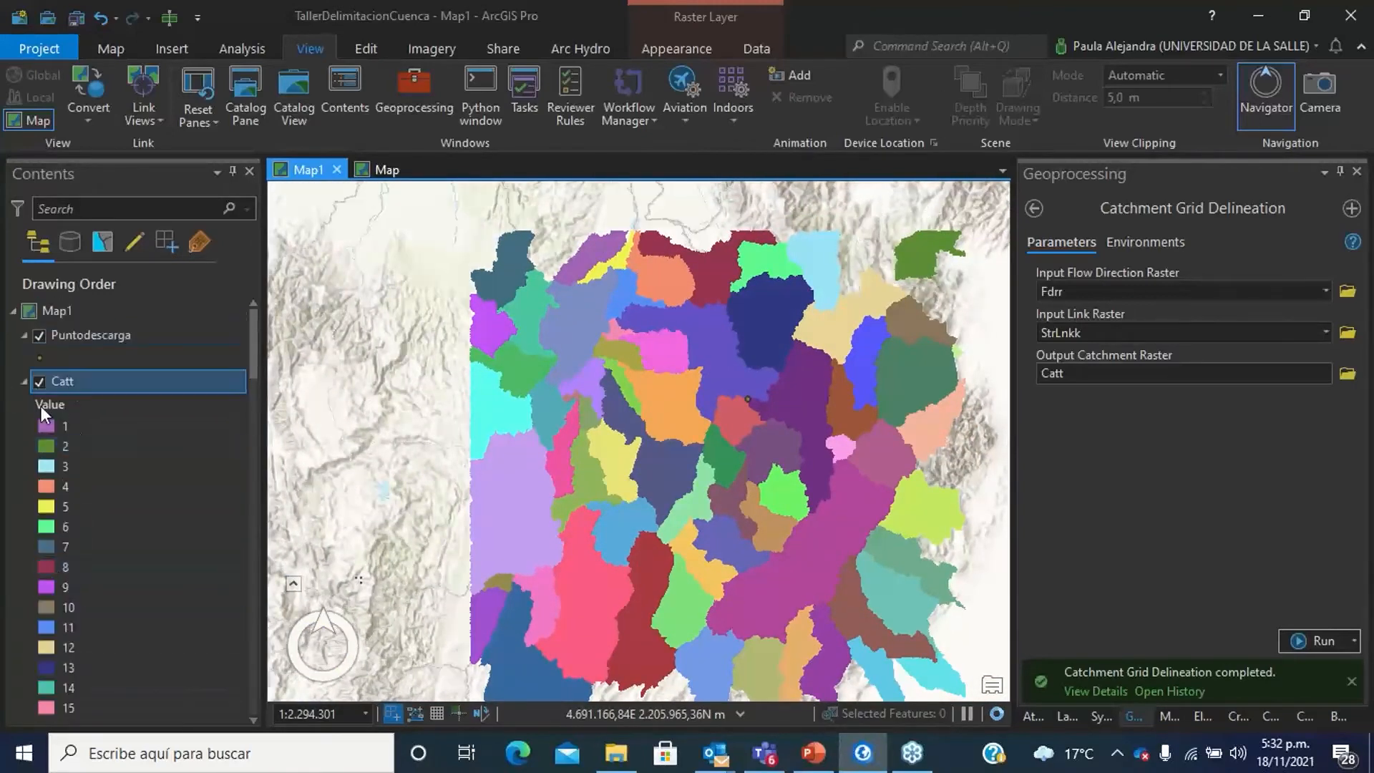
{"action": "scroll", "coordinate": [78, 493], "scroll_direction": "down", "scroll_amount": 20}
{"action": "scroll", "coordinate": [84, 553], "scroll_direction": "down", "scroll_amount": 3}
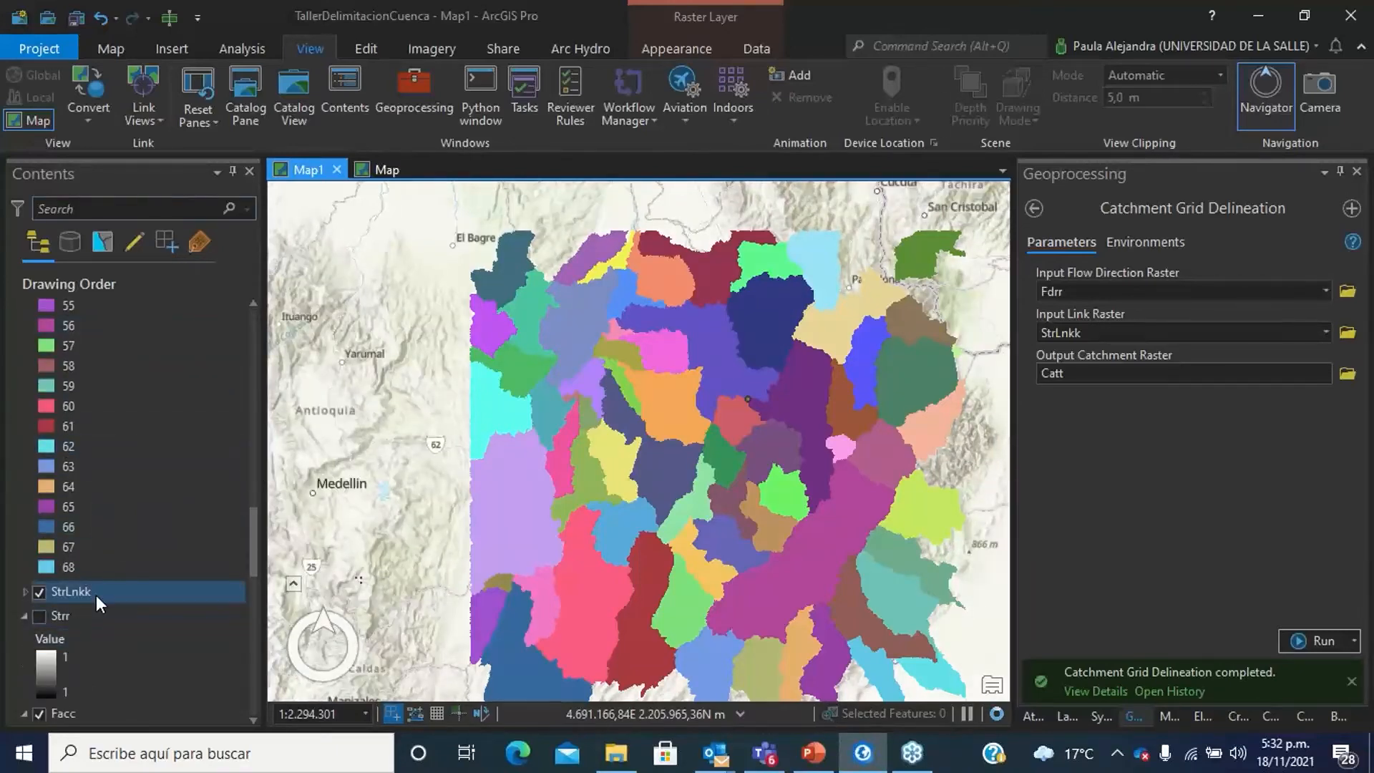
{"action": "scroll", "coordinate": [94, 570], "scroll_direction": "up", "scroll_amount": 20}
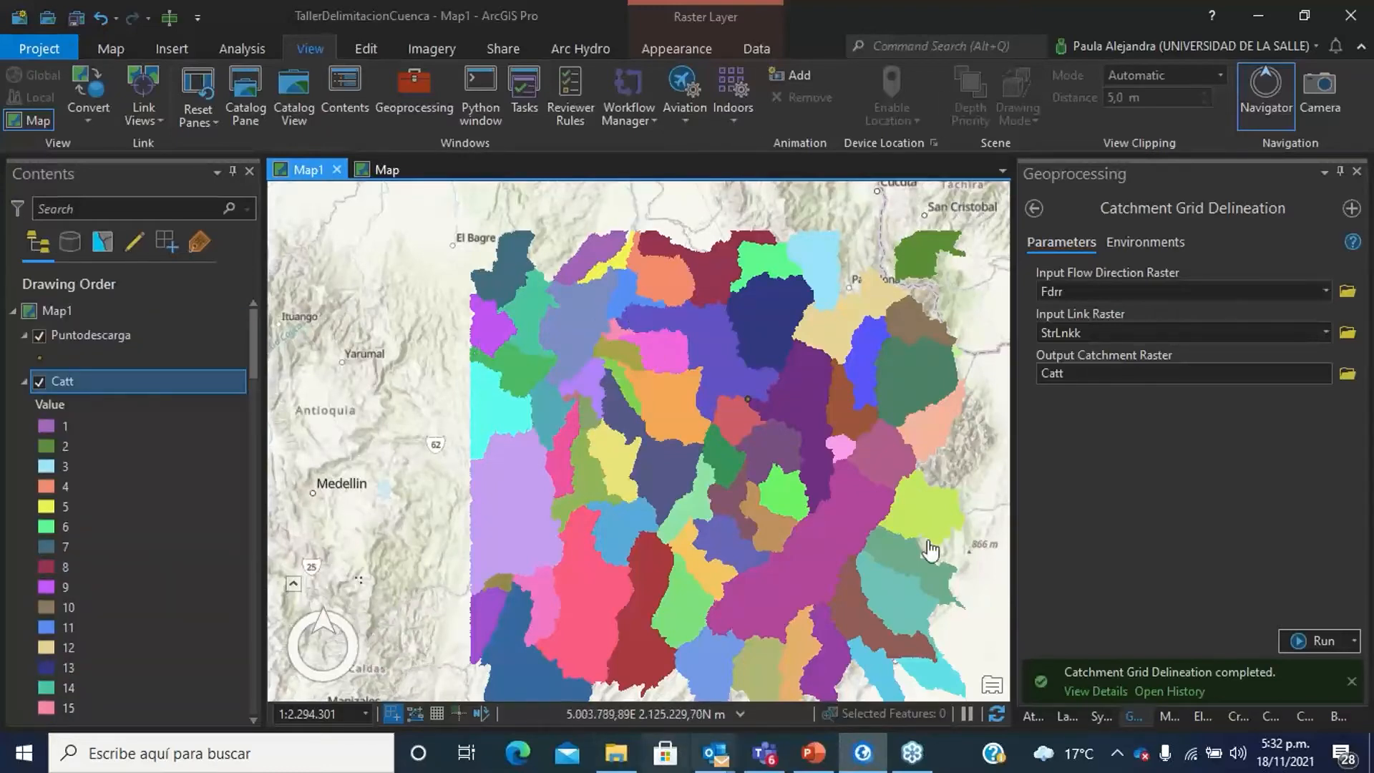
Switch to PowerPoint to view the Catchment Polygon Processing slide, and return to ArcGIS Pro.
{"action": "key", "text": "alt+Tab"}
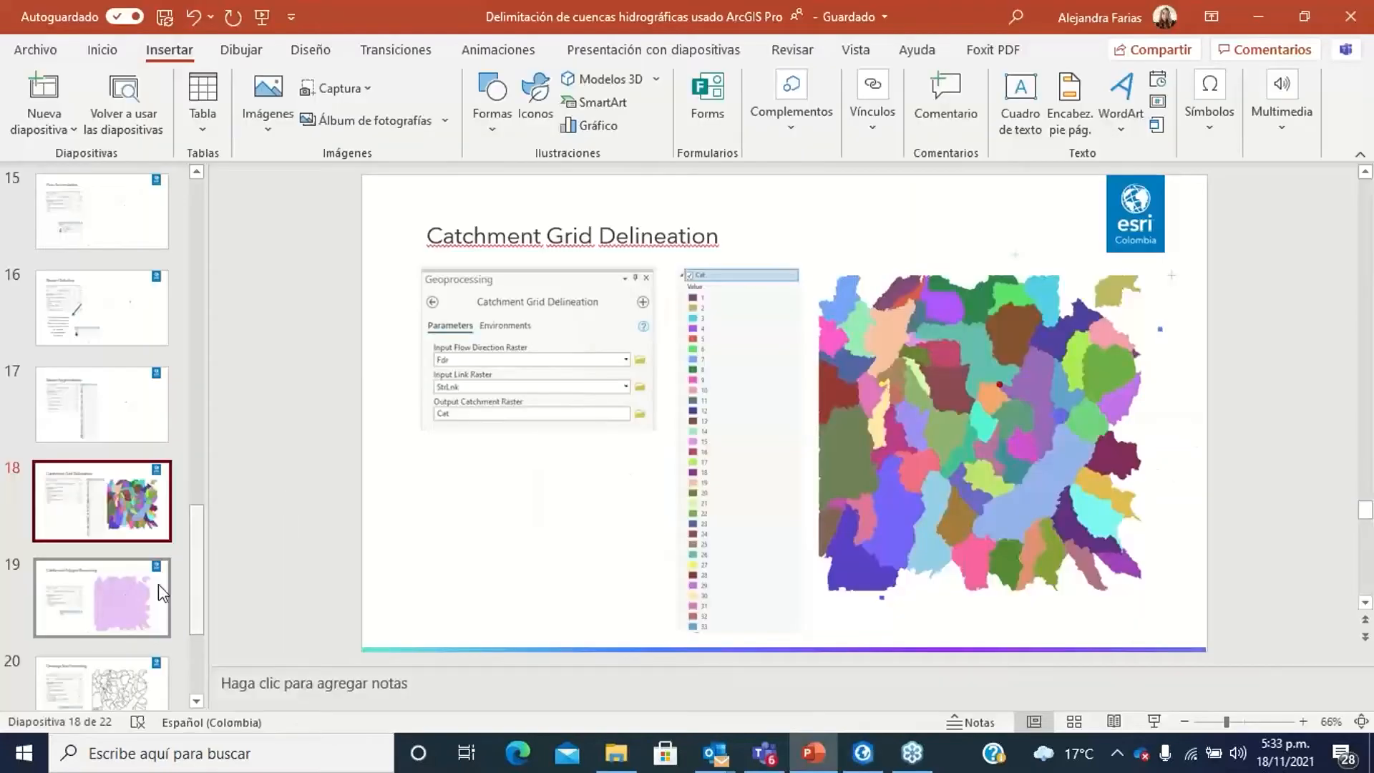
{"action": "left_click", "coordinate": [146, 605]}
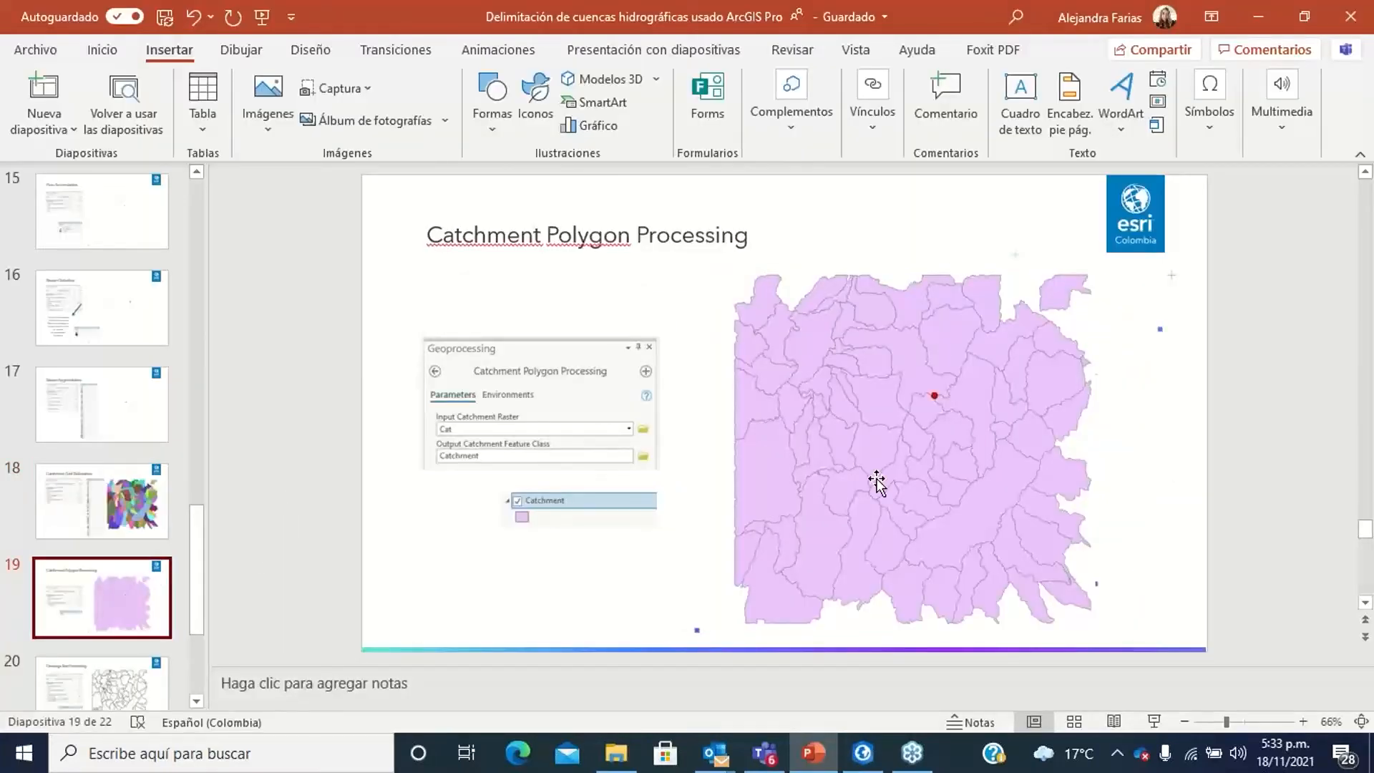
{"action": "key", "text": "alt+Tab"}
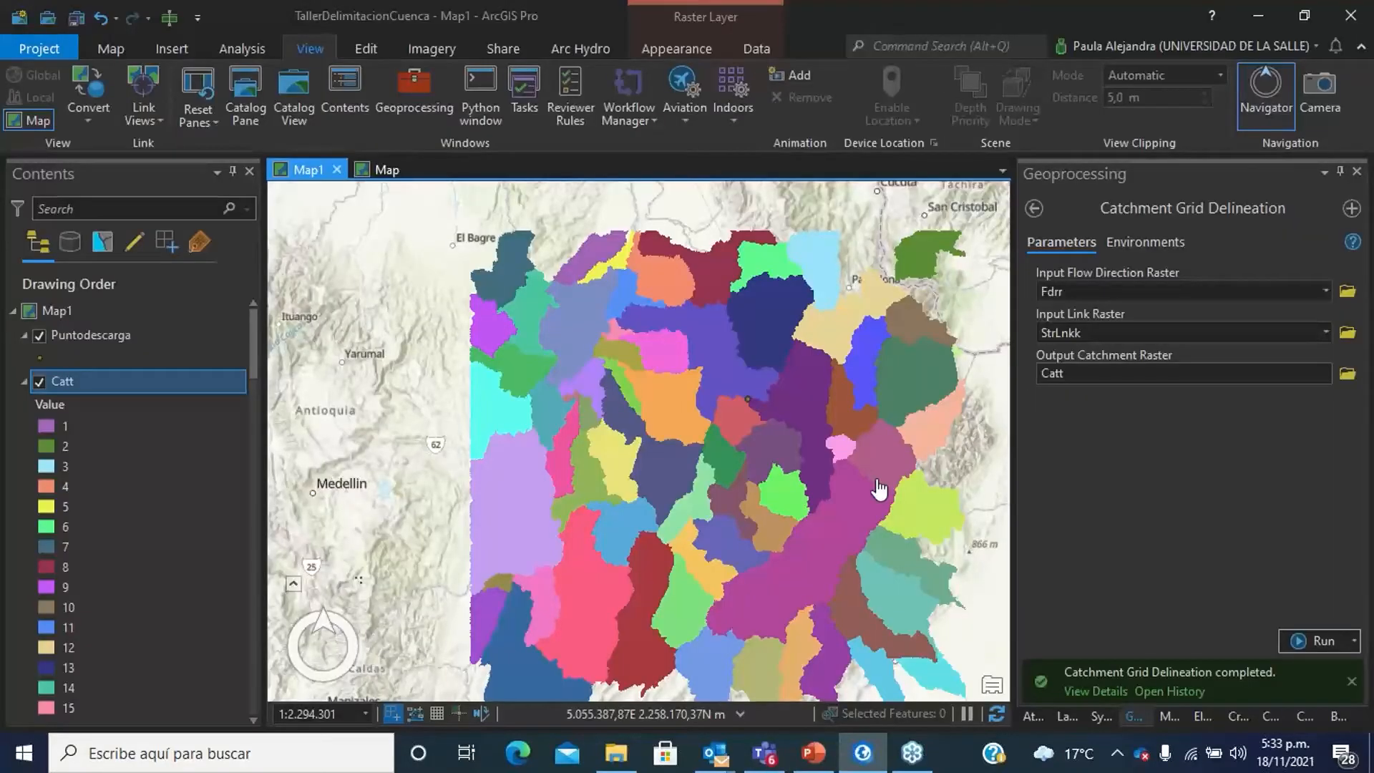
Run the Arc Hydro Catchment Polygon Processing tool with Catt as the catchment raster and Catchmentt as the output feature class.
{"action": "left_click", "coordinate": [1035, 210]}
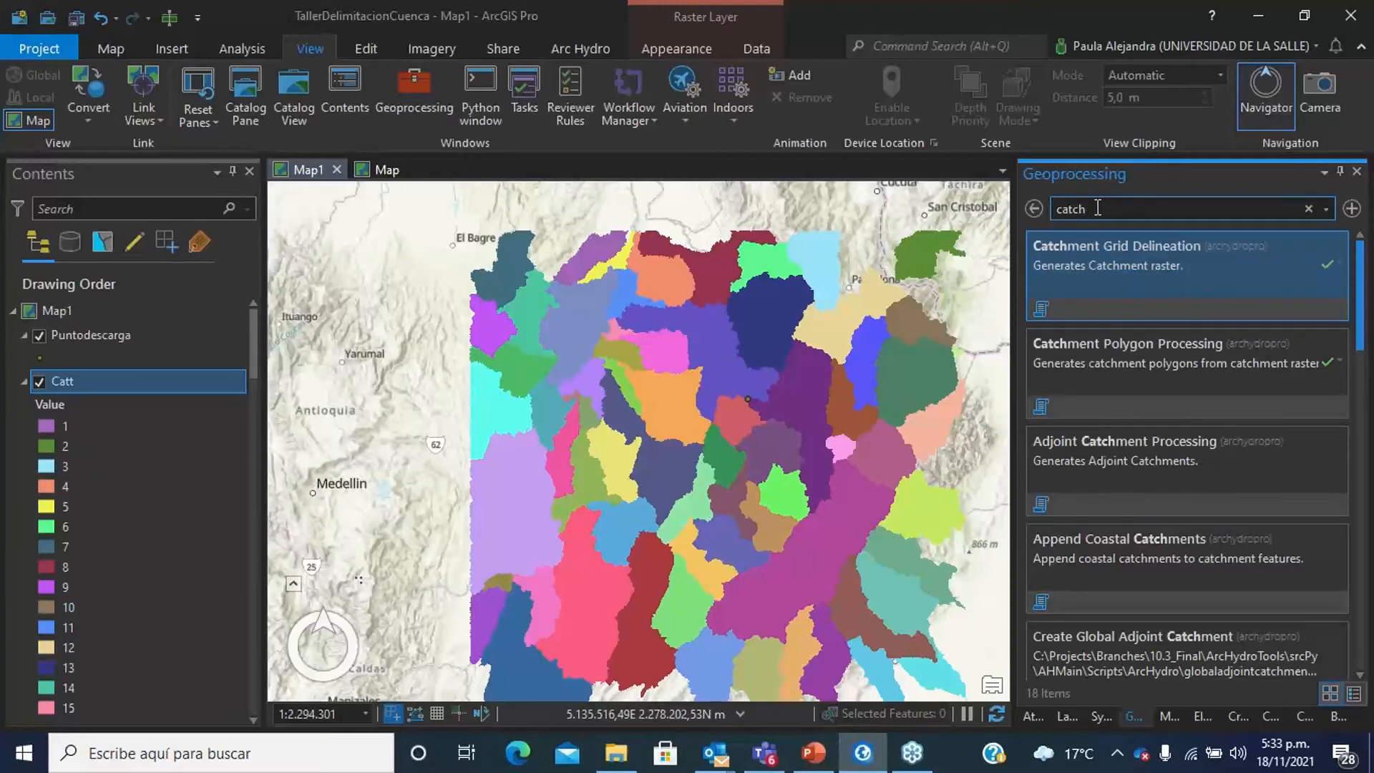
{"action": "left_click", "coordinate": [1093, 348]}
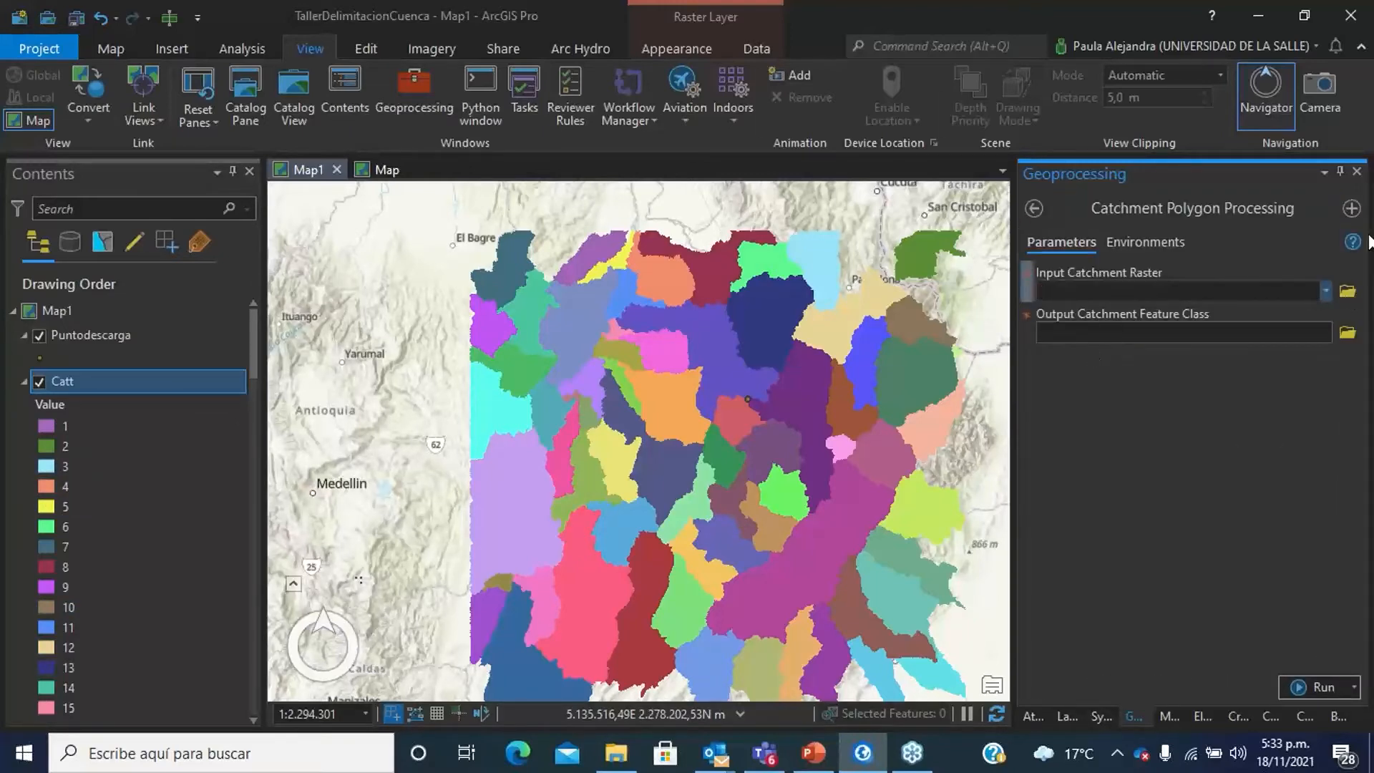
{"action": "left_click", "coordinate": [1326, 290]}
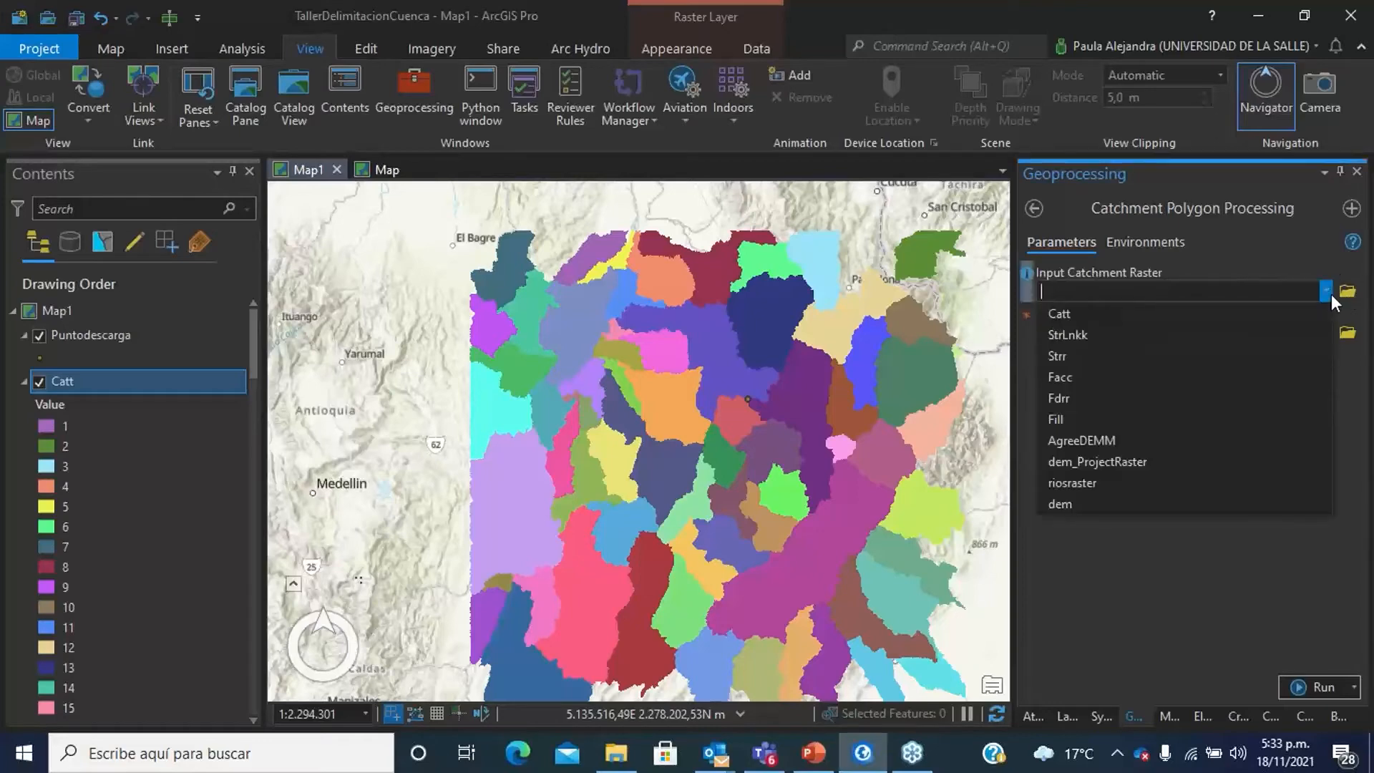
{"action": "left_click", "coordinate": [1273, 313]}
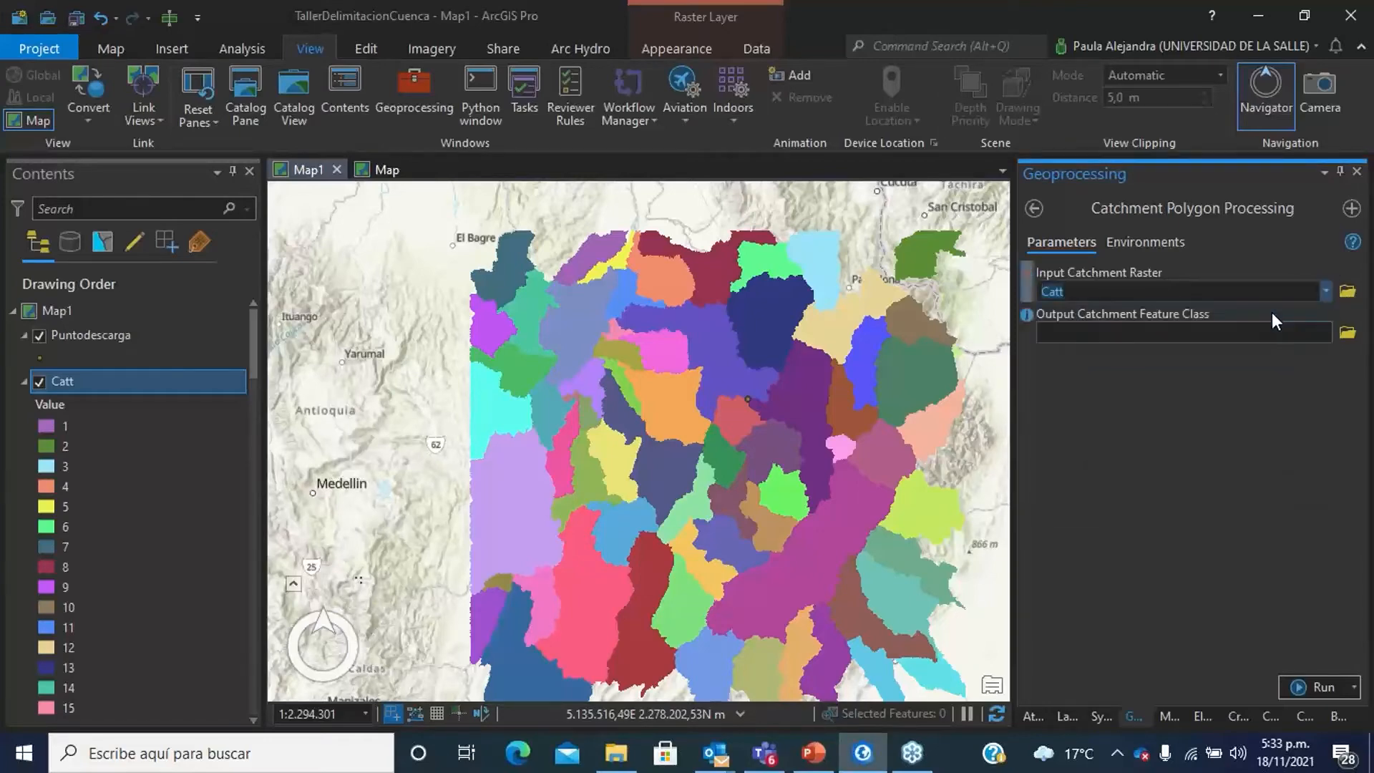
{"action": "left_click", "coordinate": [1320, 333]}
{"action": "type", "text": "t"}
{"action": "left_click", "coordinate": [1297, 464]}
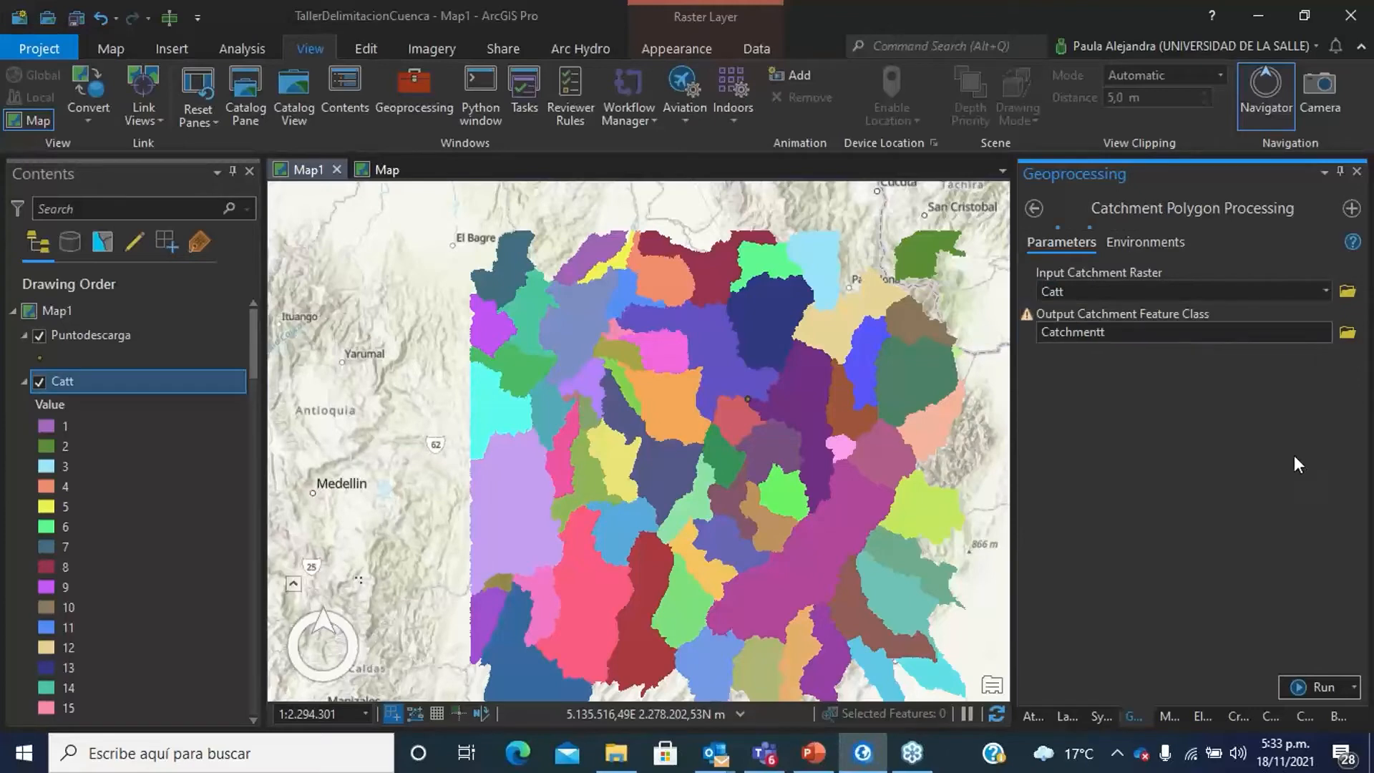
{"action": "left_click", "coordinate": [1316, 688]}
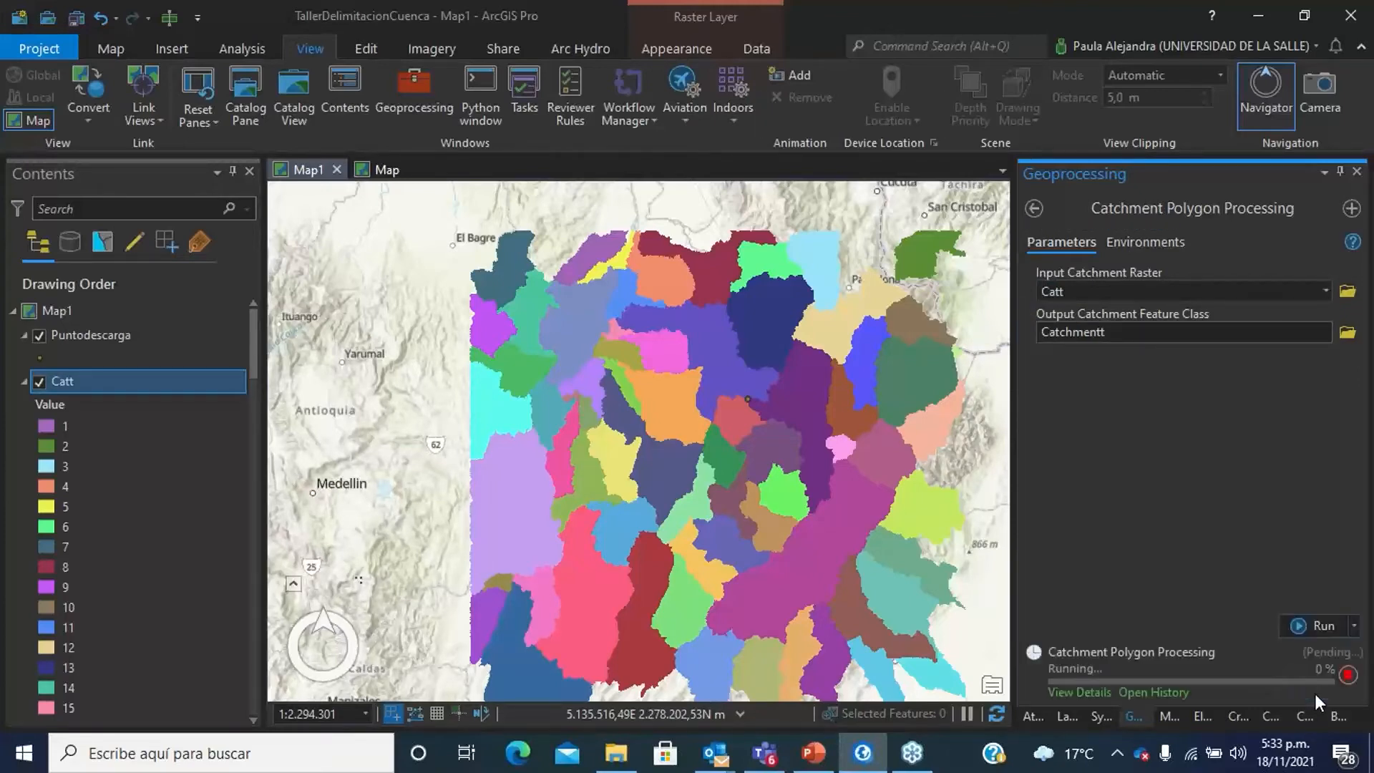
{"action": "mouse_move", "coordinate": [1315, 693]}
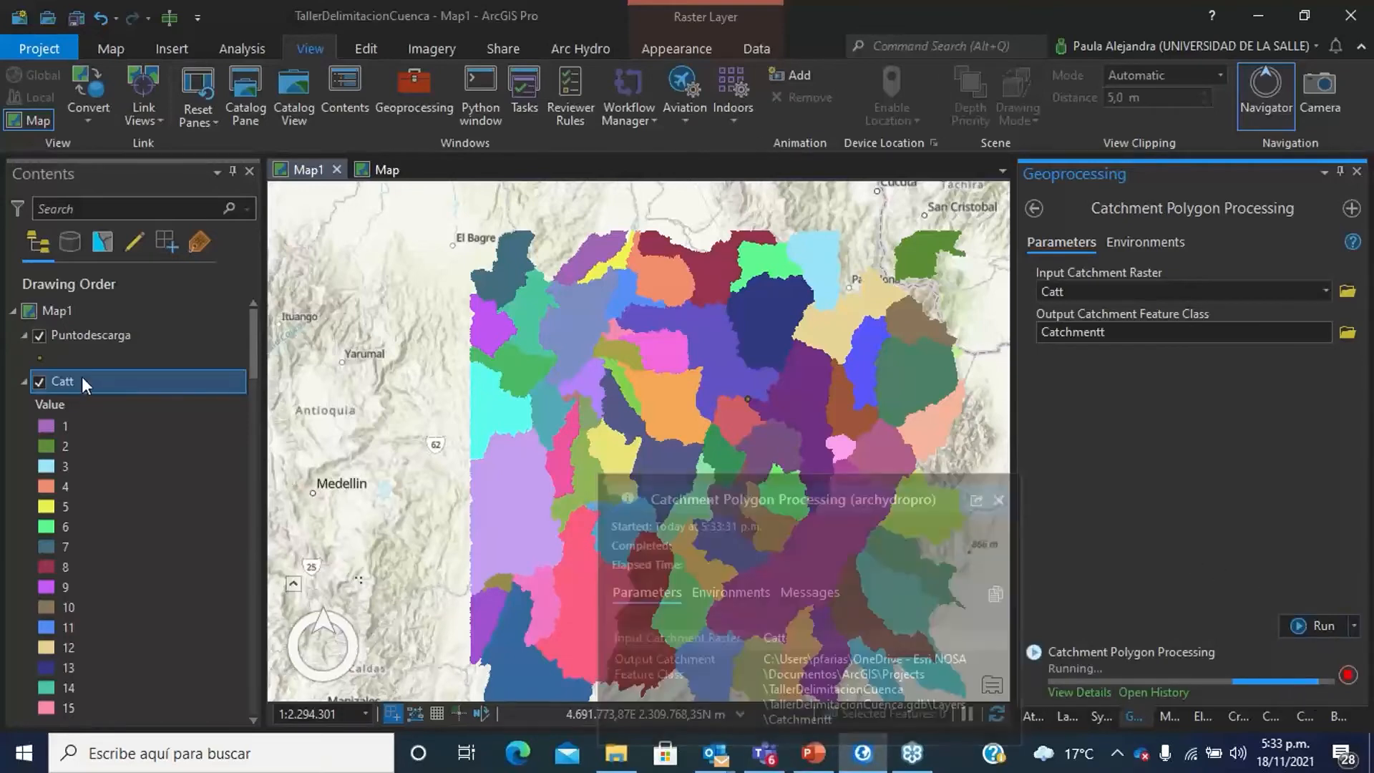
Hide the Catt layer and collapse the legends of the Catt and Strr layers.
{"action": "left_click", "coordinate": [39, 381]}
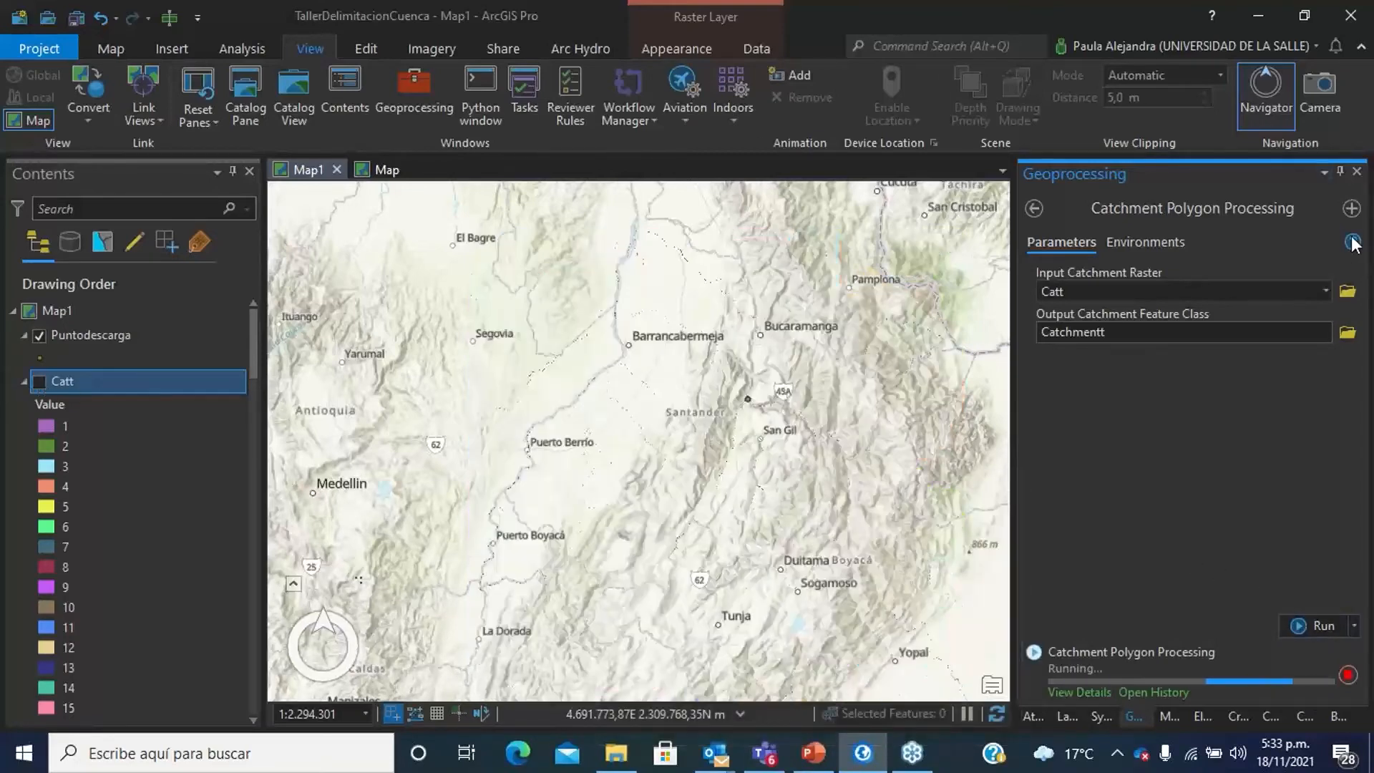
{"action": "left_click", "coordinate": [24, 381]}
{"action": "scroll", "coordinate": [27, 407], "scroll_direction": "down", "scroll_amount": 2}
{"action": "left_click", "coordinate": [26, 332]}
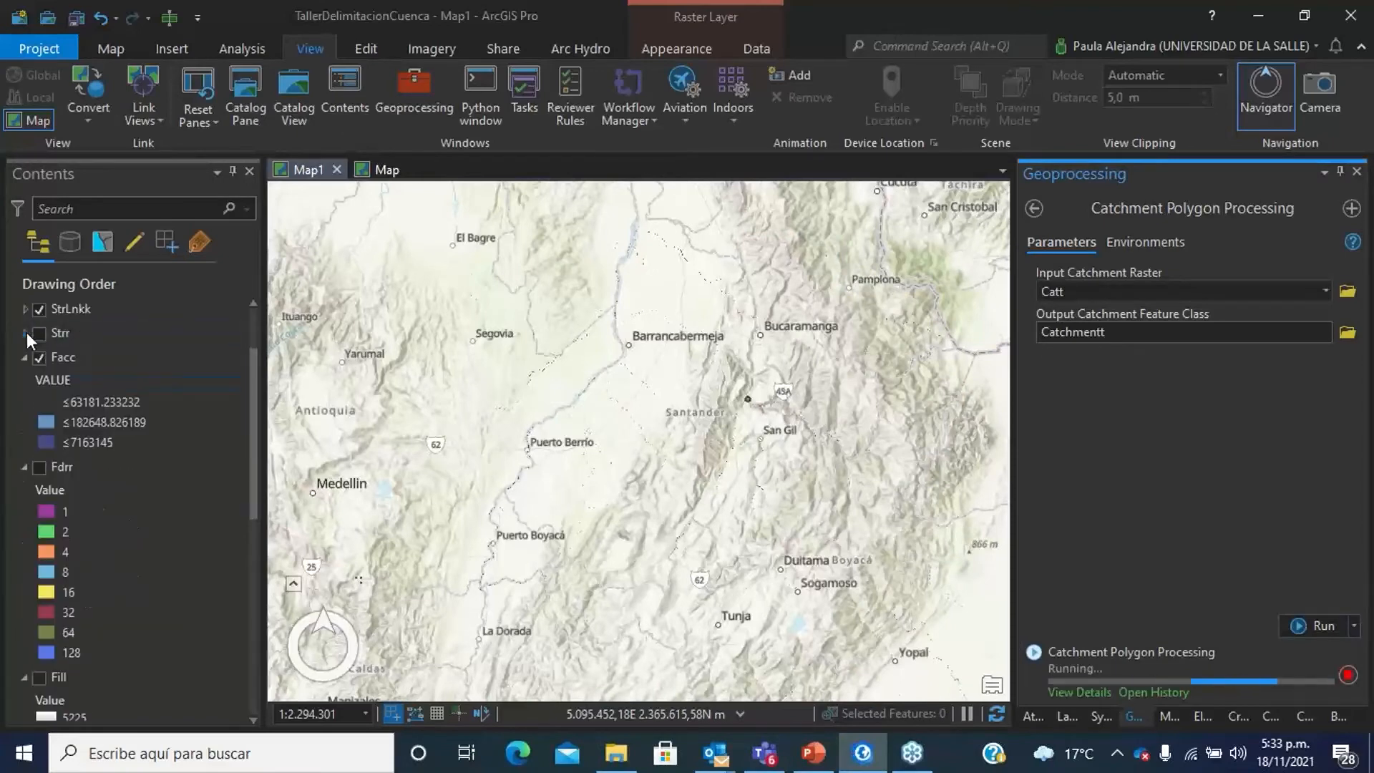
Collapse the Facc layer's legend in the layer list.
{"action": "left_click", "coordinate": [26, 356]}
{"action": "left_click", "coordinate": [20, 380]}
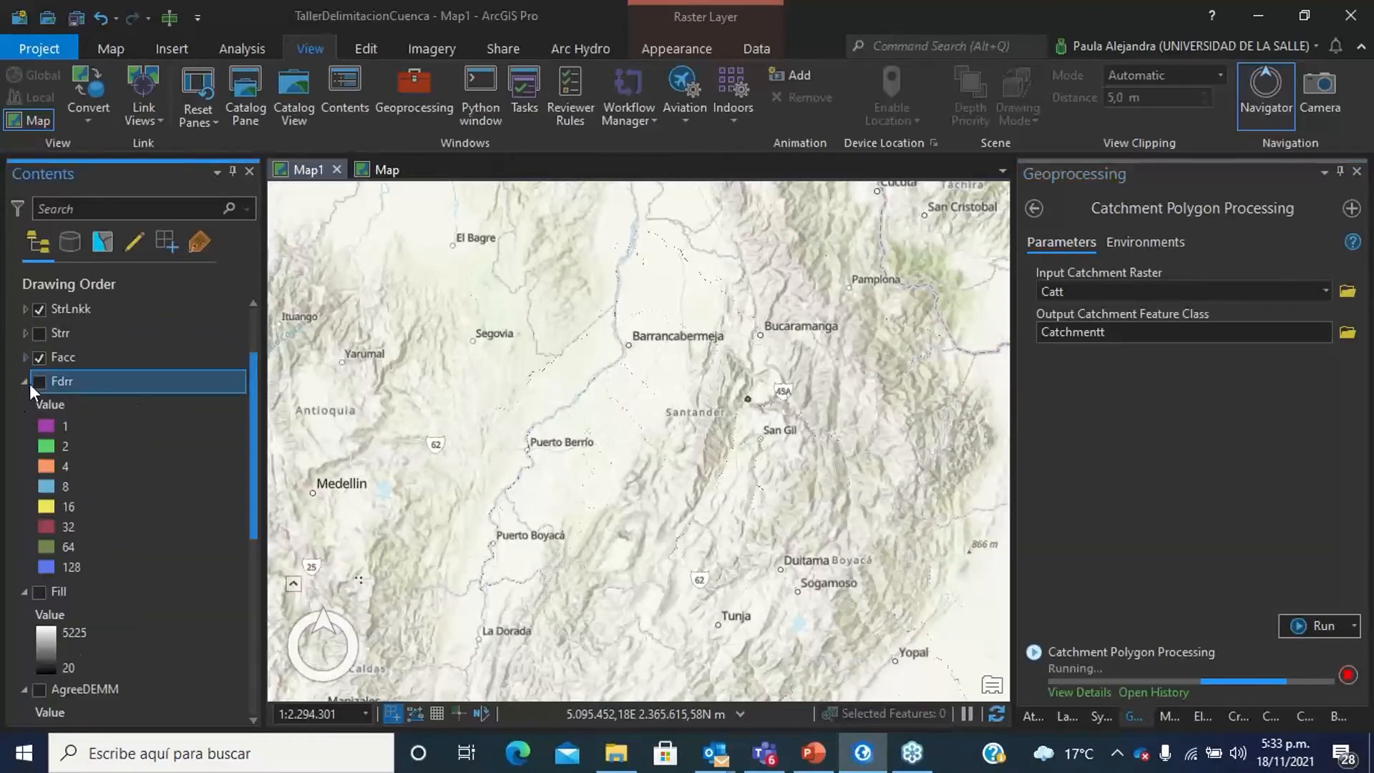
{"action": "scroll", "coordinate": [29, 387], "scroll_direction": "up", "scroll_amount": 2}
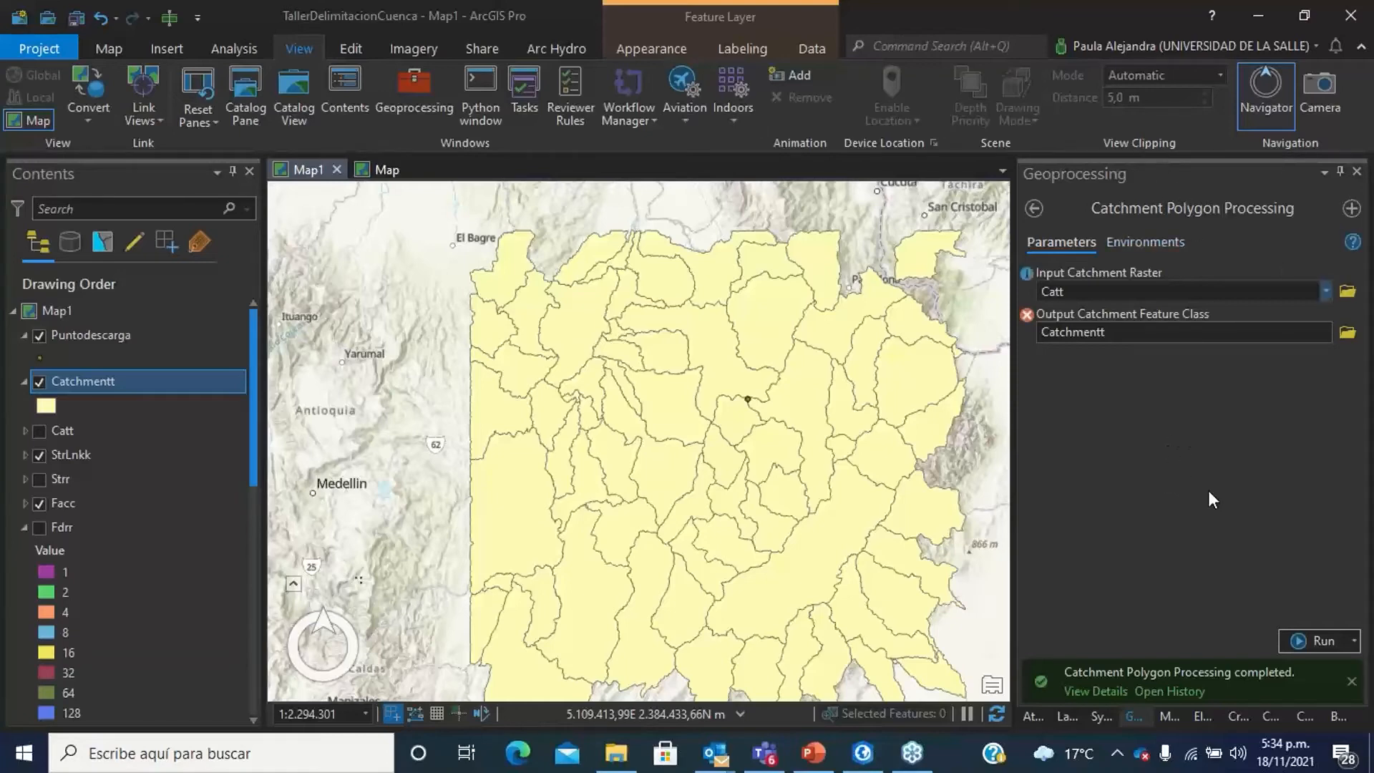
{"action": "left_click", "coordinate": [1180, 383]}
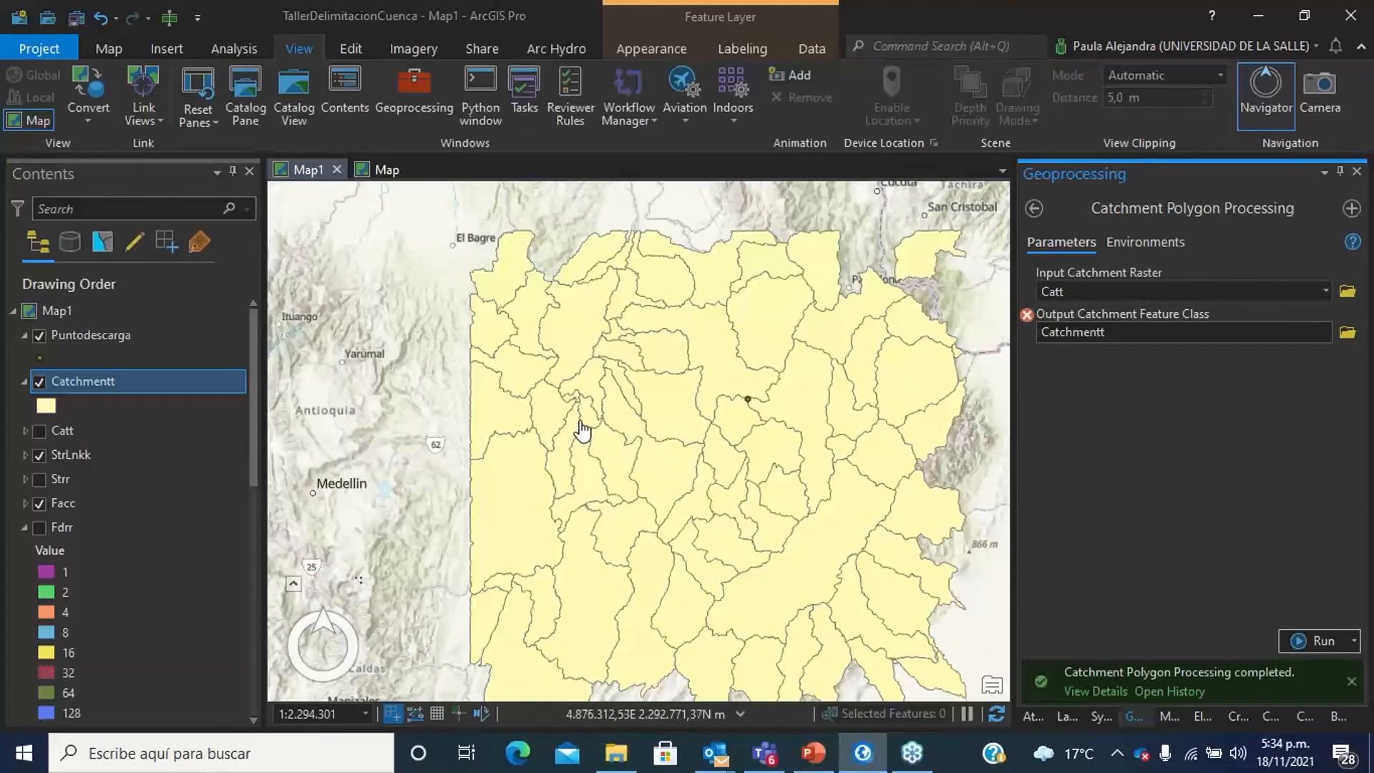
Switch to PowerPoint to view the Drainage line Processing slide, and return to ArcGIS Pro.
{"action": "left_click", "coordinate": [813, 753]}
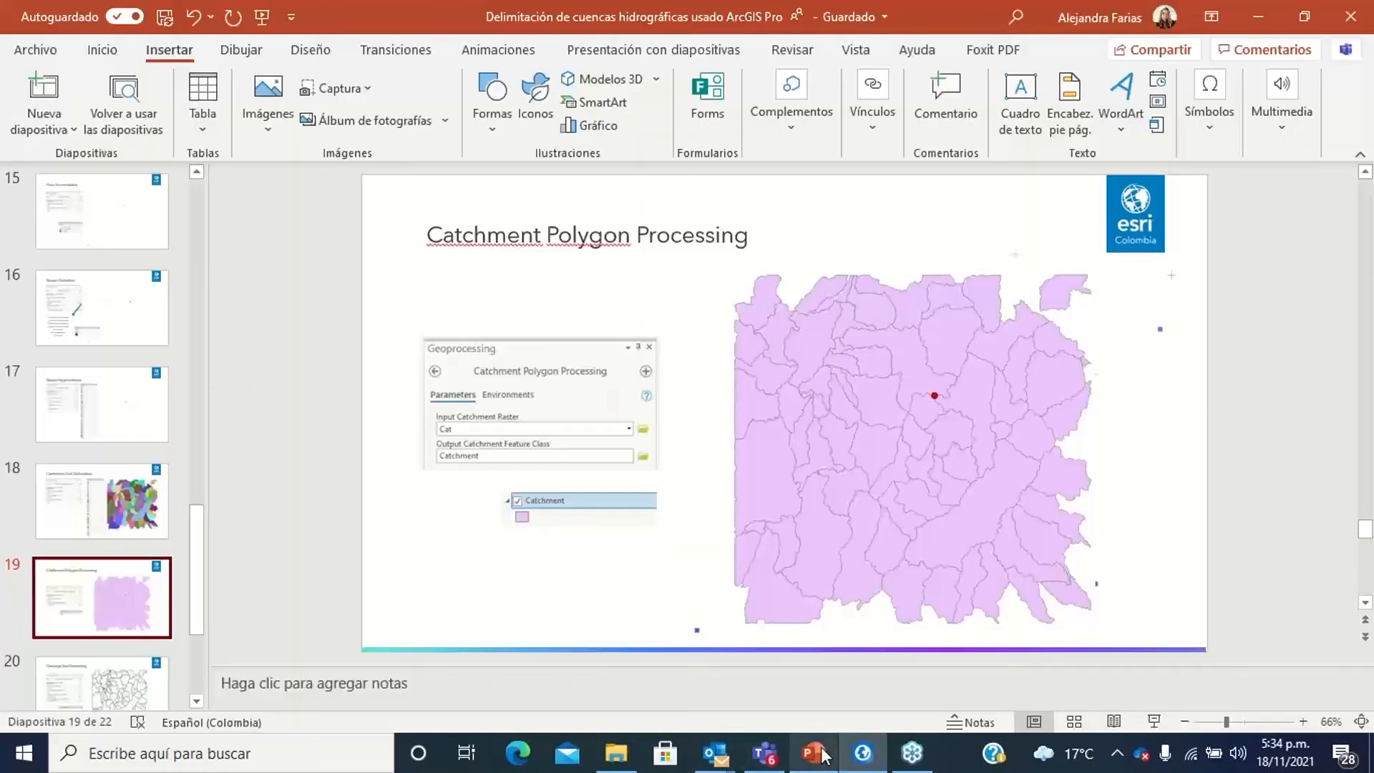
{"action": "left_click", "coordinate": [140, 695]}
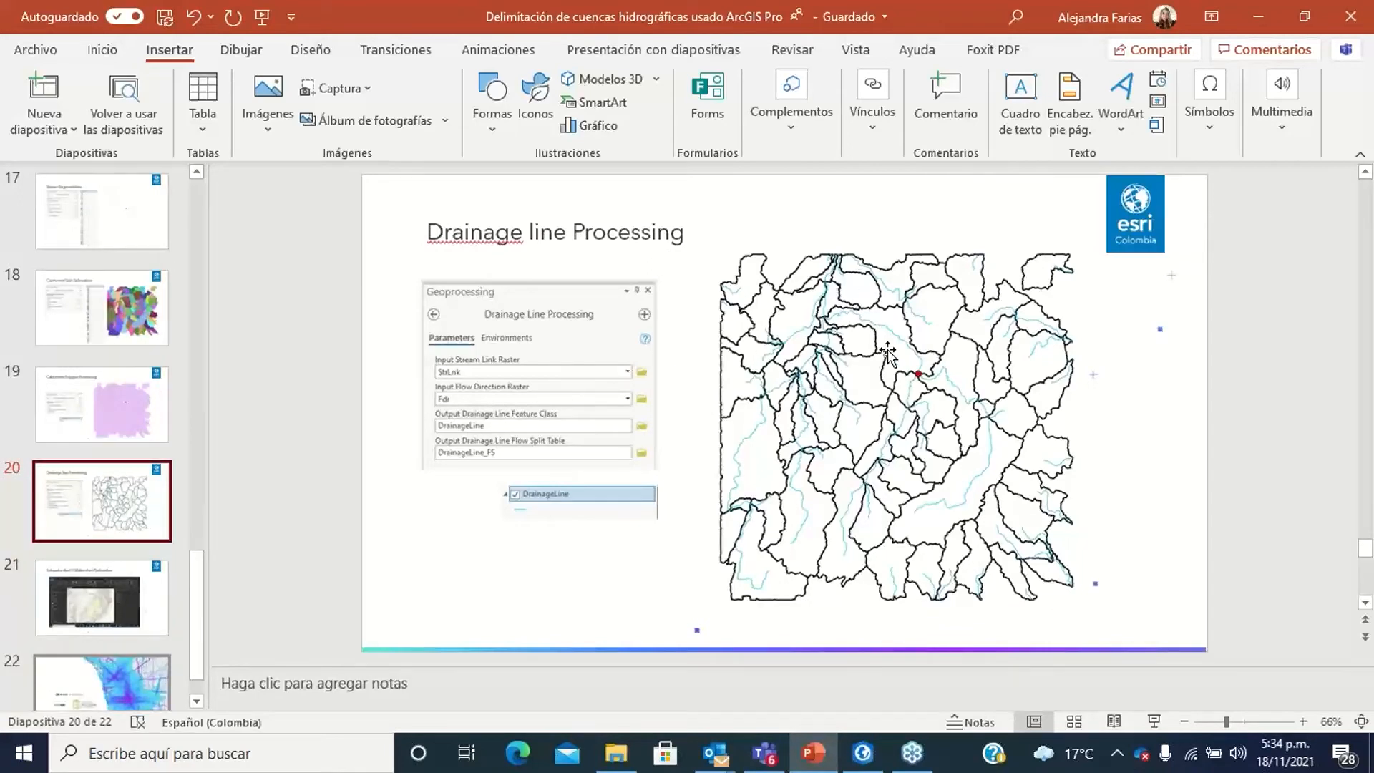
{"action": "left_click", "coordinate": [862, 753]}
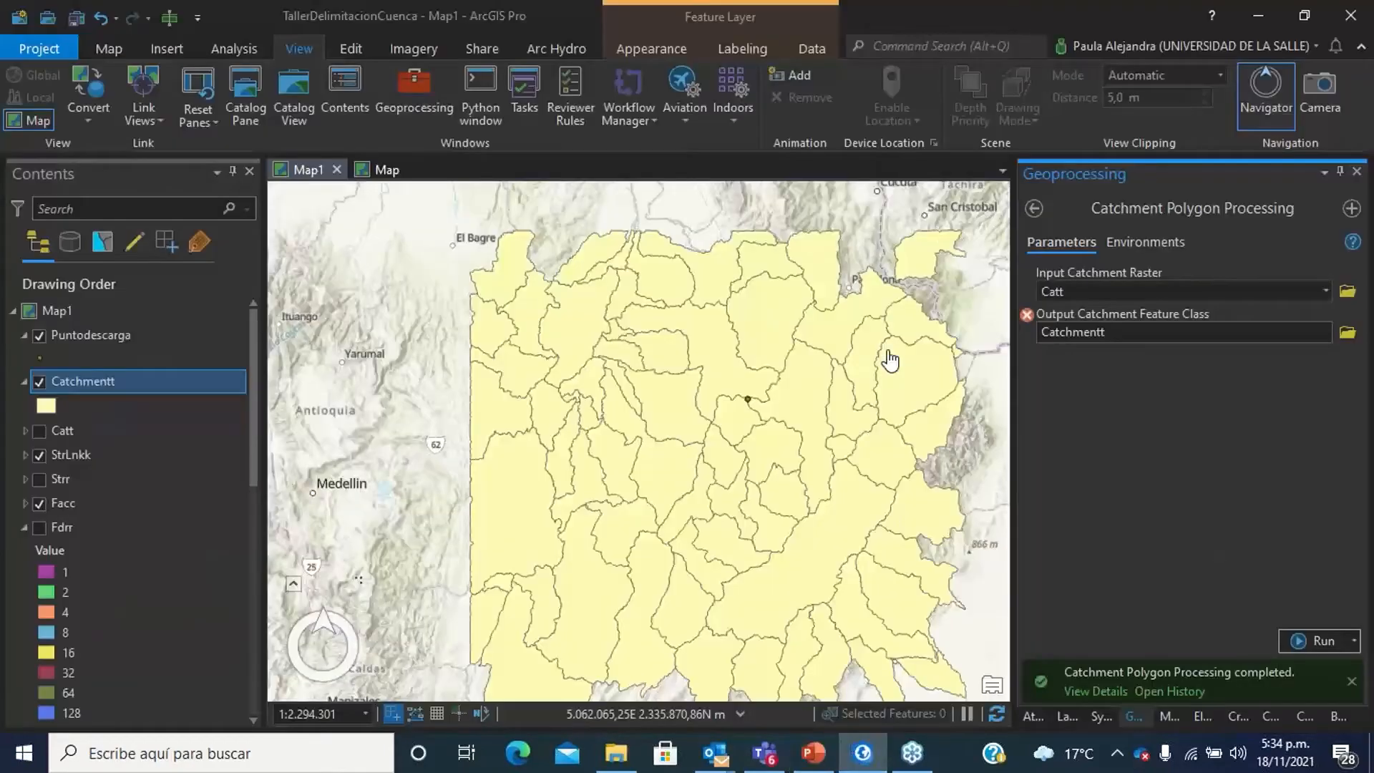
Search the geoprocessing tools for "drenage" and open the Arc Hydro Drainage Line Processing tool.
{"action": "left_click", "coordinate": [1034, 208]}
{"action": "left_click_drag", "start_coordinate": [1141, 215], "coordinate": [982, 214]}
{"action": "key", "text": "BackSpace"}
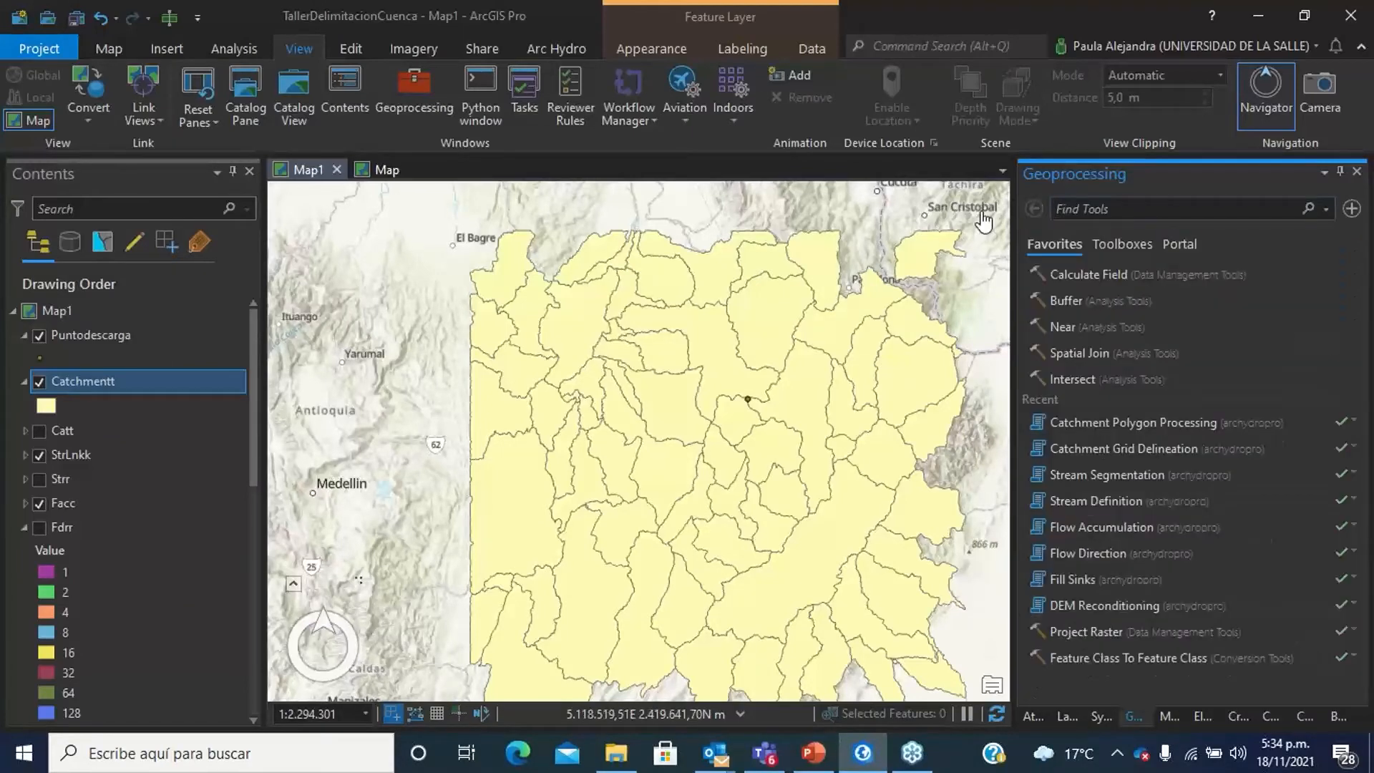
{"action": "type", "text": "drenage"}
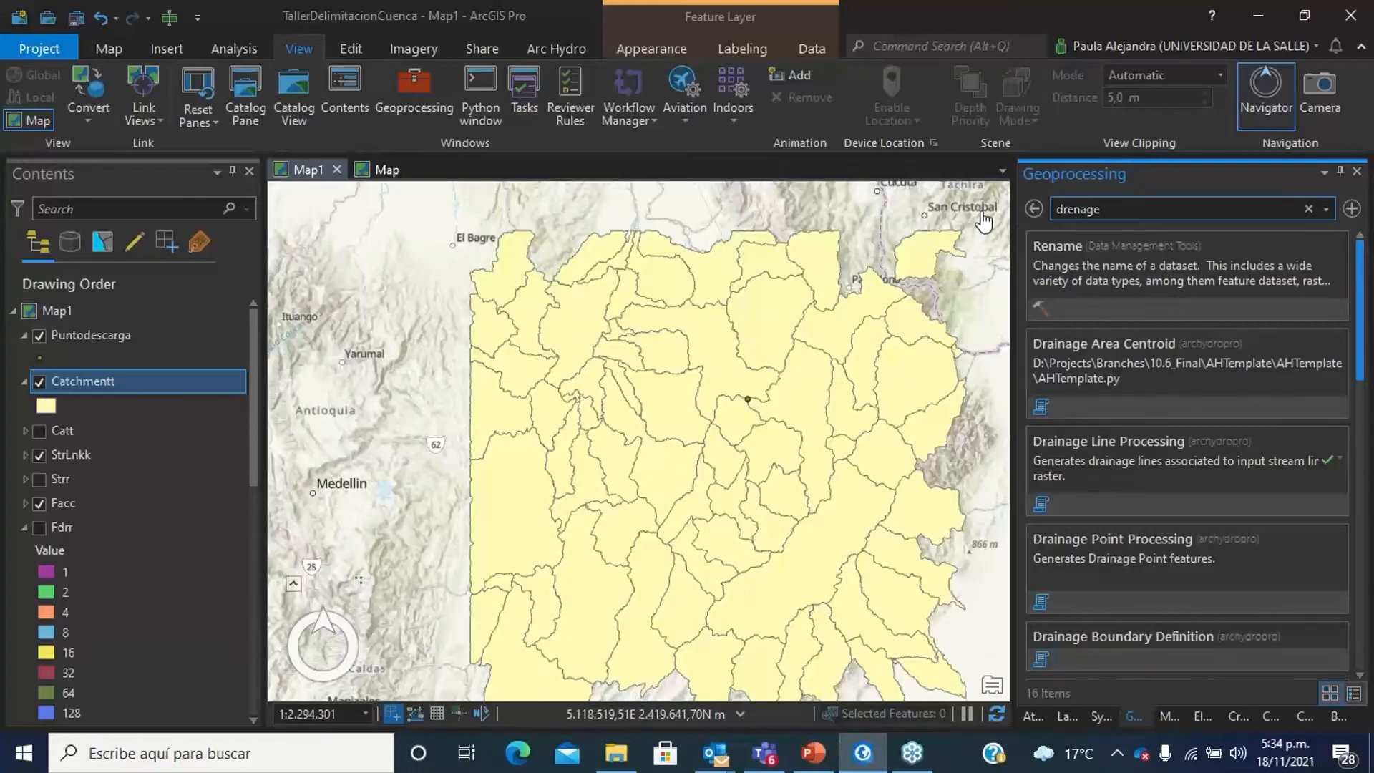
{"action": "left_click", "coordinate": [1111, 448]}
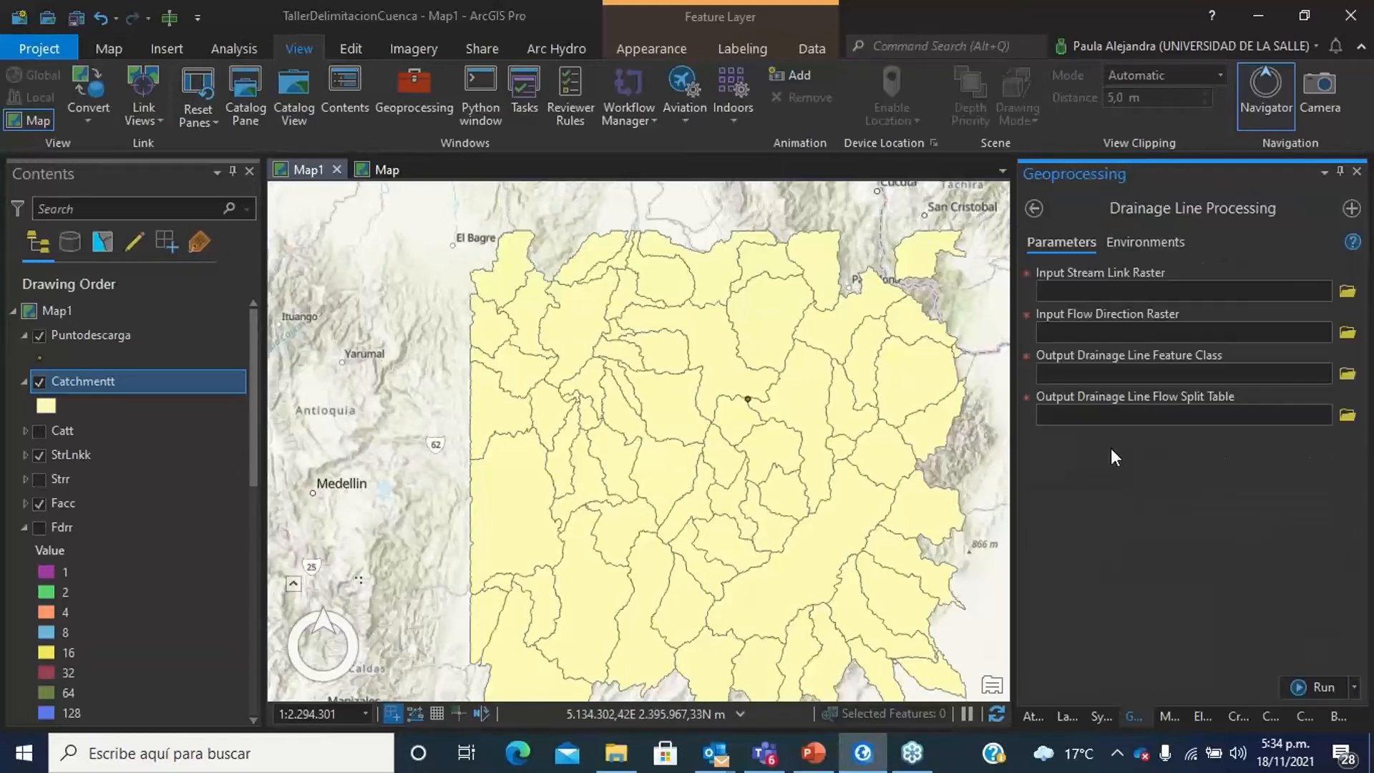
Set StrLnkk as the input stream link raster and Fdrr as the input flow direction raster.
{"action": "left_click", "coordinate": [1326, 290]}
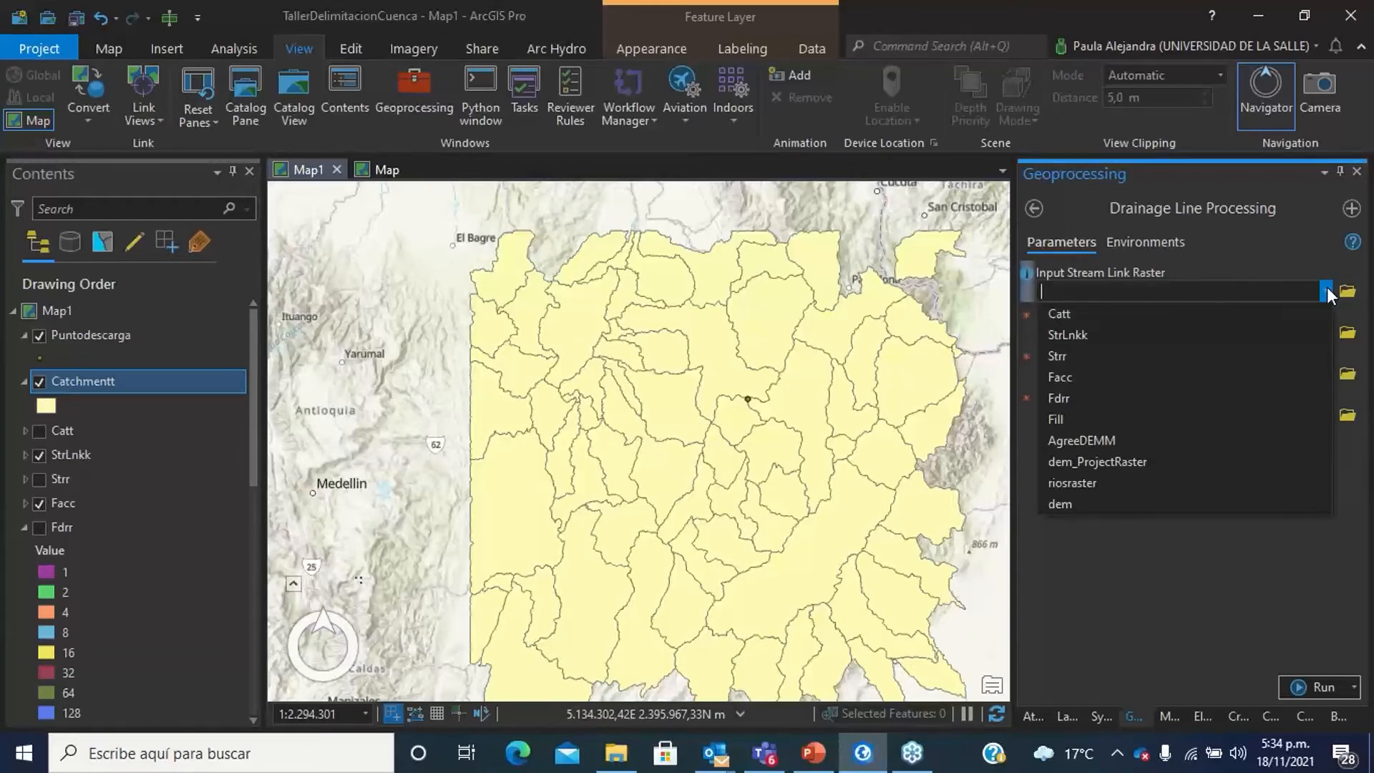
{"action": "left_click", "coordinate": [1299, 335]}
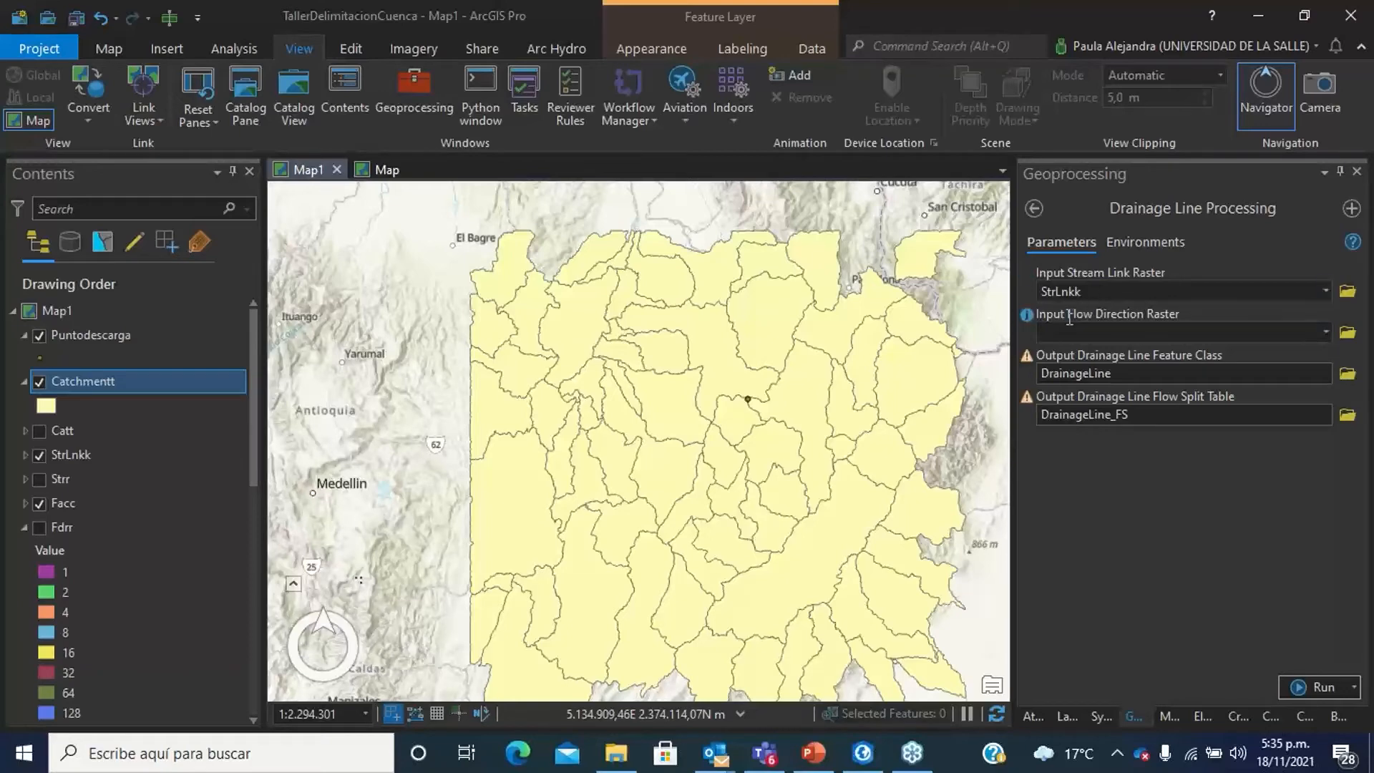
{"action": "left_click", "coordinate": [1326, 333]}
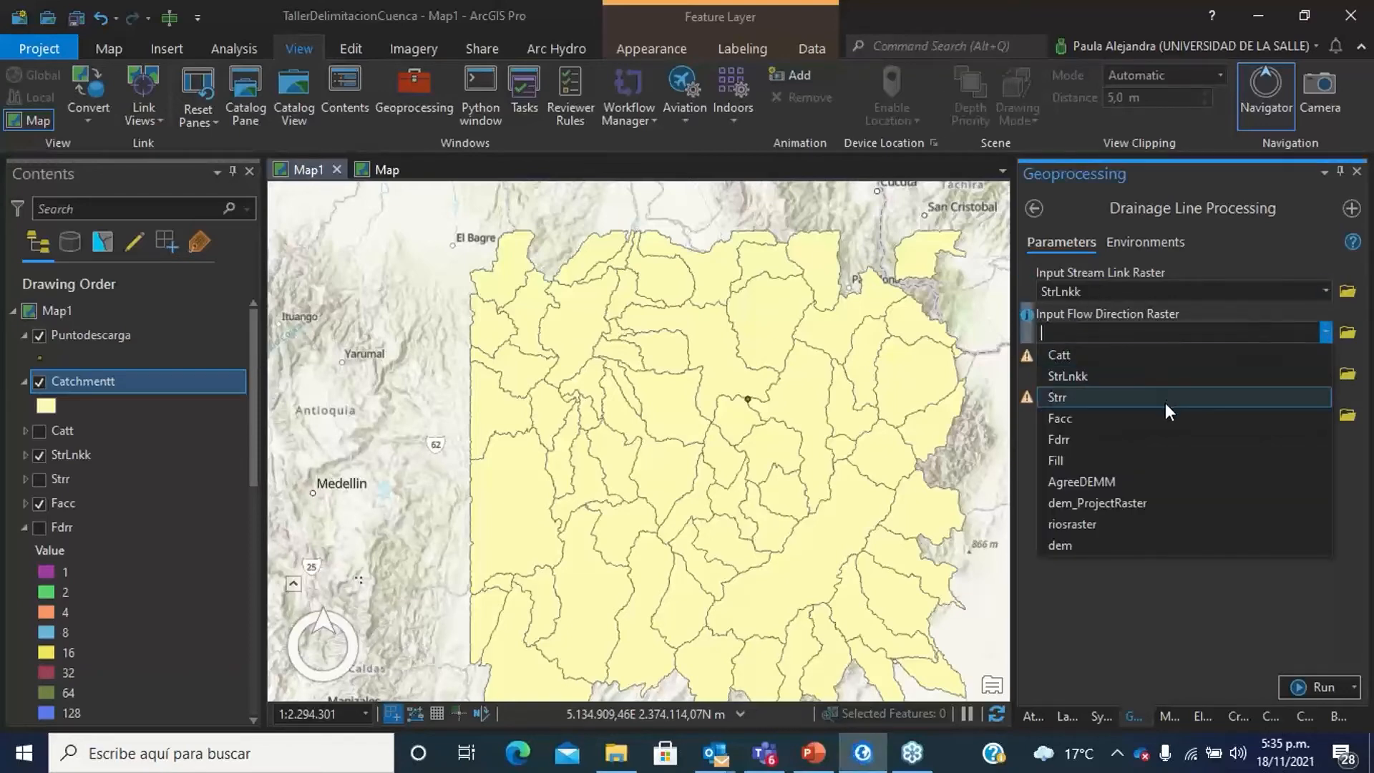
{"action": "left_click", "coordinate": [1164, 433]}
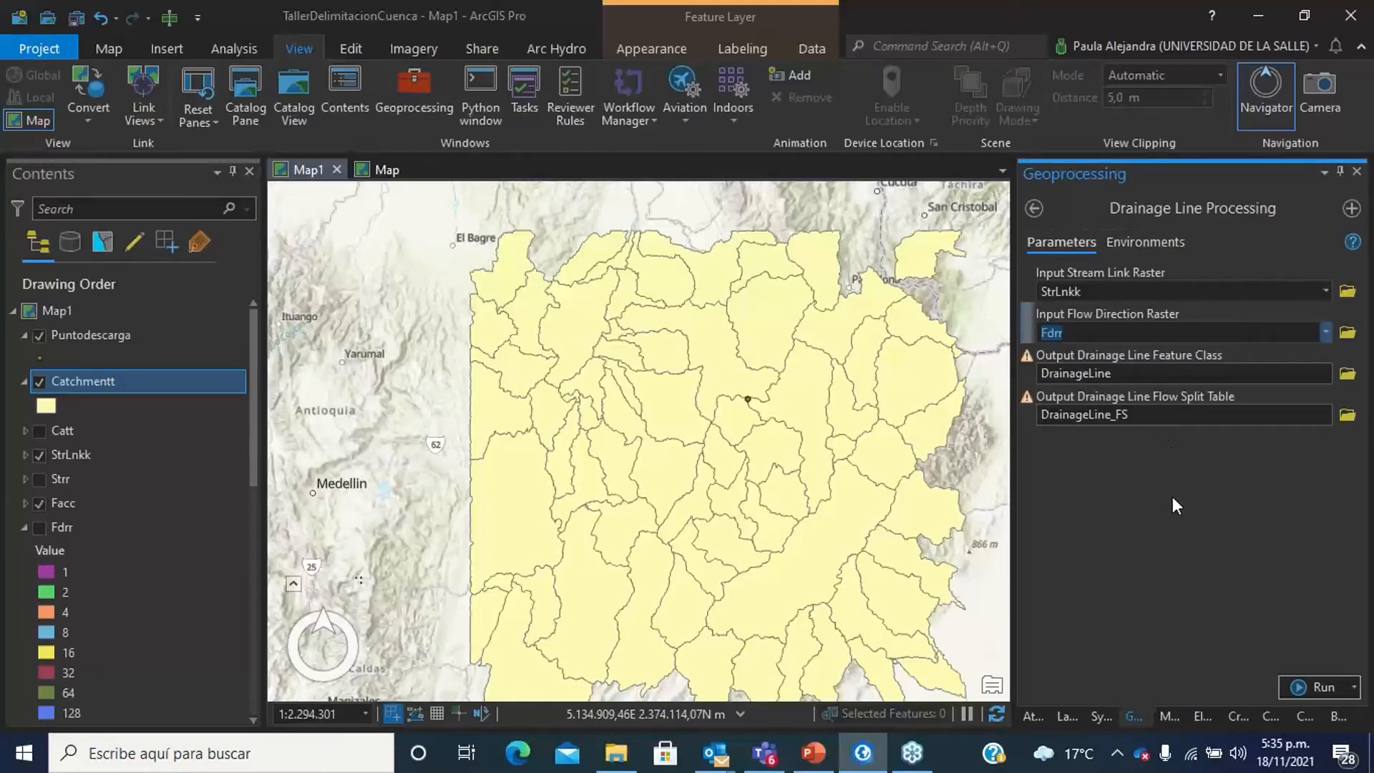
Name the output drainage line feature class DrainageLiner and the output flow split table DrainageLine_FSs.
{"action": "left_click", "coordinate": [1146, 372]}
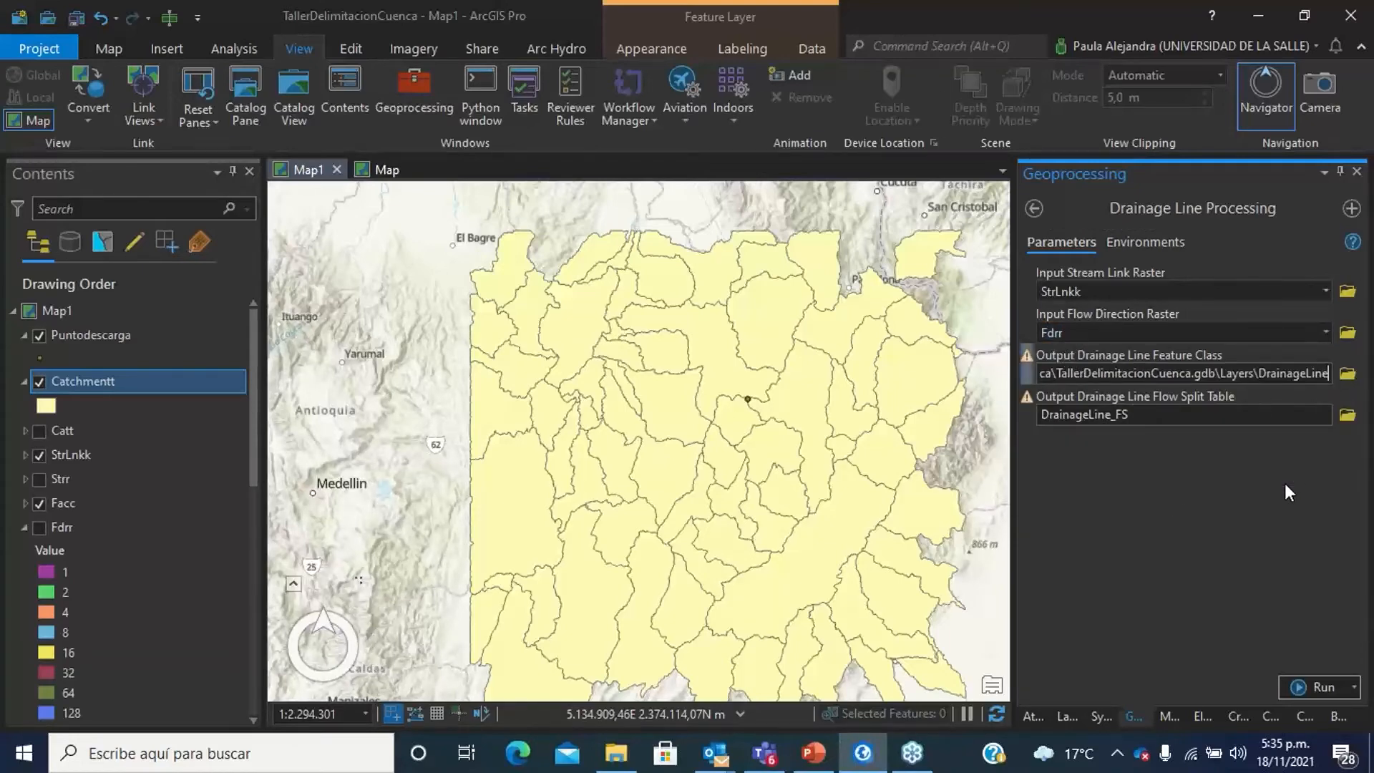
{"action": "type", "text": "r"}
{"action": "left_click", "coordinate": [1257, 478]}
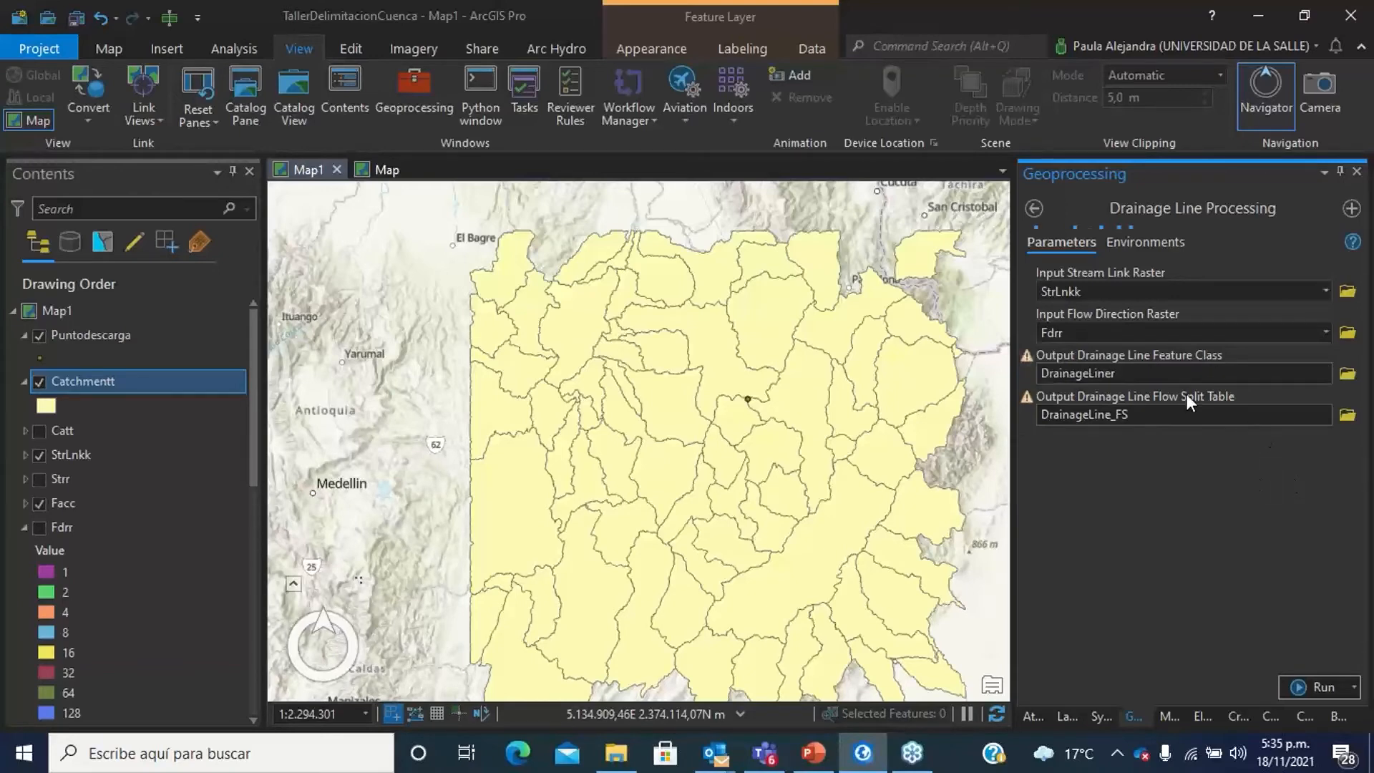
{"action": "left_click", "coordinate": [1161, 421]}
{"action": "type", "text": "s"}
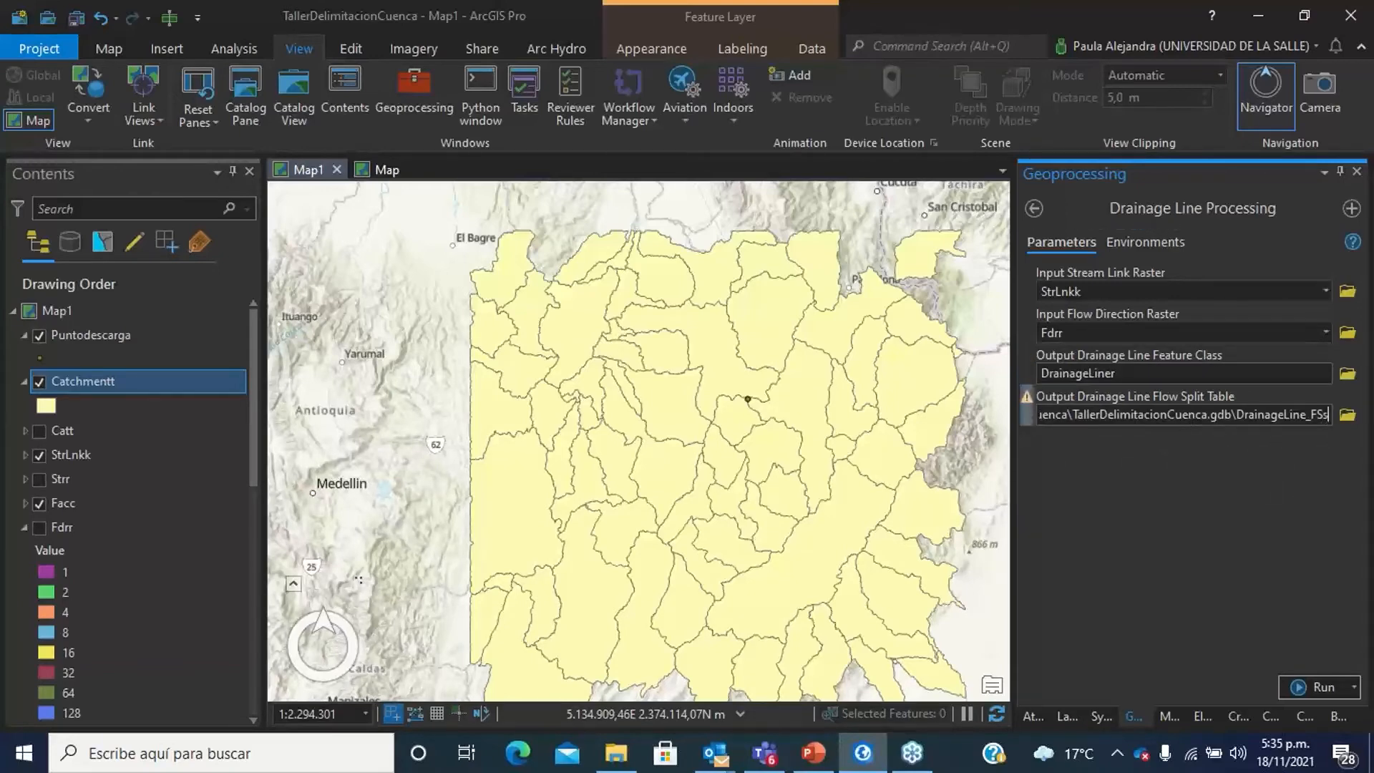
{"action": "left_click", "coordinate": [1215, 483]}
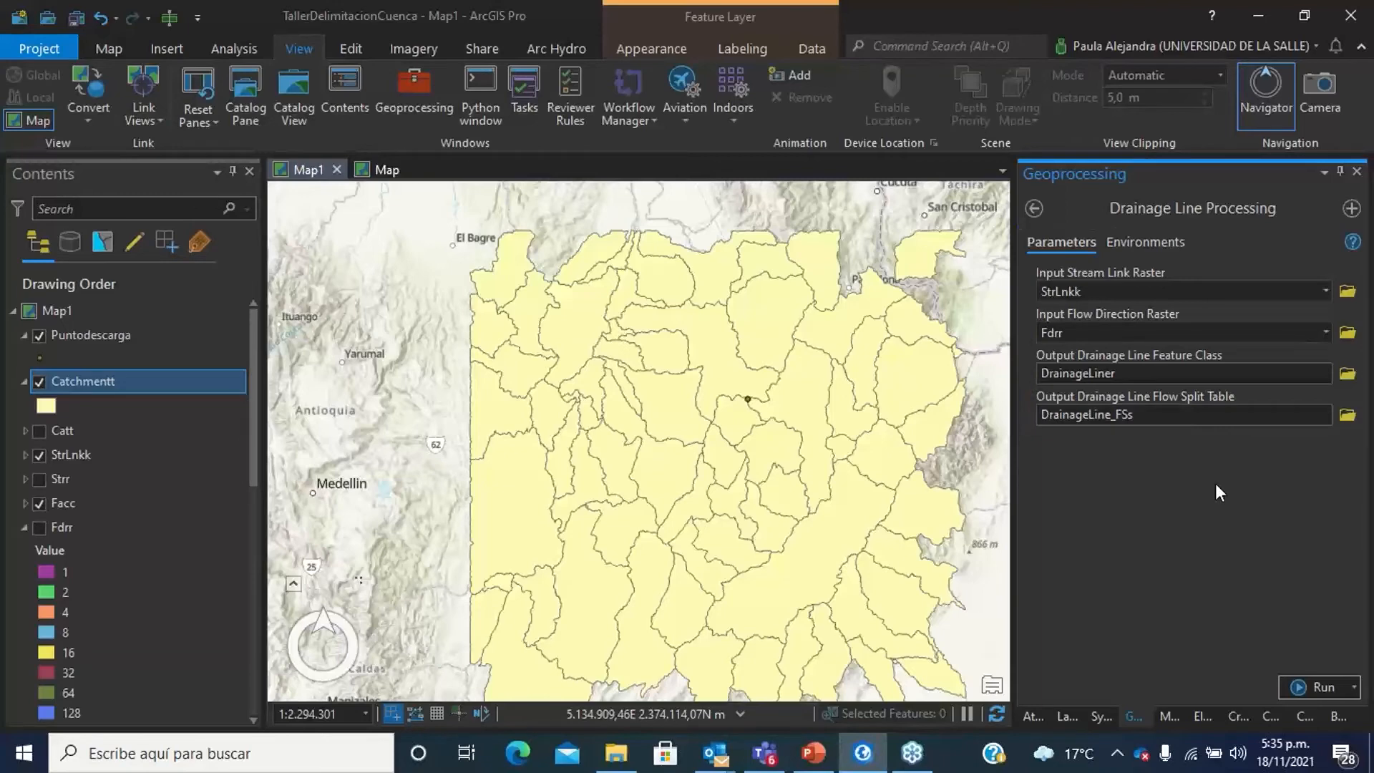
Check the parameters against the Drainage line Processing slide in PowerPoint, return to ArcGIS Pro and run the tool.
{"action": "key", "text": "alt+Tab"}
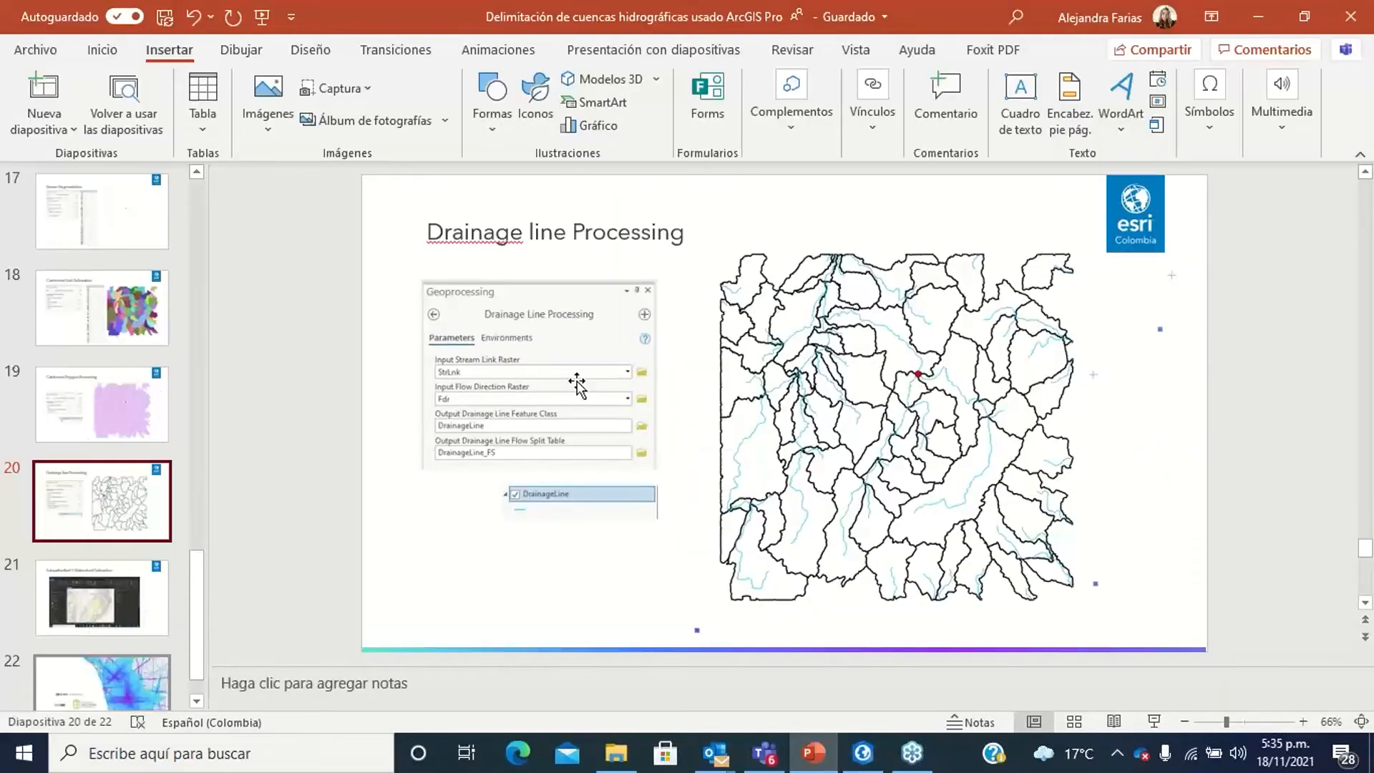
{"action": "key", "text": "alt+Tab"}
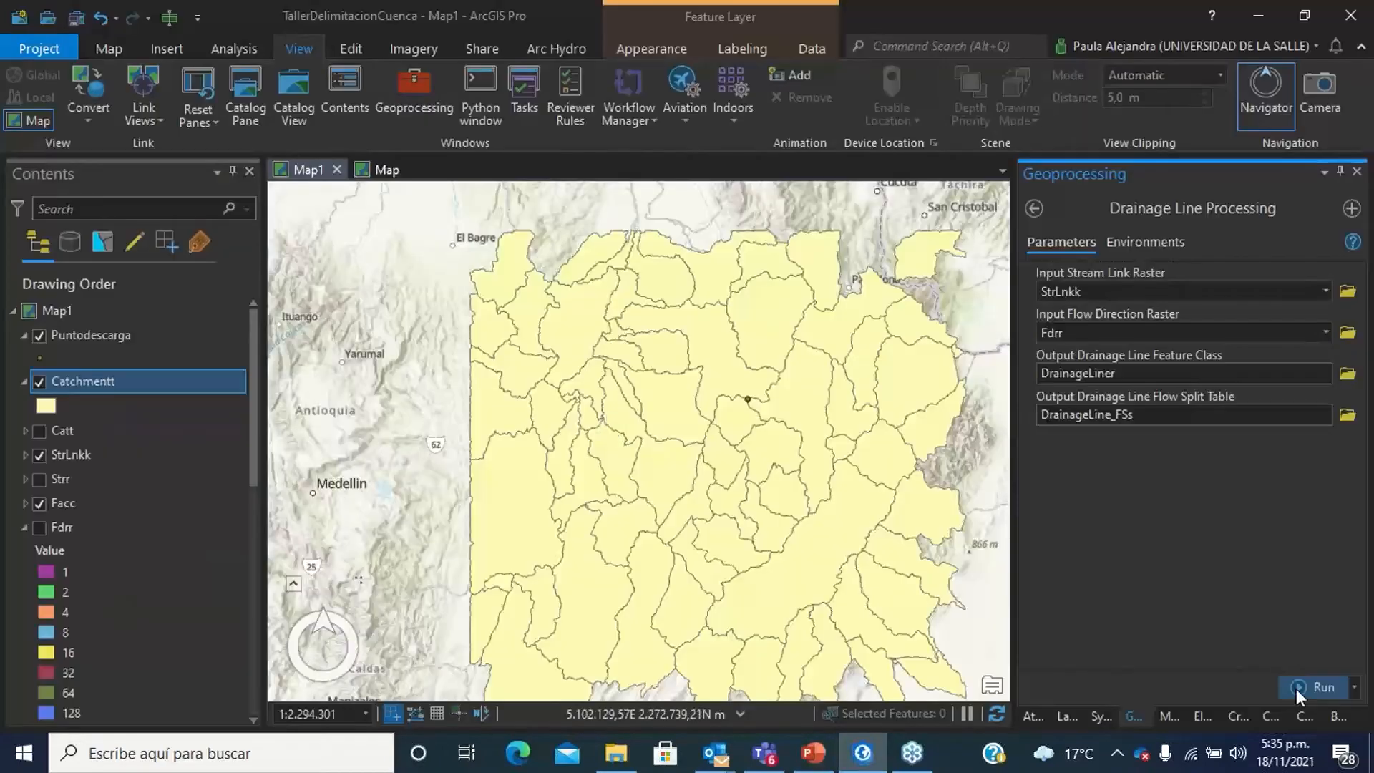
{"action": "left_click", "coordinate": [1298, 689]}
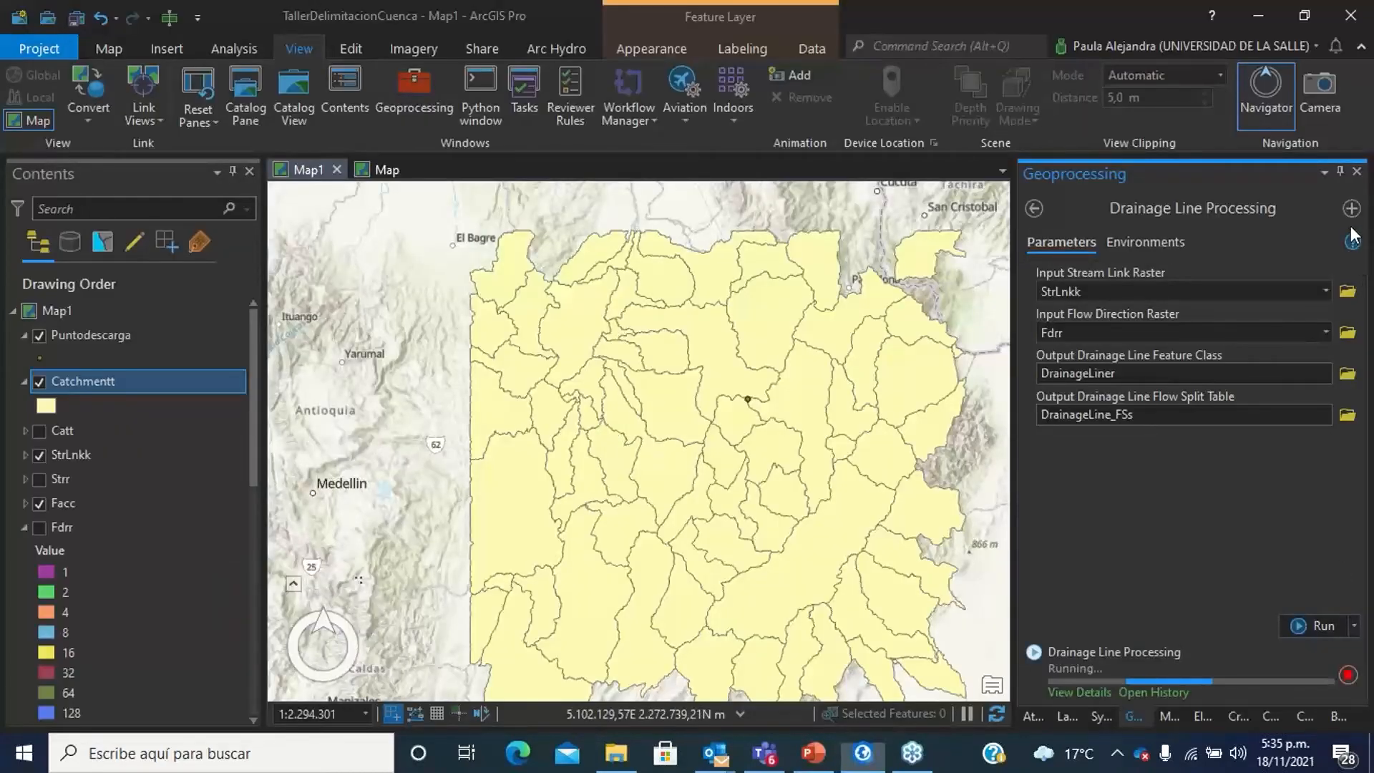
Switch to PowerPoint to view the subwatershed and watershed delineation slide, and return to ArcGIS Pro.
{"action": "left_click", "coordinate": [813, 753]}
{"action": "left_click", "coordinate": [89, 569]}
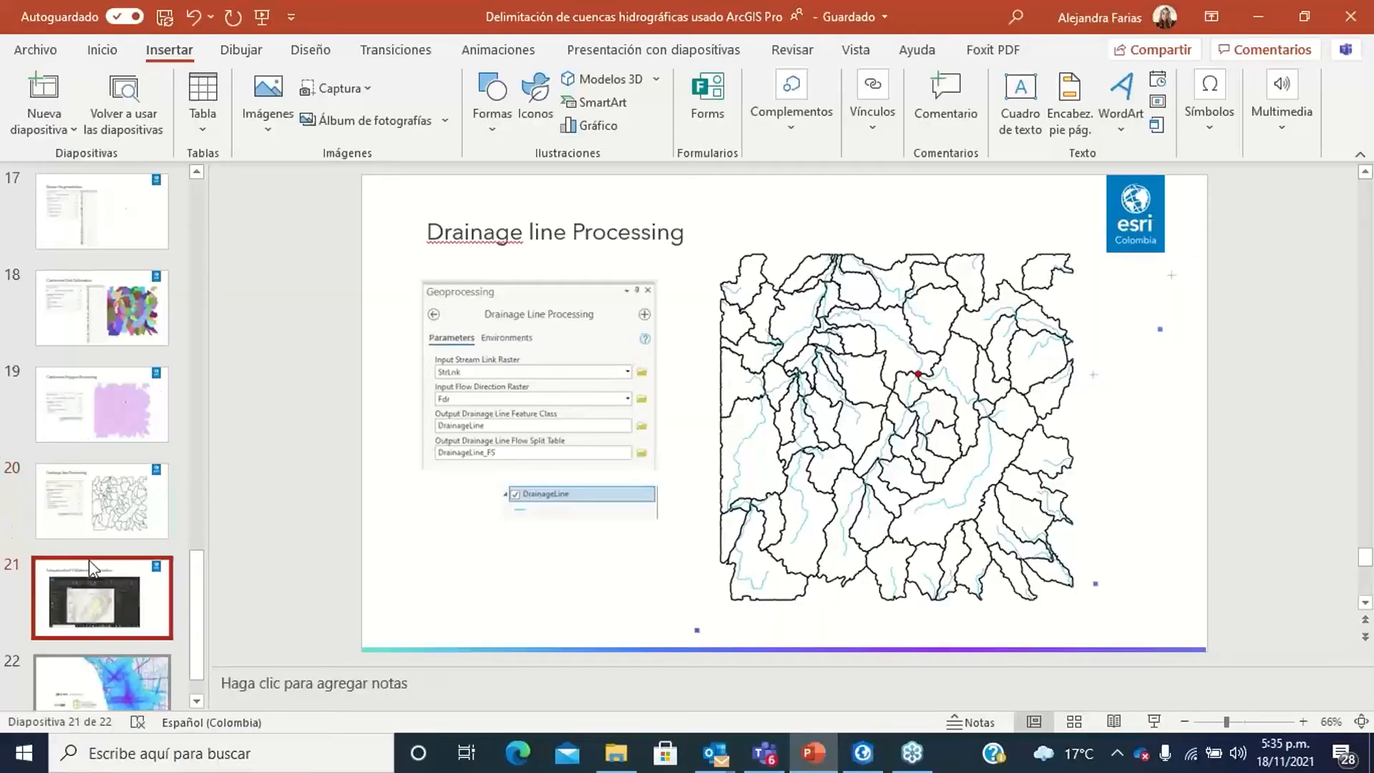
{"action": "key", "text": "alt+Tab"}
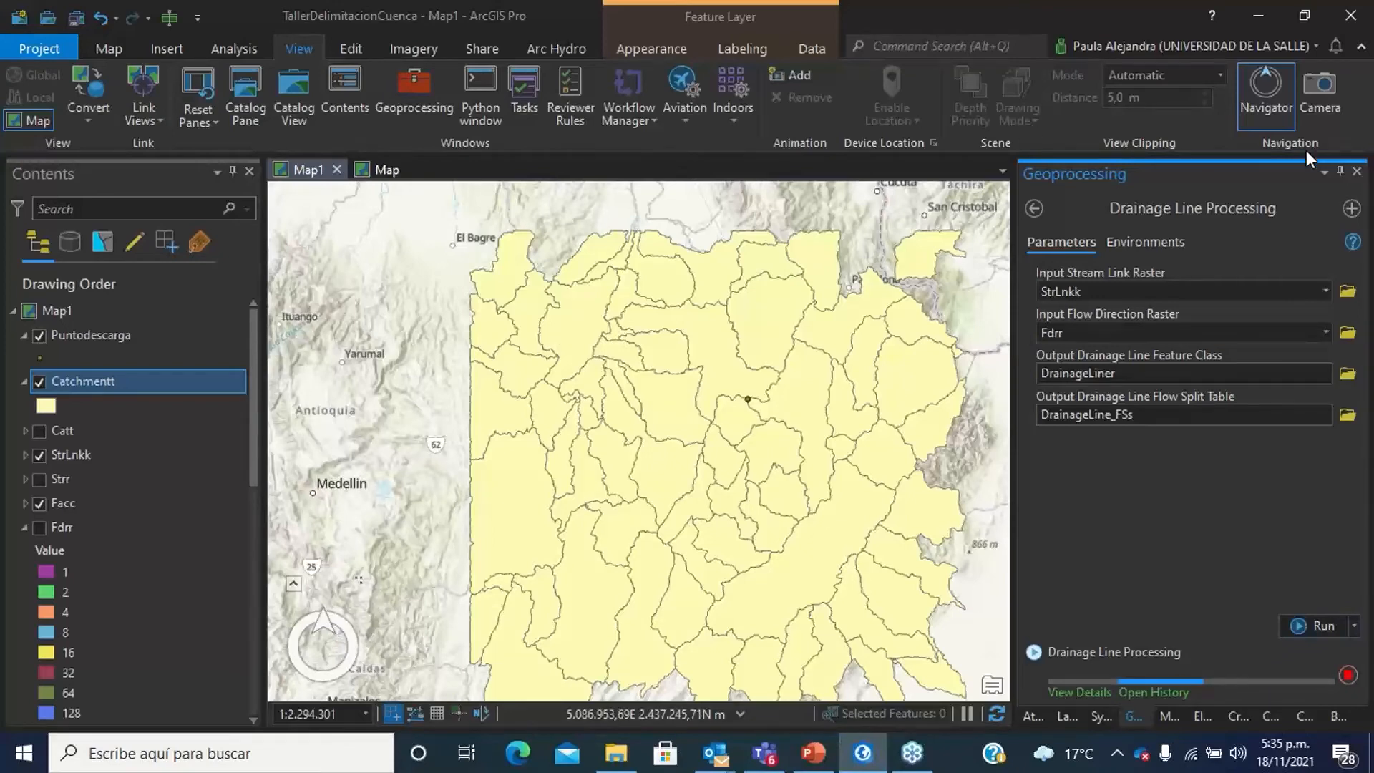
{"action": "left_click", "coordinate": [1354, 223]}
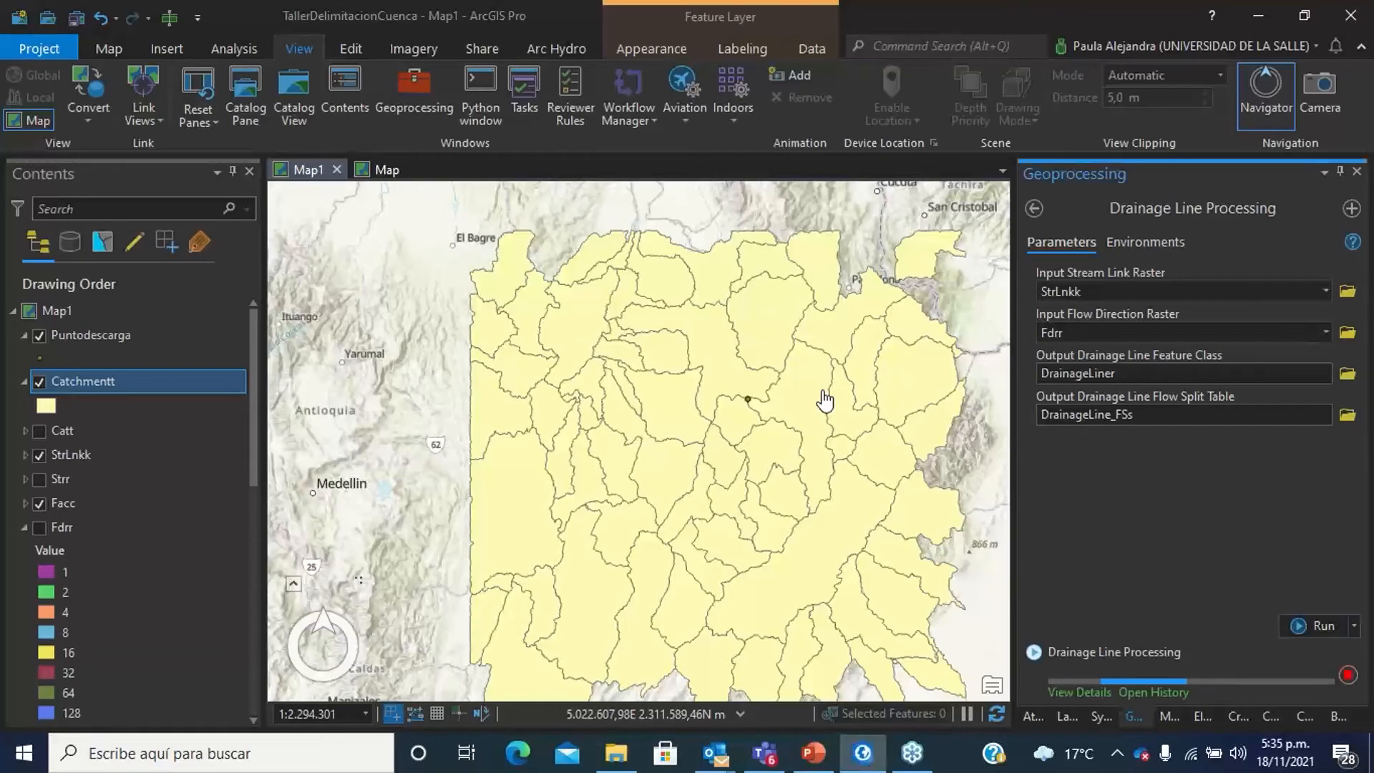
{"action": "key", "text": "alt+Tab"}
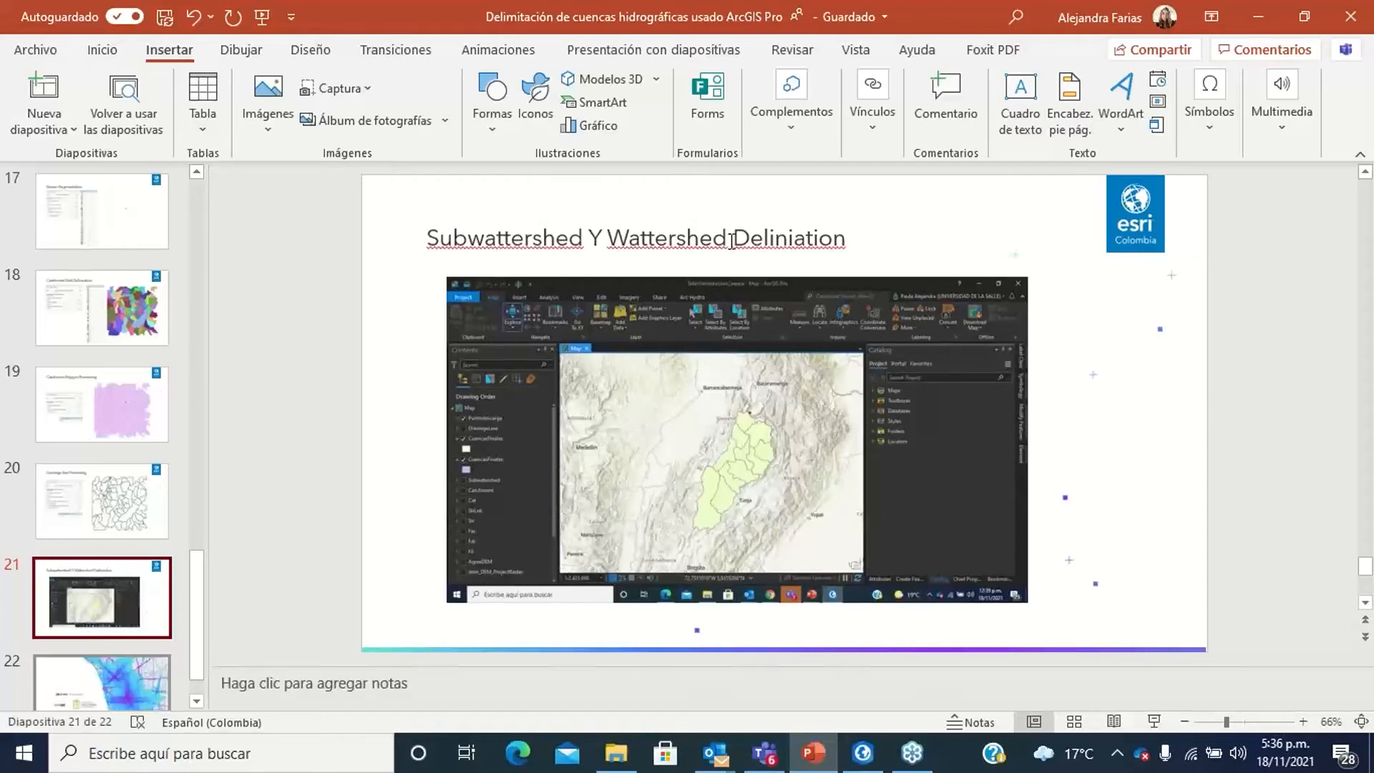
{"action": "key", "text": "alt+Tab"}
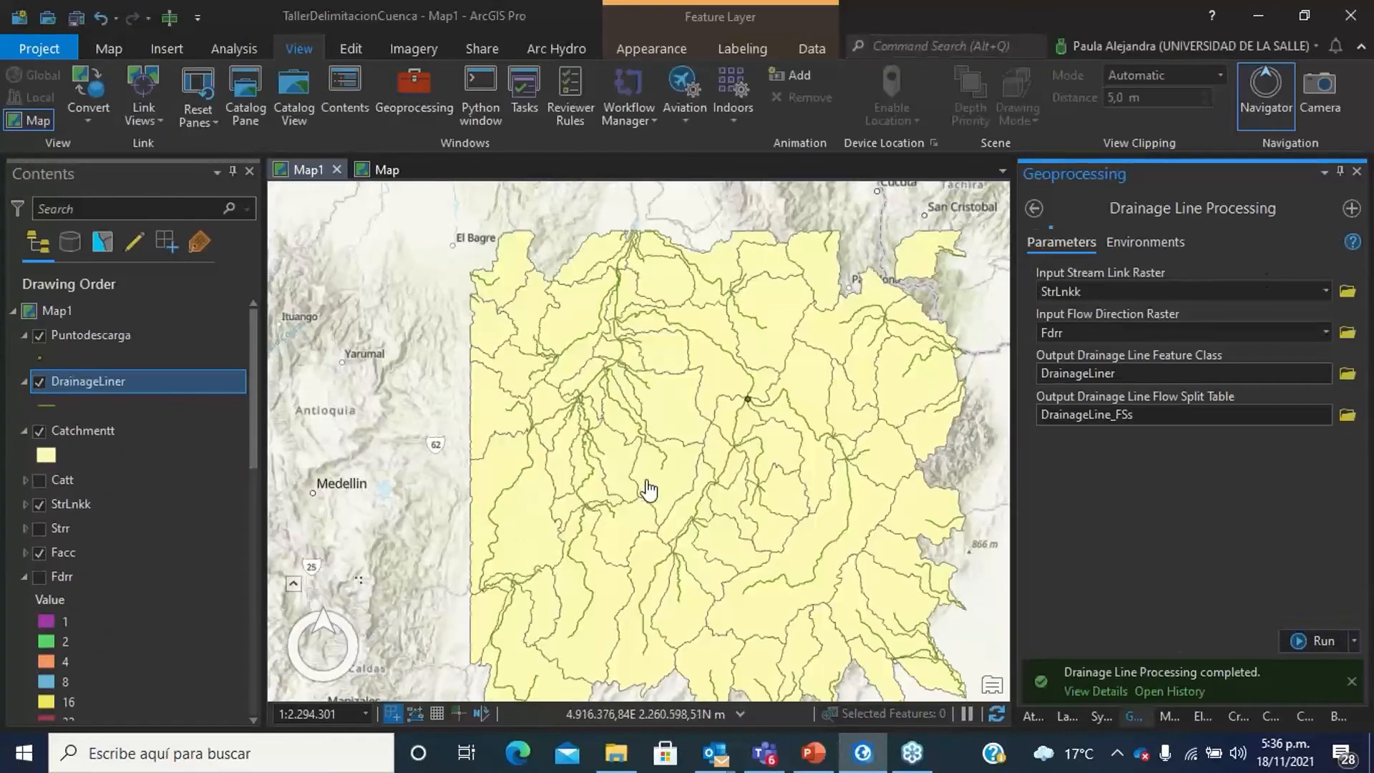
Temporarily hide the Catchmentt layer to examine the DrainageLiner network on the map, and show the catchments again.
{"action": "left_click", "coordinate": [40, 434]}
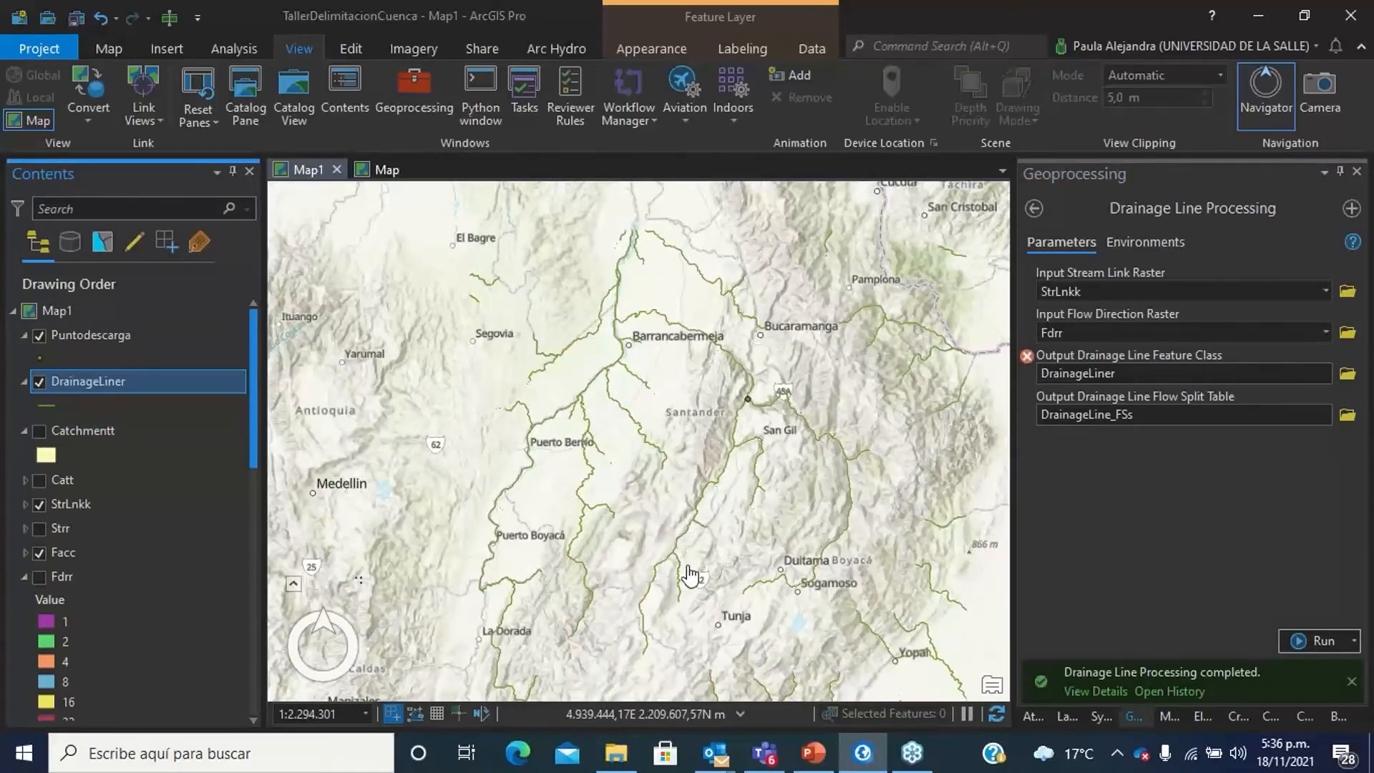
{"action": "left_click_drag", "start_coordinate": [661, 597], "coordinate": [742, 546]}
{"action": "scroll", "coordinate": [742, 546], "scroll_direction": "down", "scroll_amount": 2}
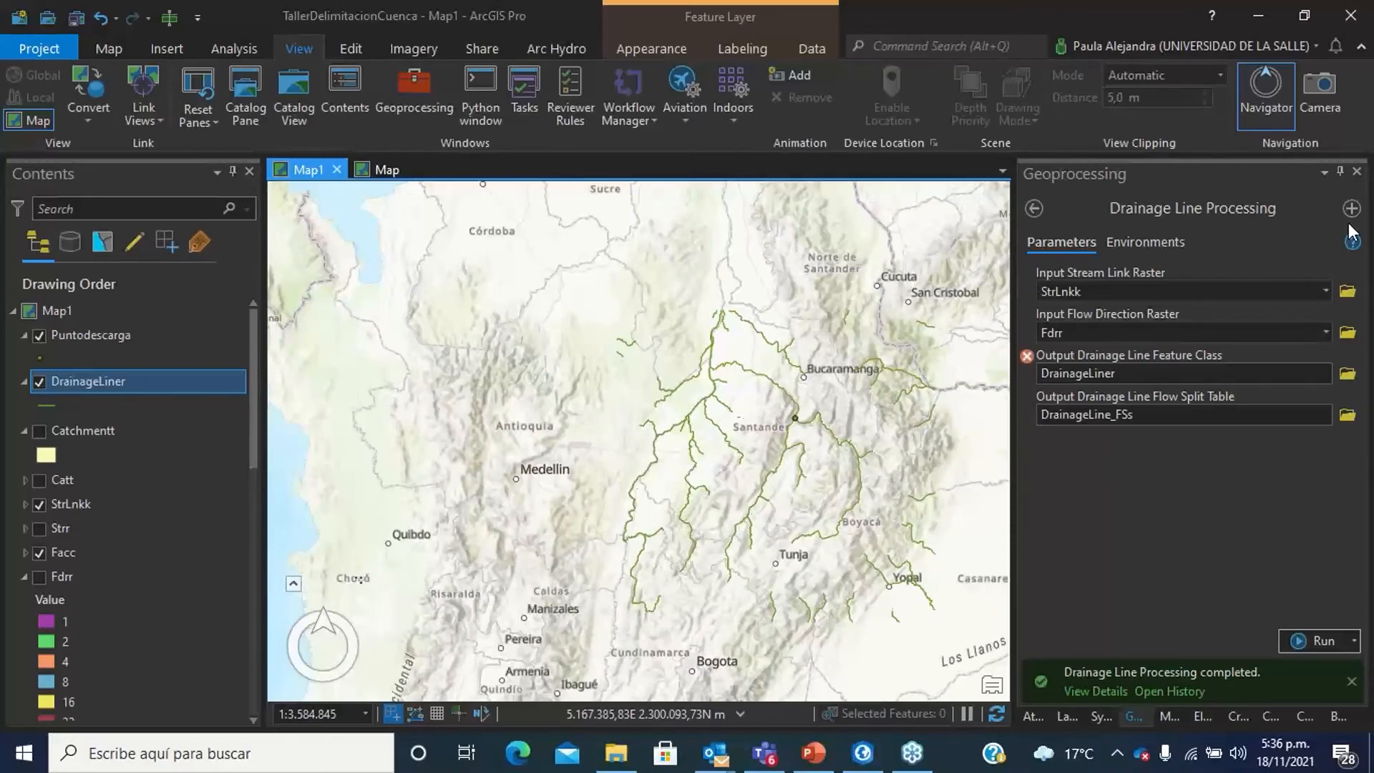
{"action": "left_click", "coordinate": [40, 432]}
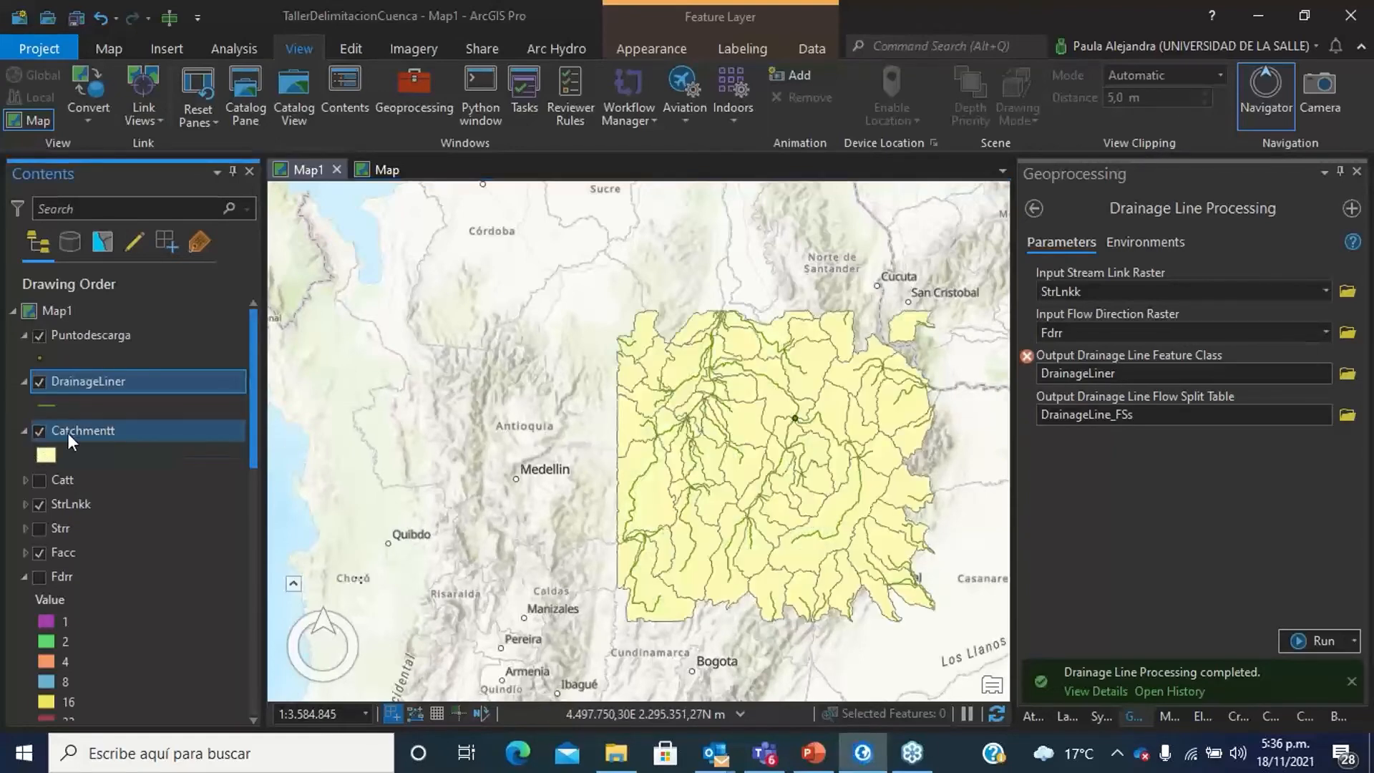
{"action": "left_click_drag", "start_coordinate": [720, 561], "coordinate": [680, 502]}
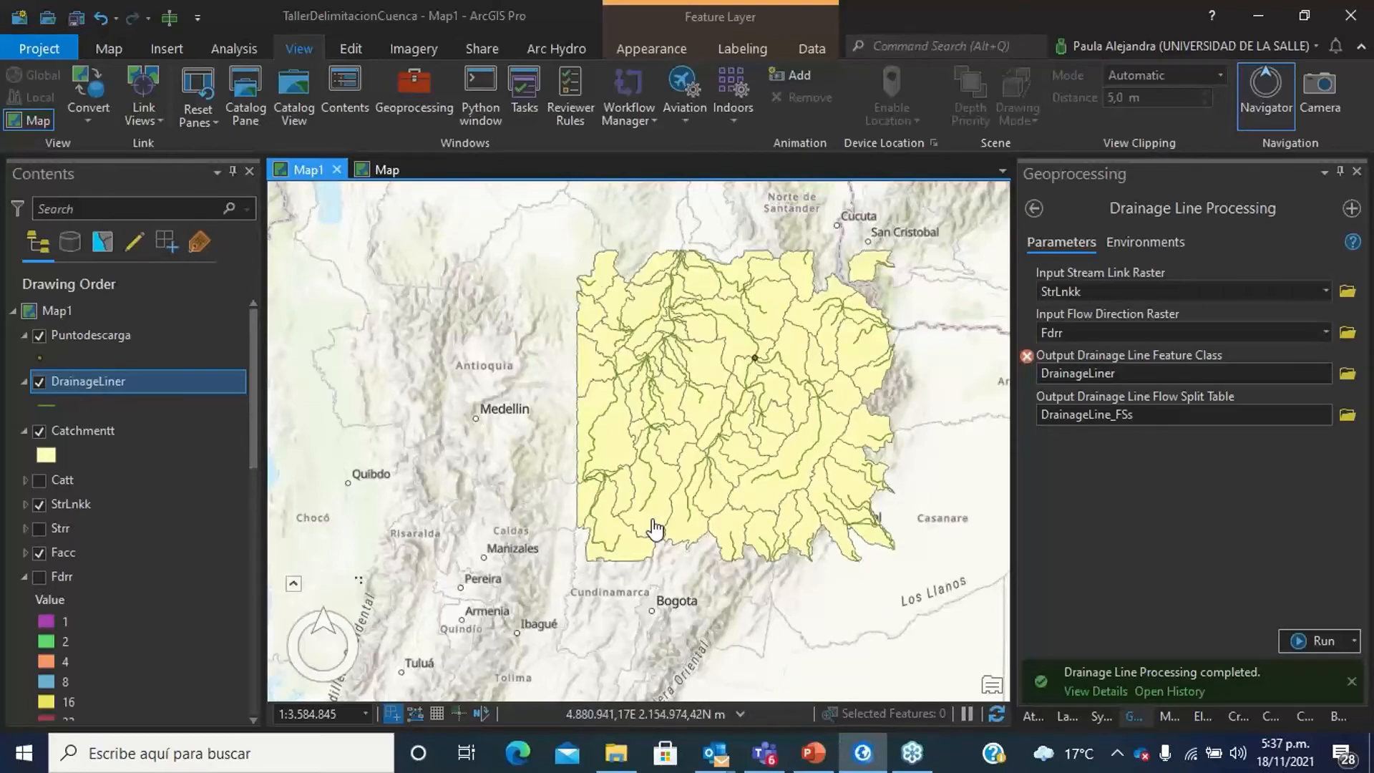
Add the CuencasFinales feature class from Taller_Deml_Cuencas.gdb in the TallerArcGIS1 folder to Map1.
{"action": "left_click", "coordinate": [1037, 208]}
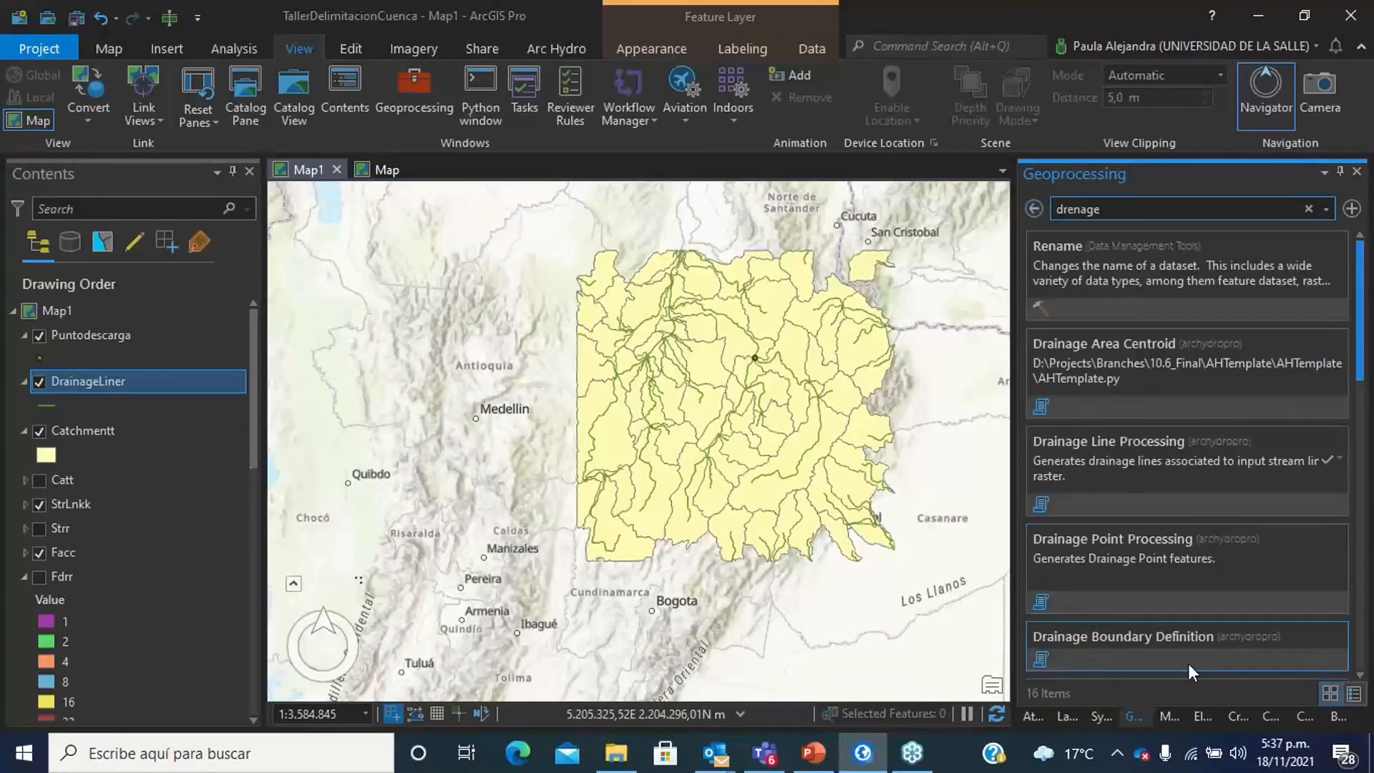
{"action": "left_click", "coordinate": [1270, 714]}
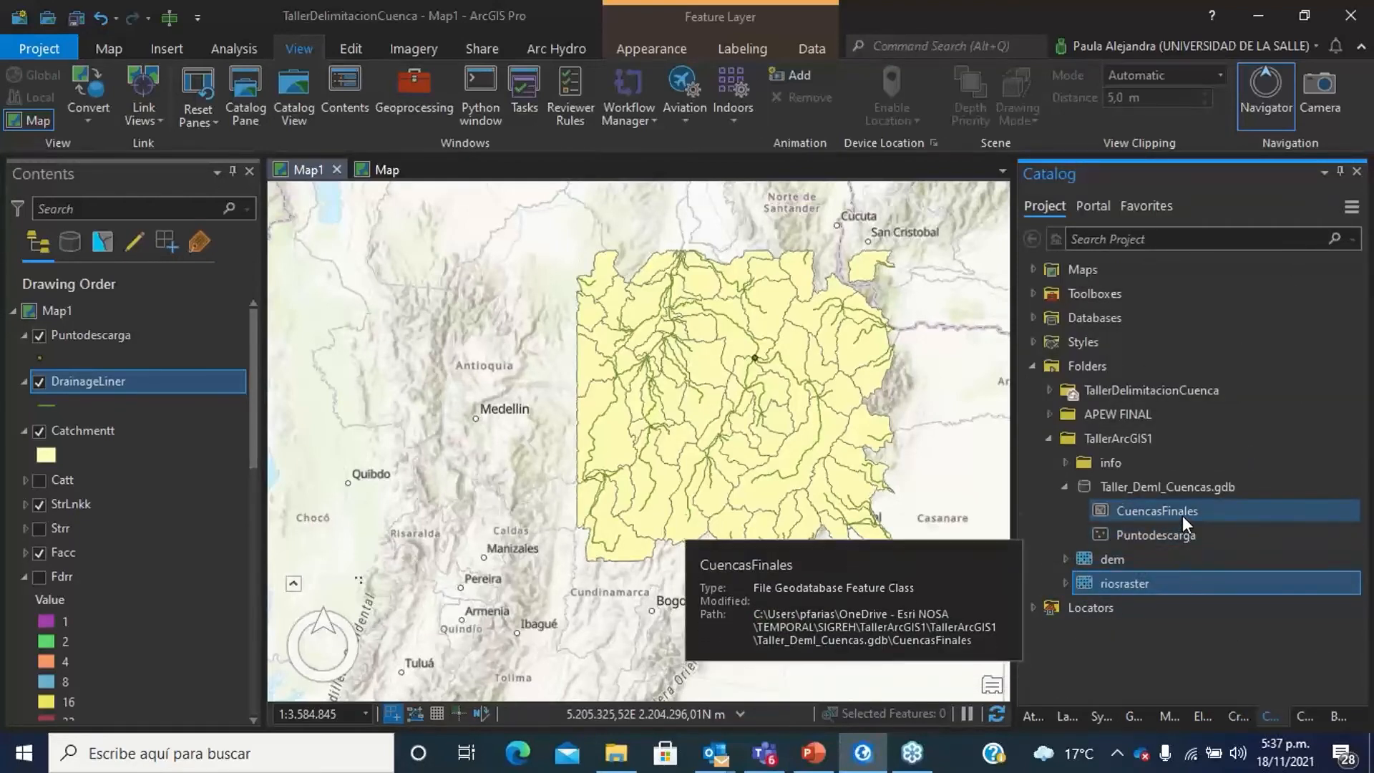
{"action": "left_click_drag", "start_coordinate": [1182, 515], "coordinate": [1084, 518]}
{"action": "left_click_drag", "start_coordinate": [752, 533], "coordinate": [753, 535]}
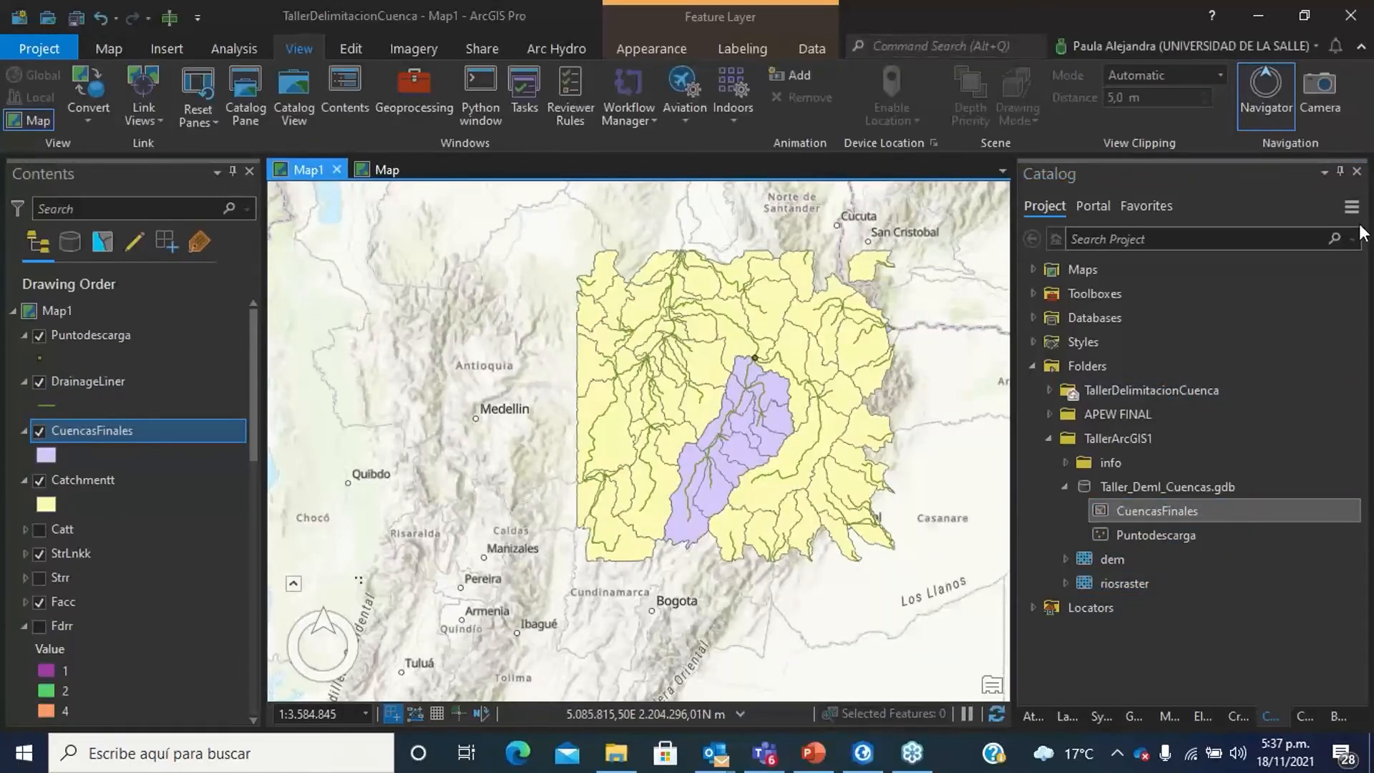
Hide the Catchmentt layer and examine the CuencasFinales basins together with the drainage lines and discharge point.
{"action": "scroll", "coordinate": [831, 455], "scroll_direction": "up", "scroll_amount": 1}
{"action": "left_click_drag", "start_coordinate": [718, 316], "coordinate": [765, 243]}
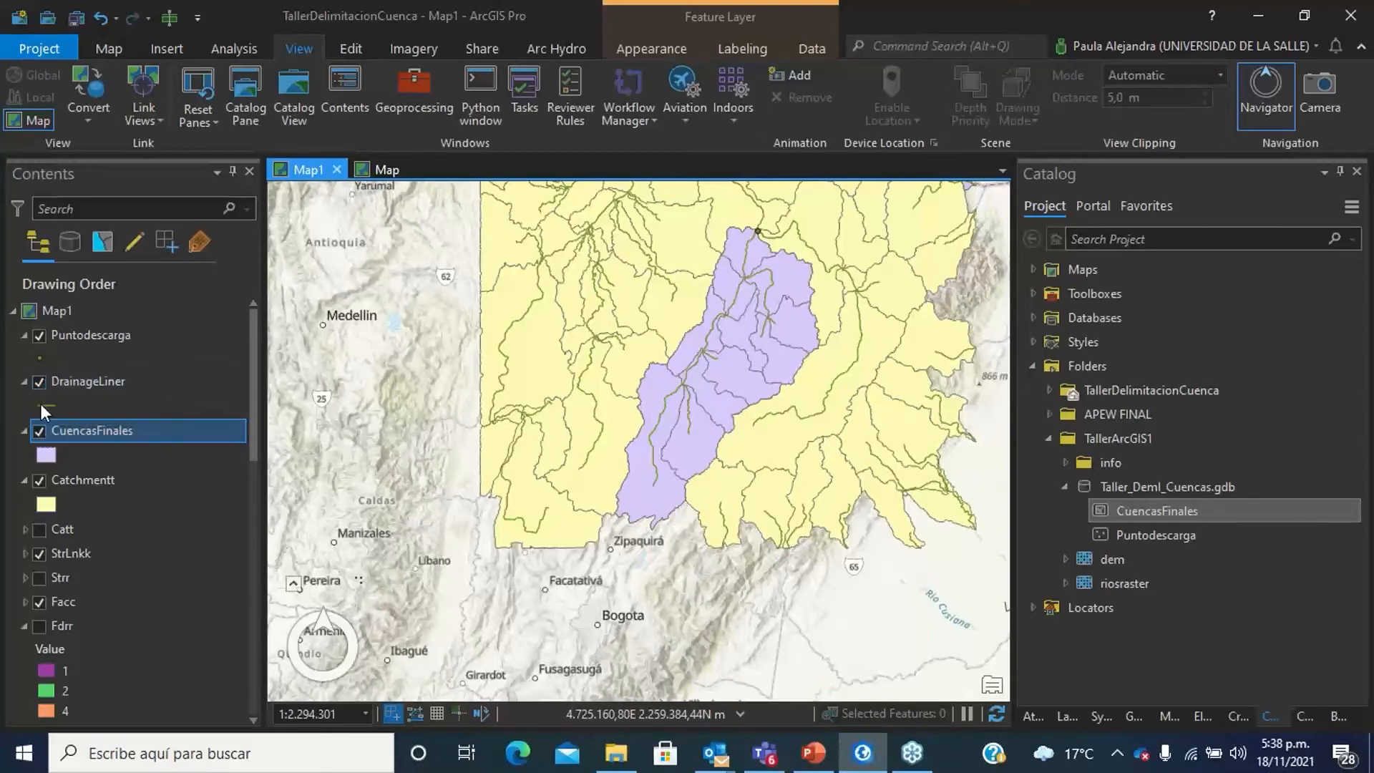
{"action": "left_click", "coordinate": [45, 477]}
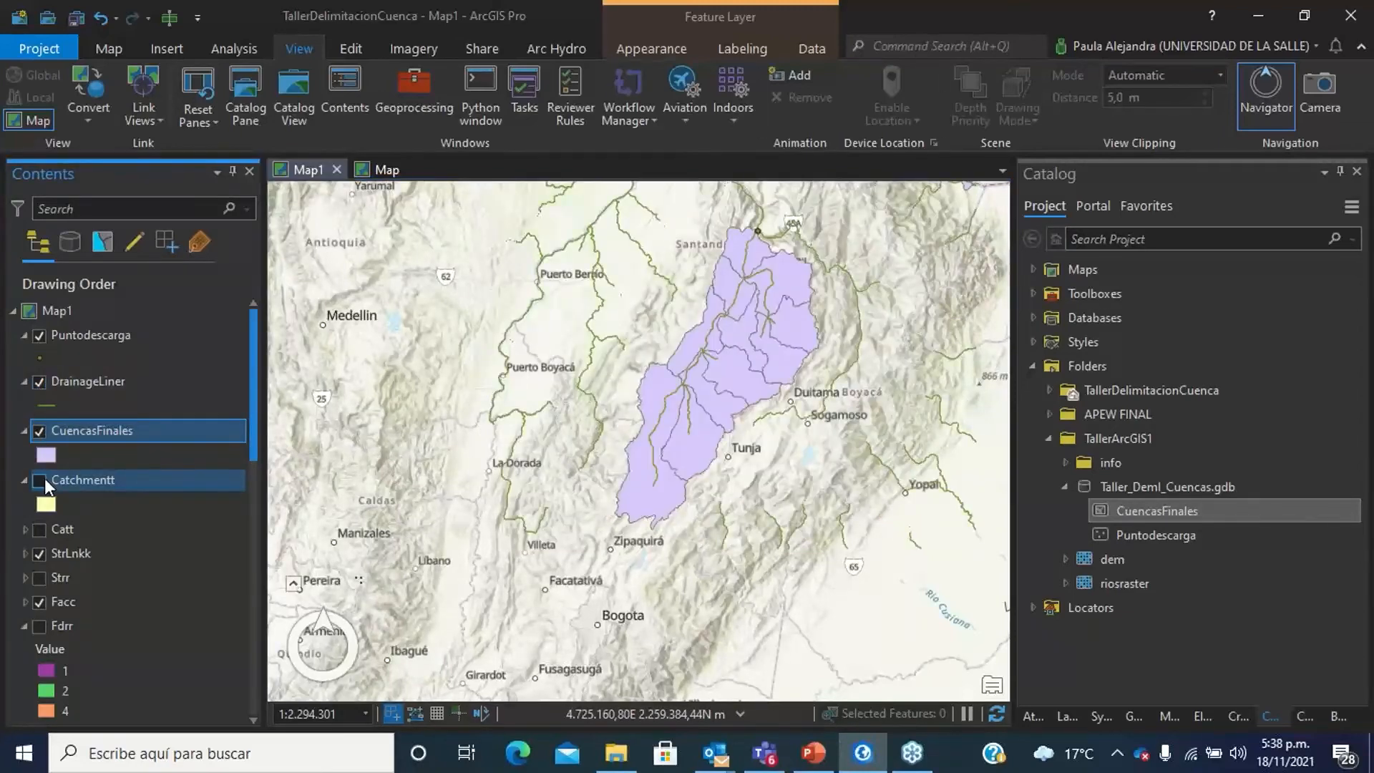
{"action": "scroll", "coordinate": [695, 326], "scroll_direction": "up", "scroll_amount": 1}
{"action": "left_click_drag", "start_coordinate": [695, 326], "coordinate": [672, 422]}
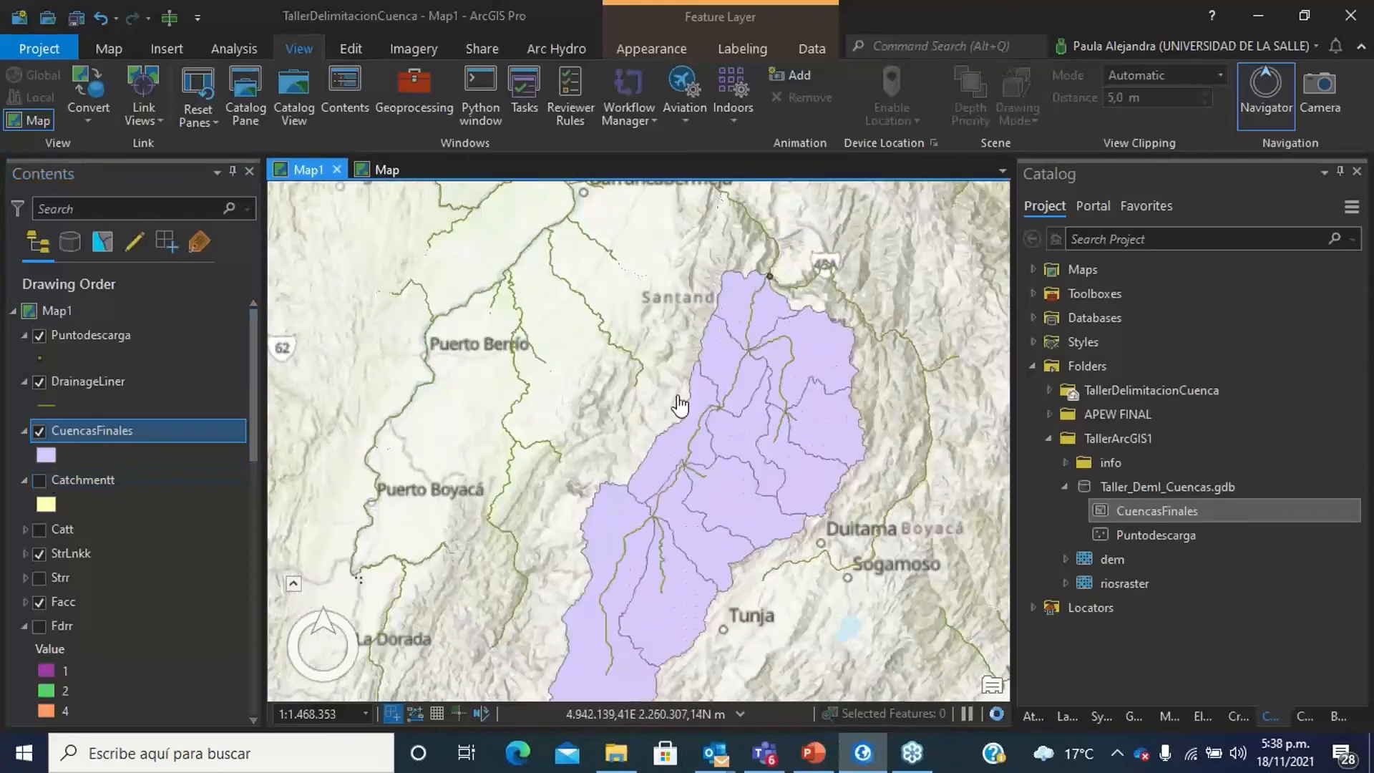
{"action": "scroll", "coordinate": [680, 398], "scroll_direction": "down", "scroll_amount": 1}
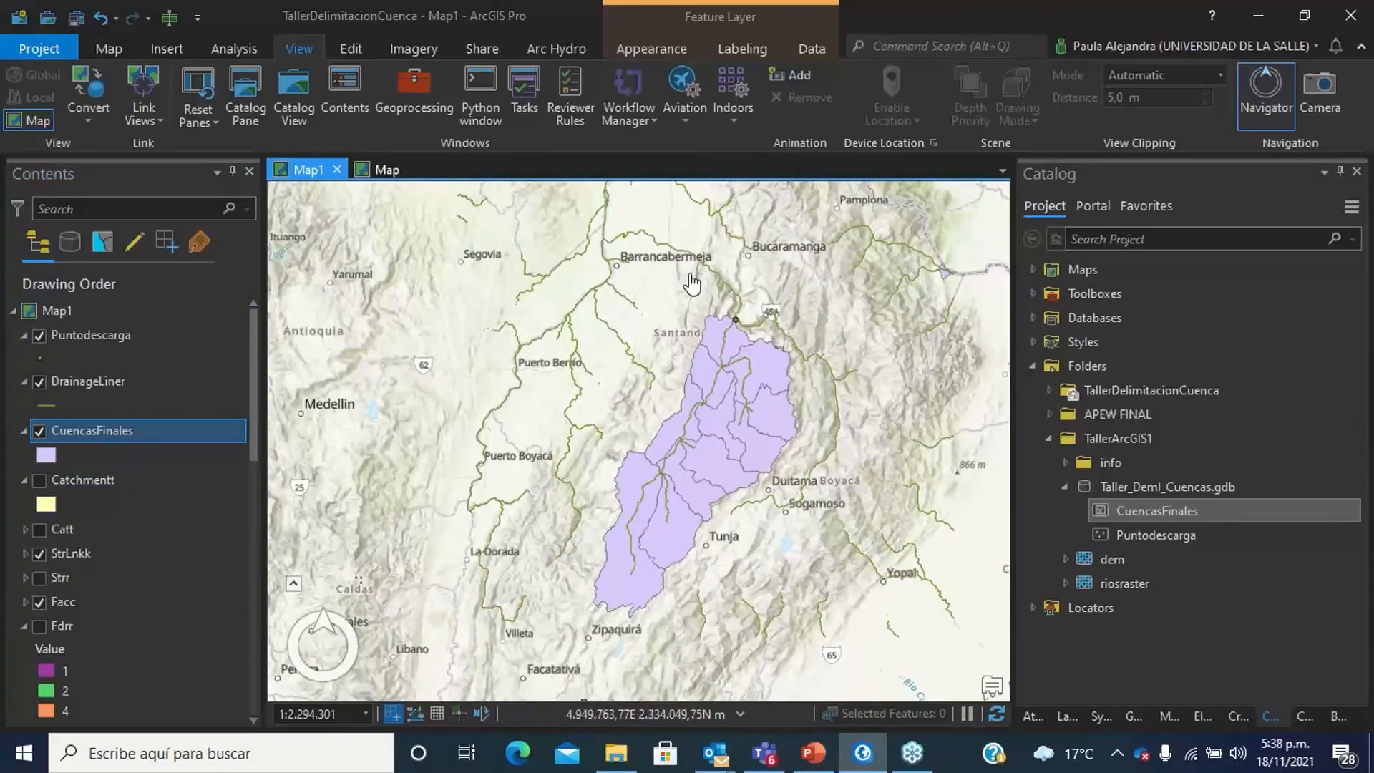